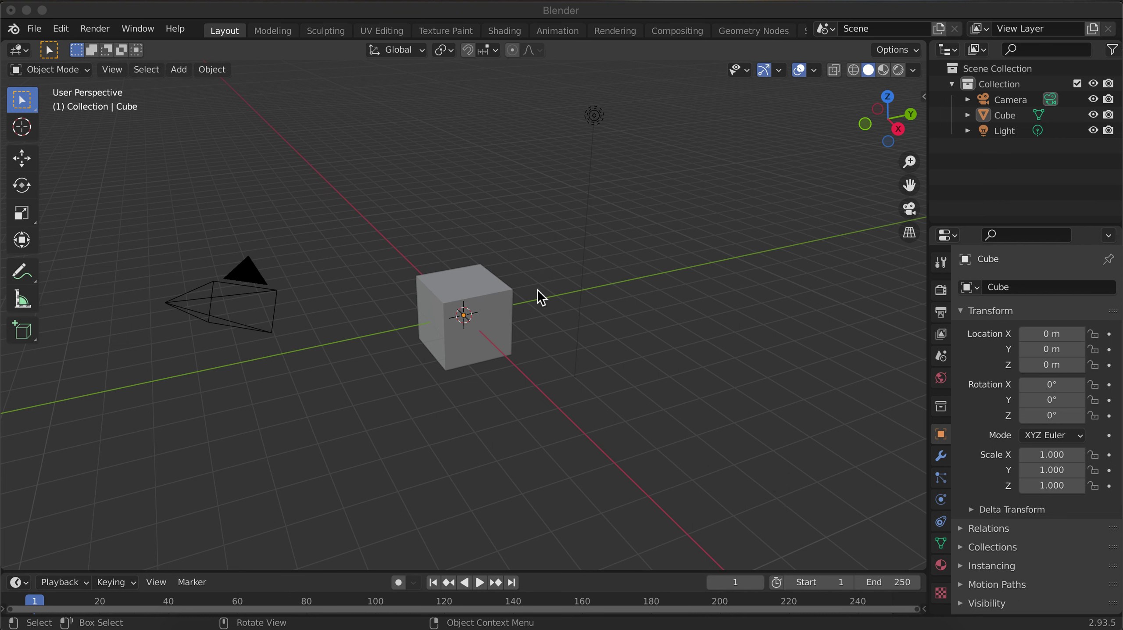
Step: Delete the Camera and the Light from the scene
left_click(1013, 98)
key("x")
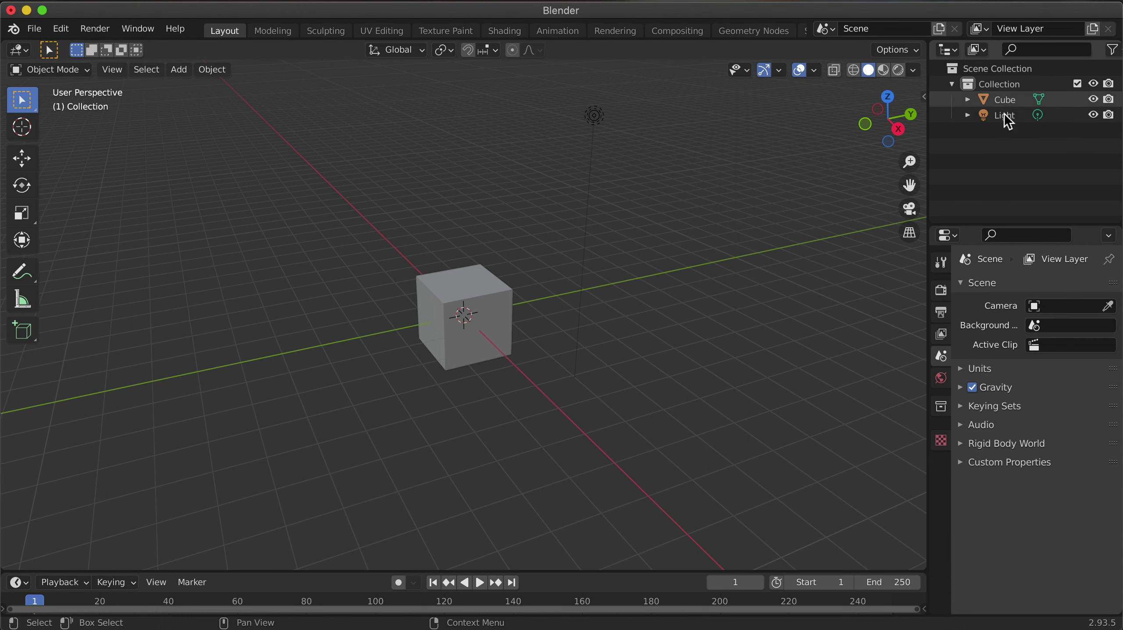
left_click(1006, 115)
key("x")
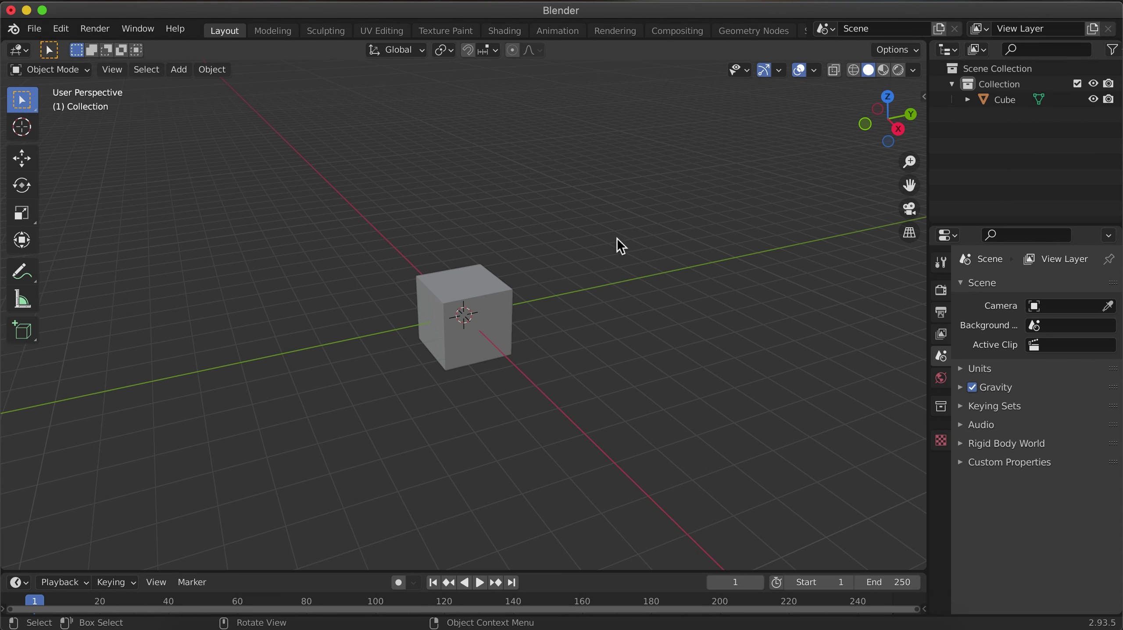
Step: Raise the cube 9 m straight up along Z
left_click(506, 317)
scroll(507, 317, "down", 5)
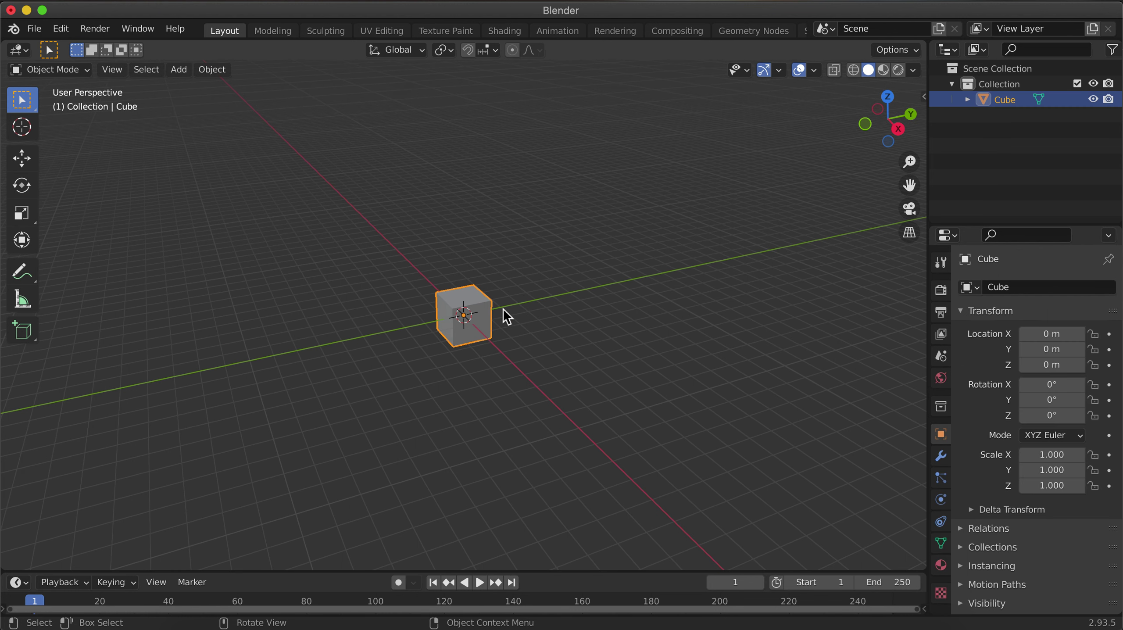
scroll(504, 309, "down", 3)
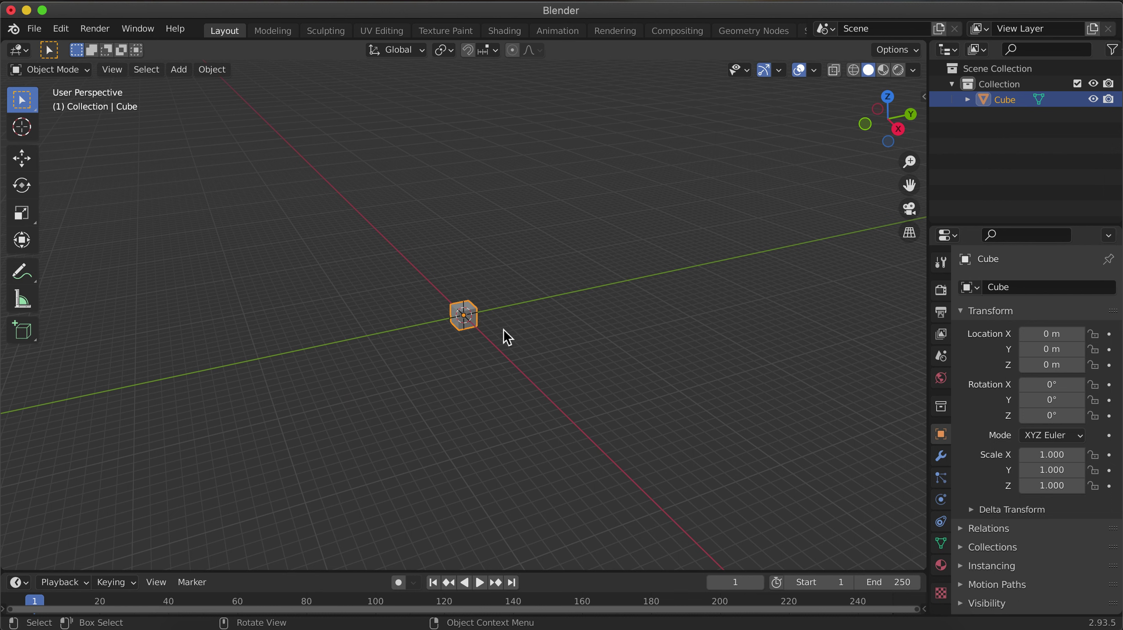
key("g")
key("z")
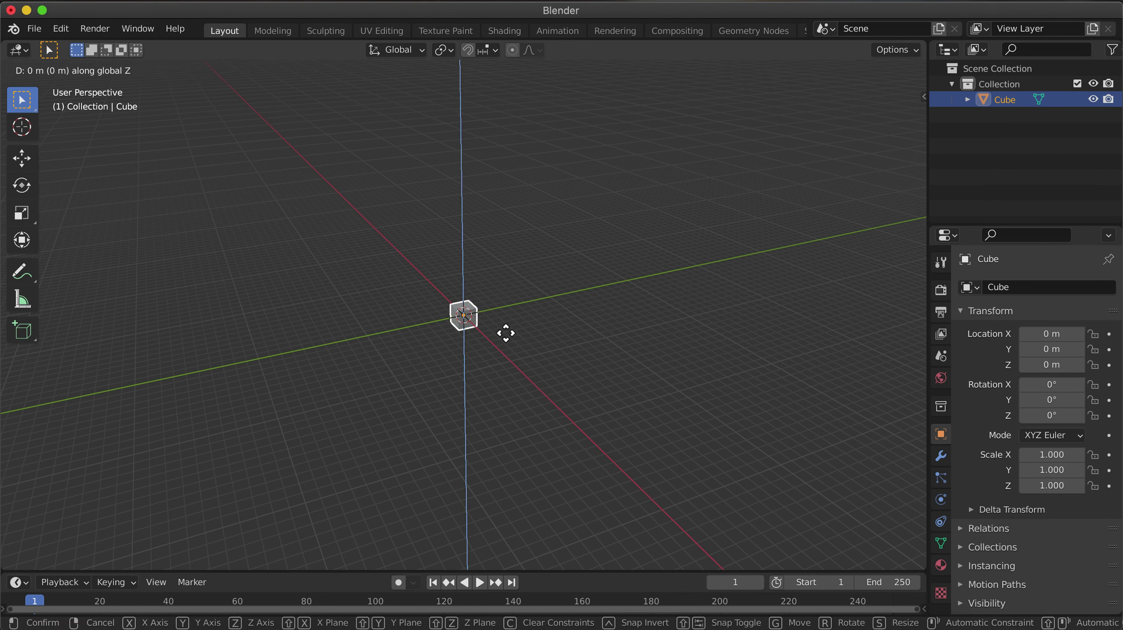
type("9")
key("Return")
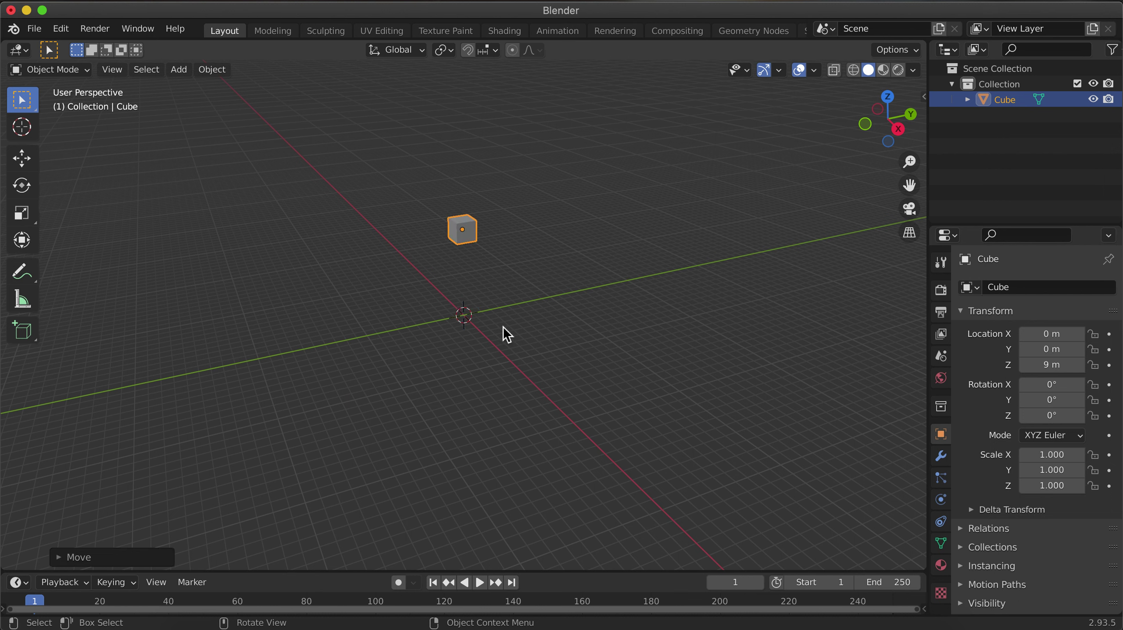
Step: Add a plane at the origin scaled by 40 as a floor under the cube
key("shift+a")
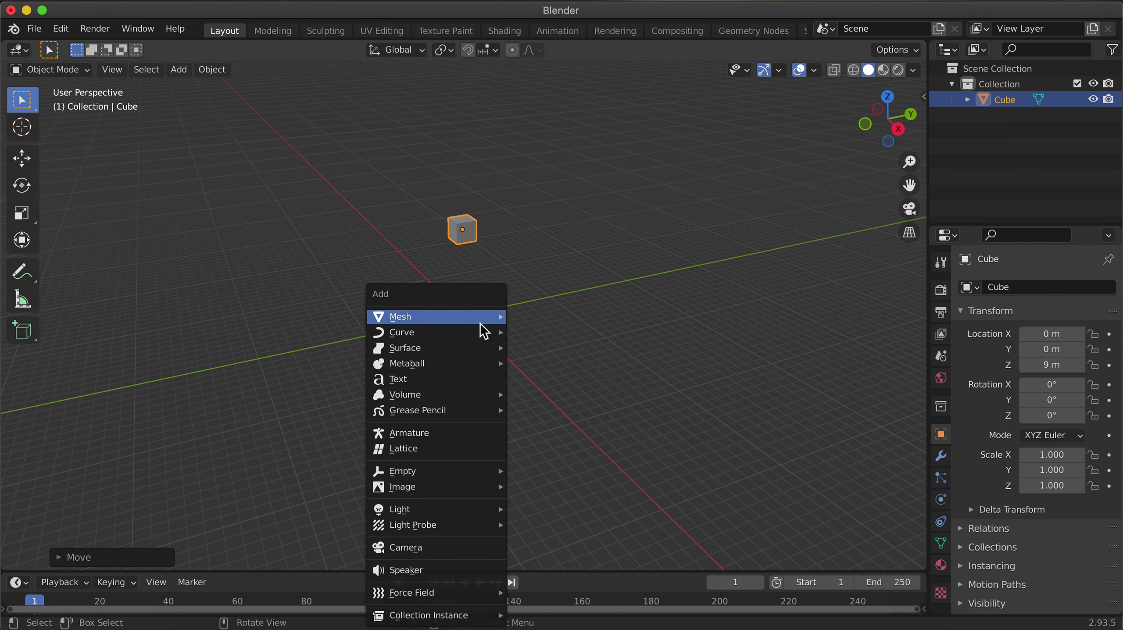
mouse_move(480, 323)
left_click(515, 316)
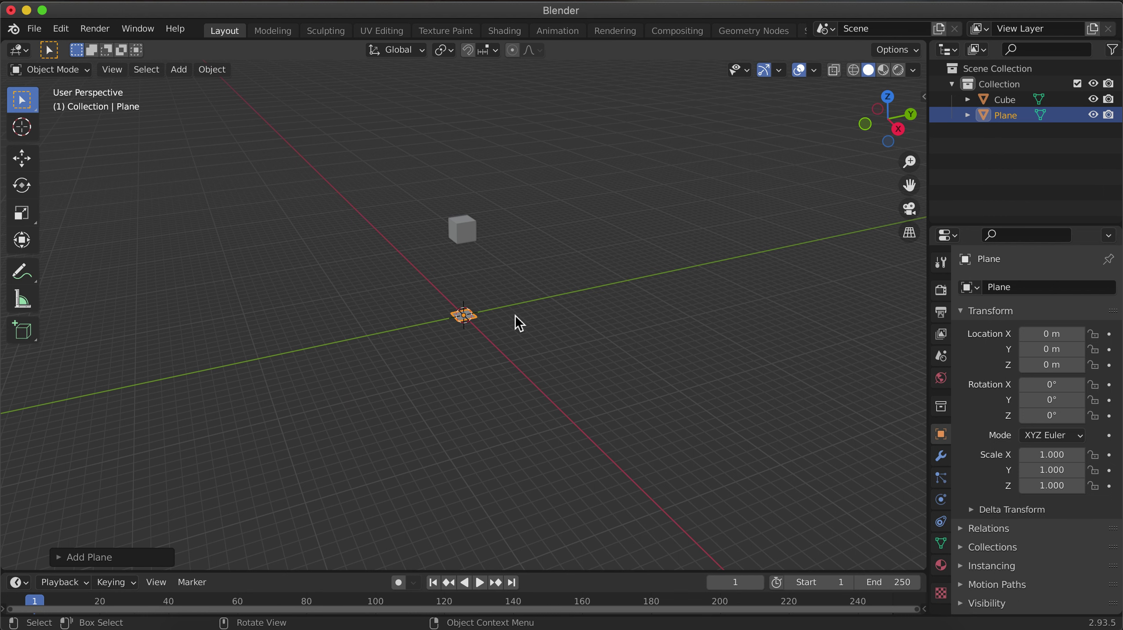
type("s40")
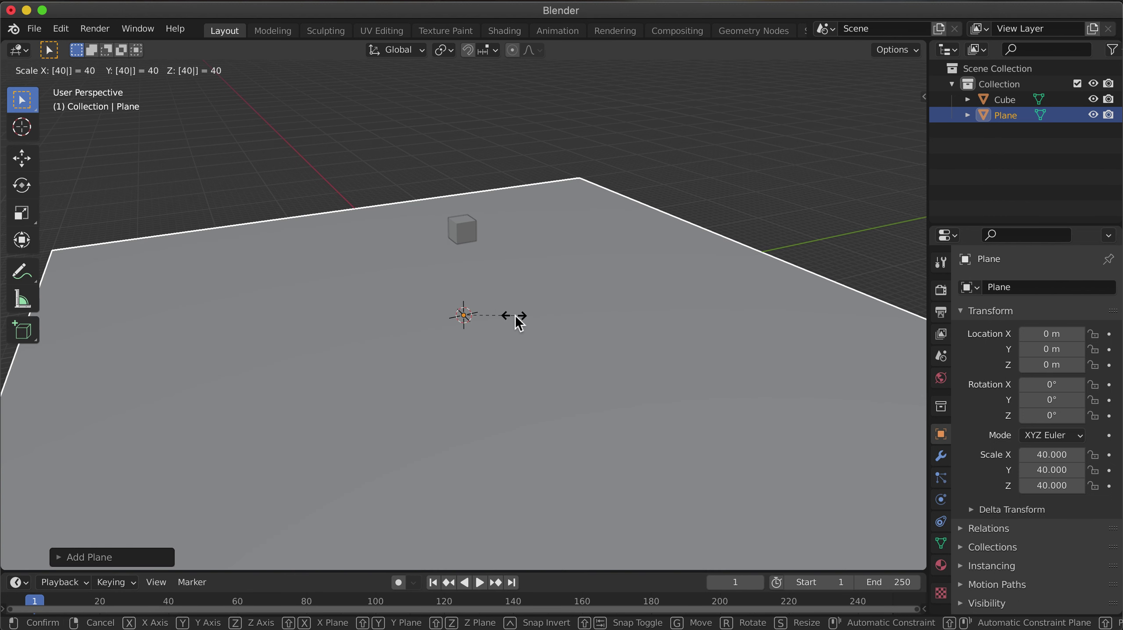
key("Return")
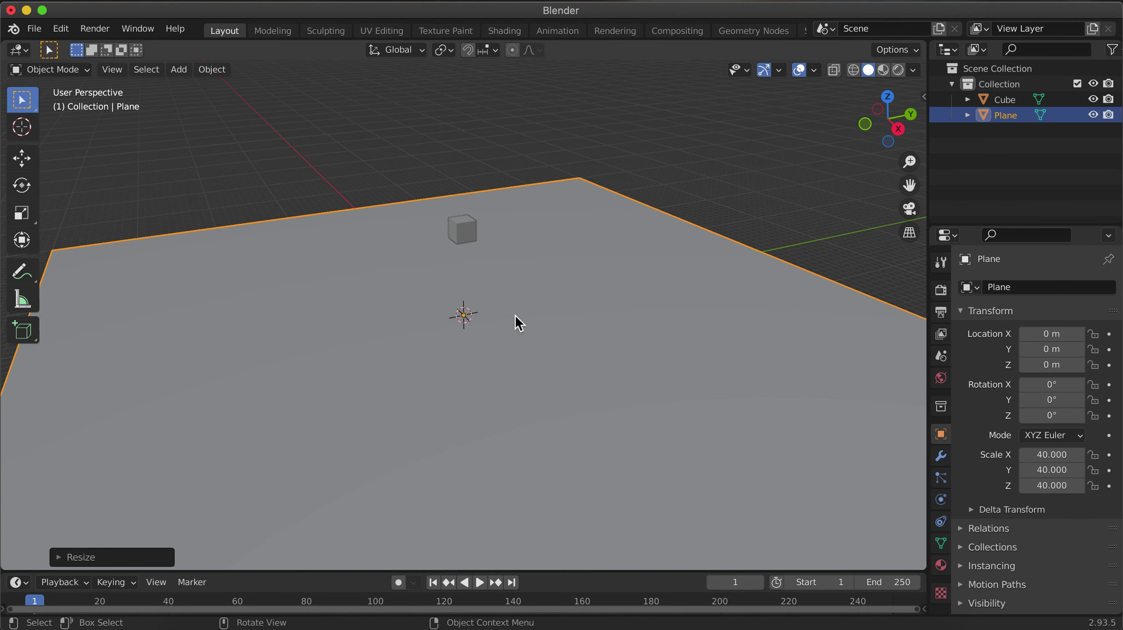
left_click(458, 242)
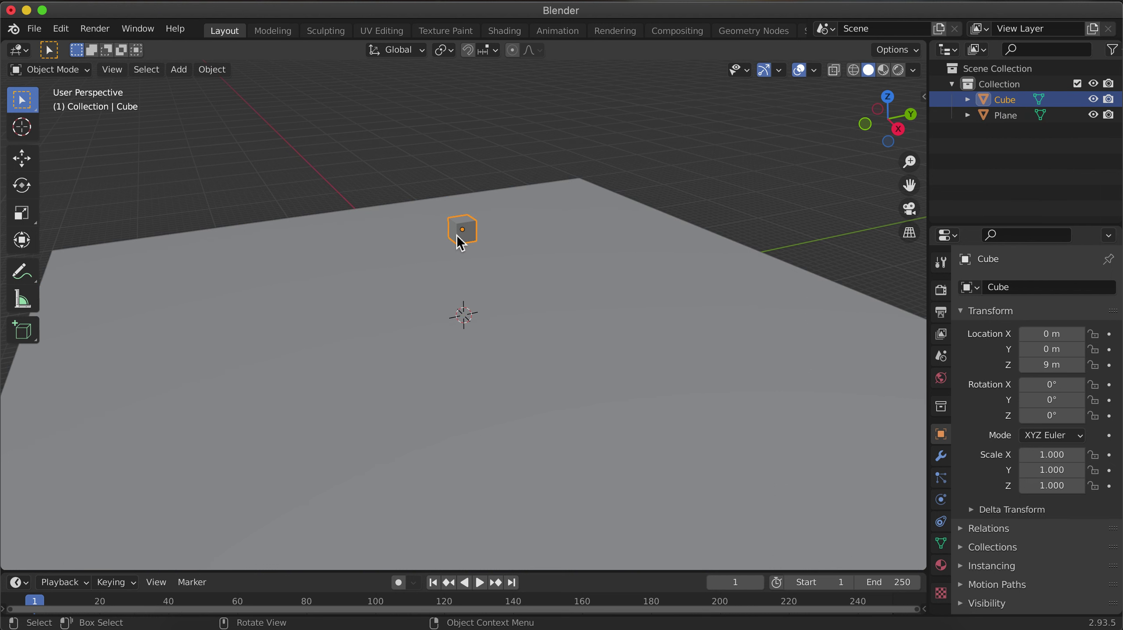
scroll(469, 246, "down", 3)
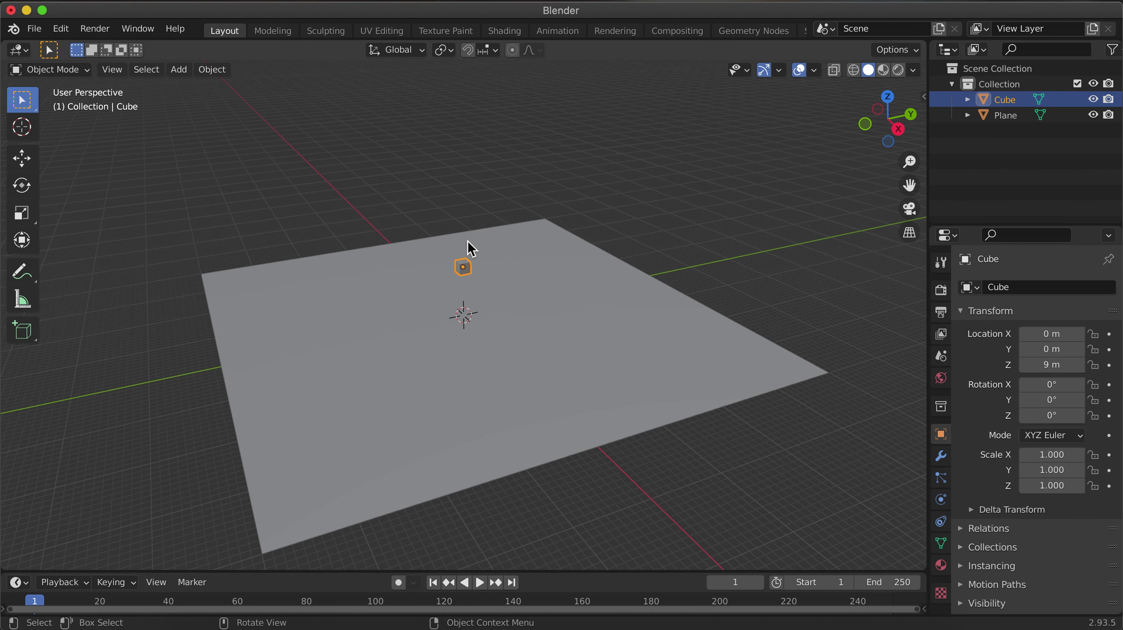
scroll(468, 241, "up", 3)
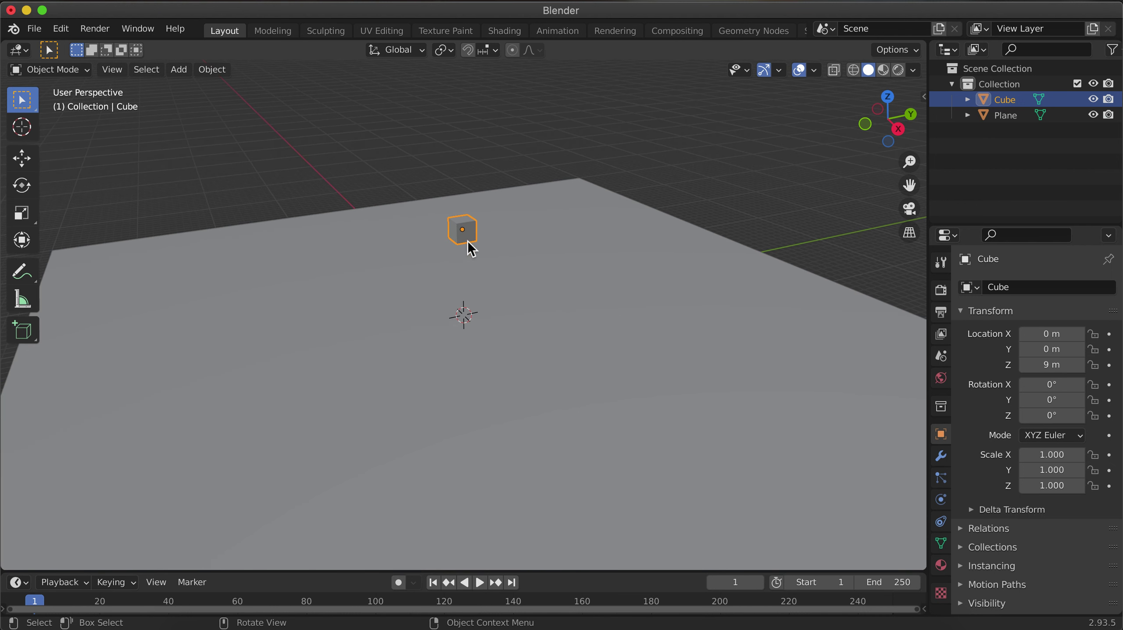
scroll(468, 243, "down", 4)
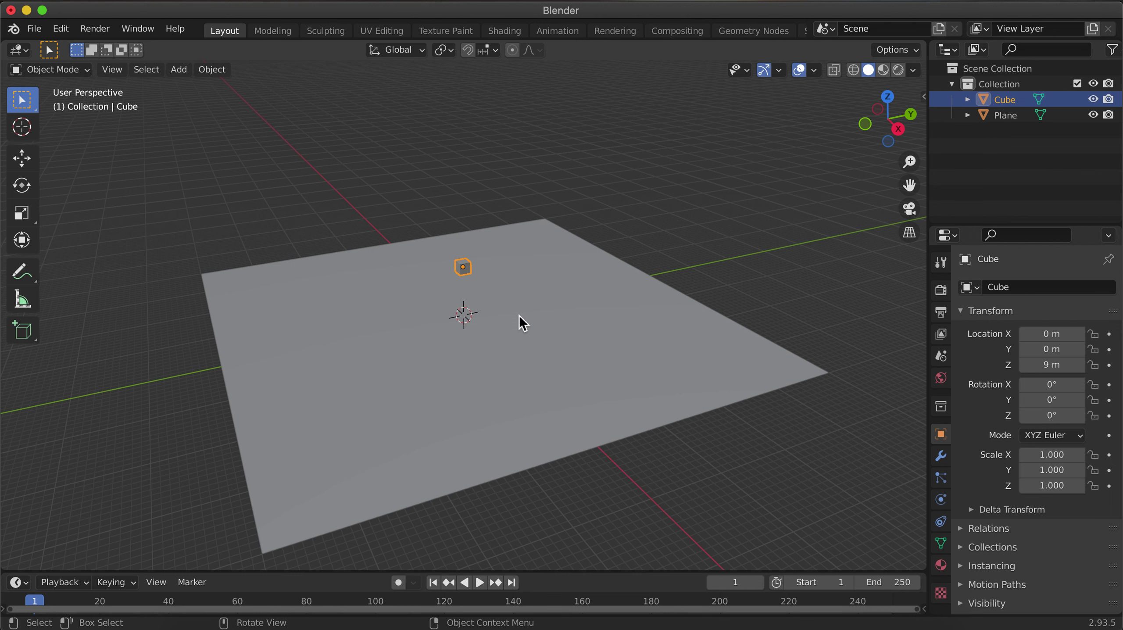
Step: From Top view, place the cube at about X -36.5 m, Y -36.7 m
left_click(886, 102)
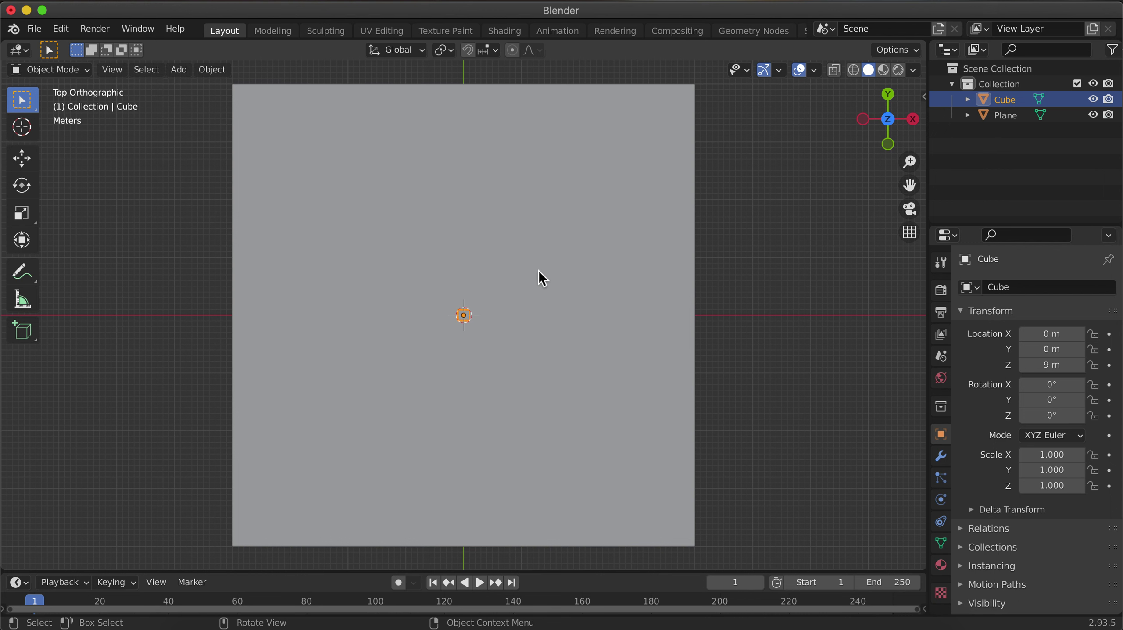
key("g")
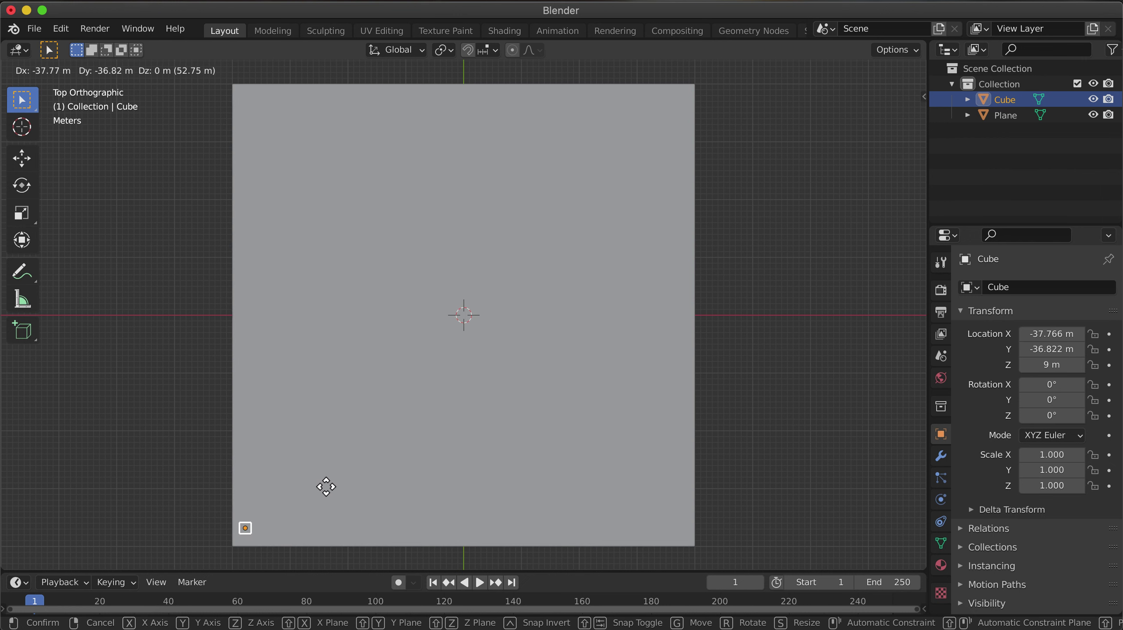
left_click(328, 487)
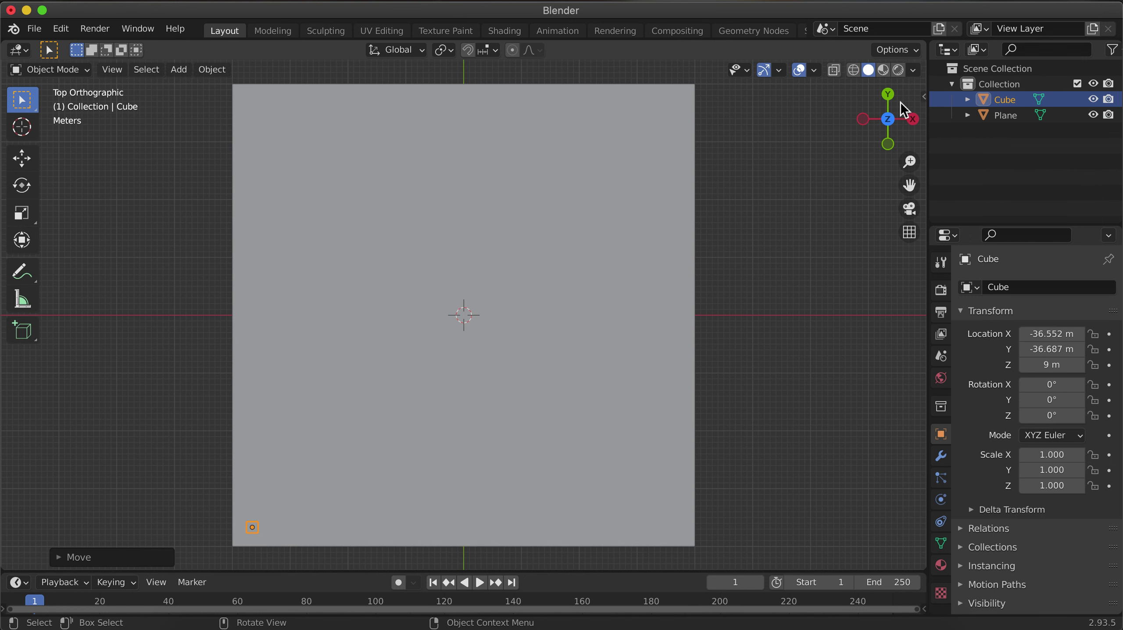
left_click_drag(892, 128, 878, 185)
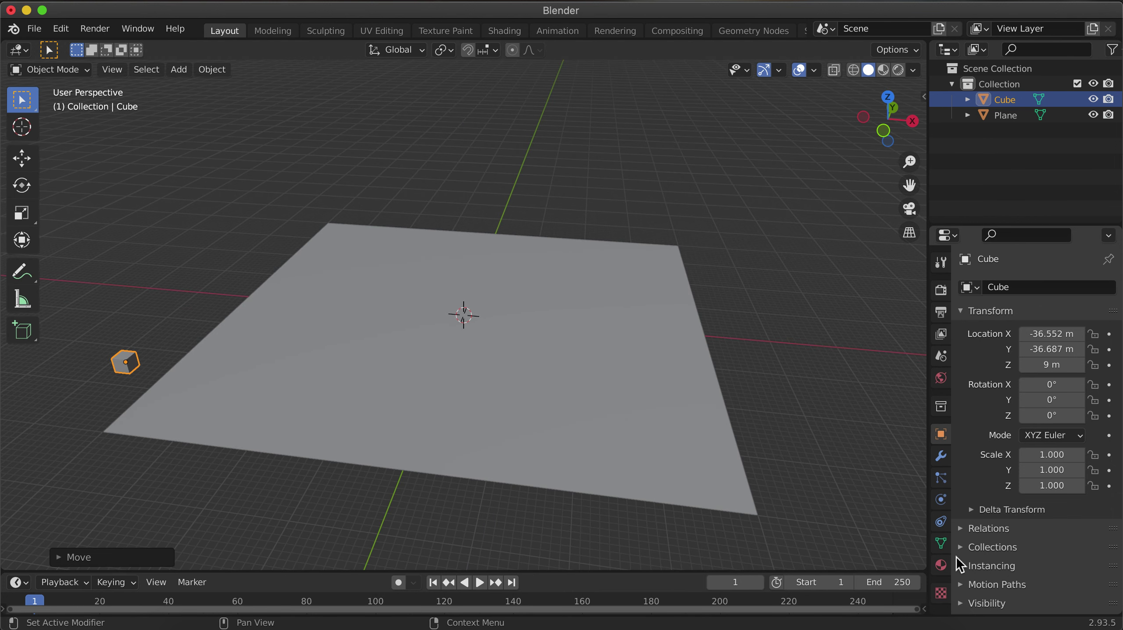
Step: Add an Array modifier to the cube with Relative Offset Factor X of 2
left_click(941, 456)
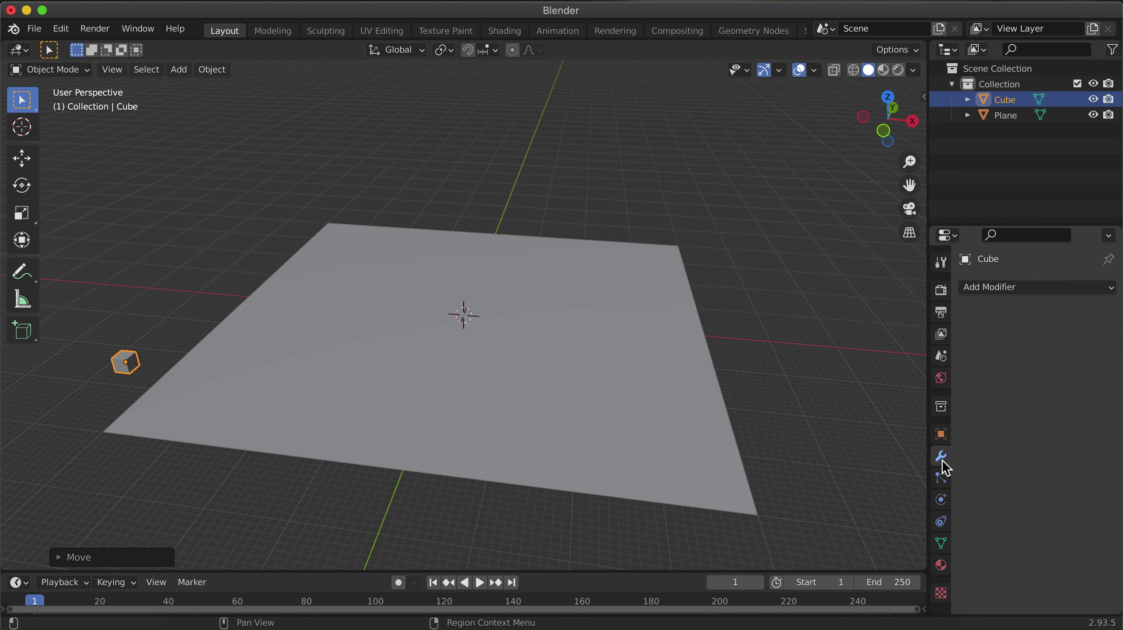
left_click(1034, 290)
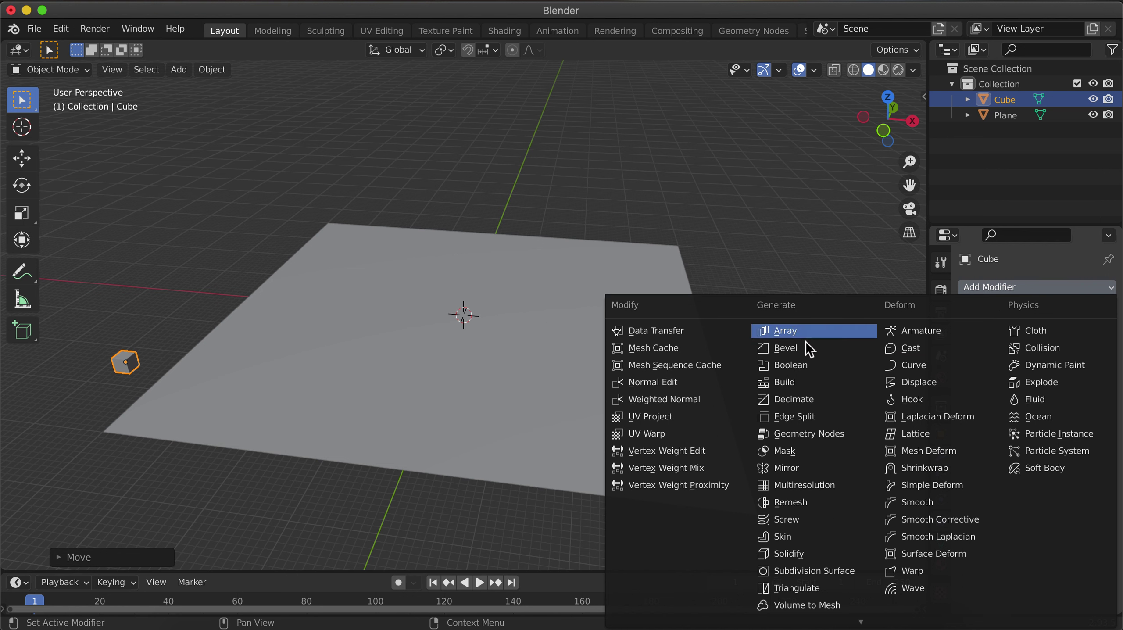
left_click(784, 331)
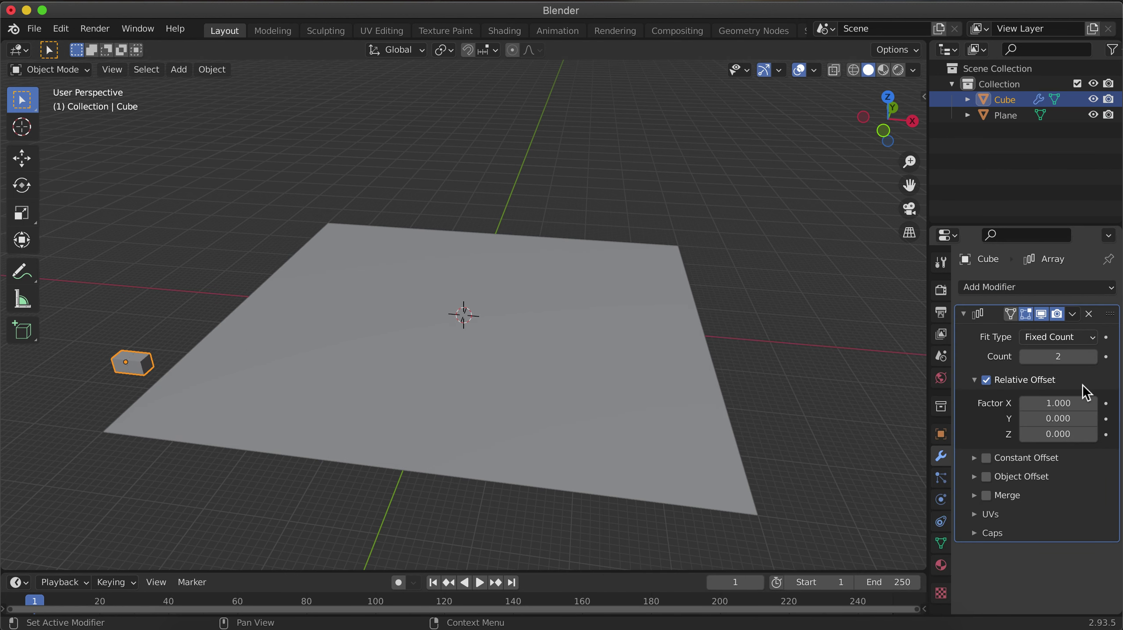
left_click(1076, 404)
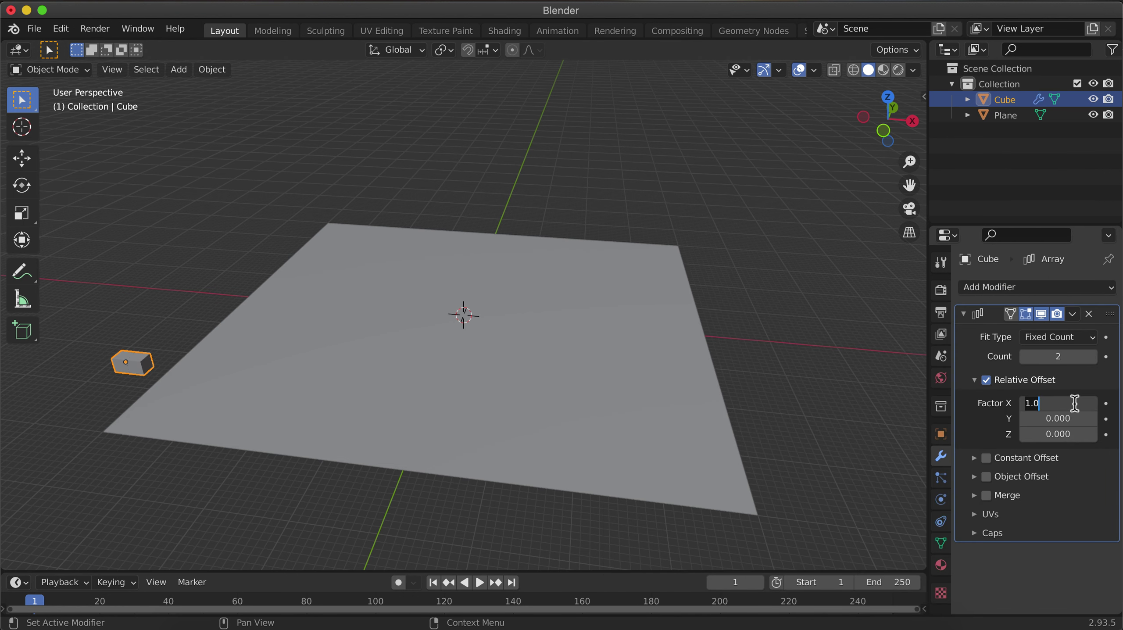
type("2")
key("Return")
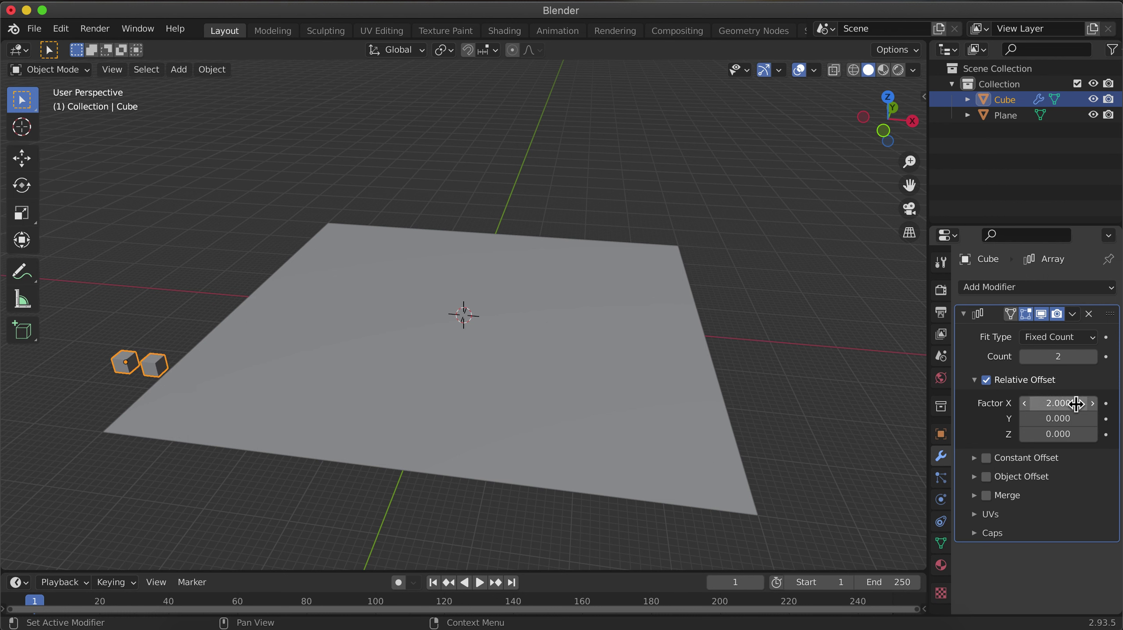
Step: Set the array Count to 19 so the row spans the plane
left_click(1067, 357)
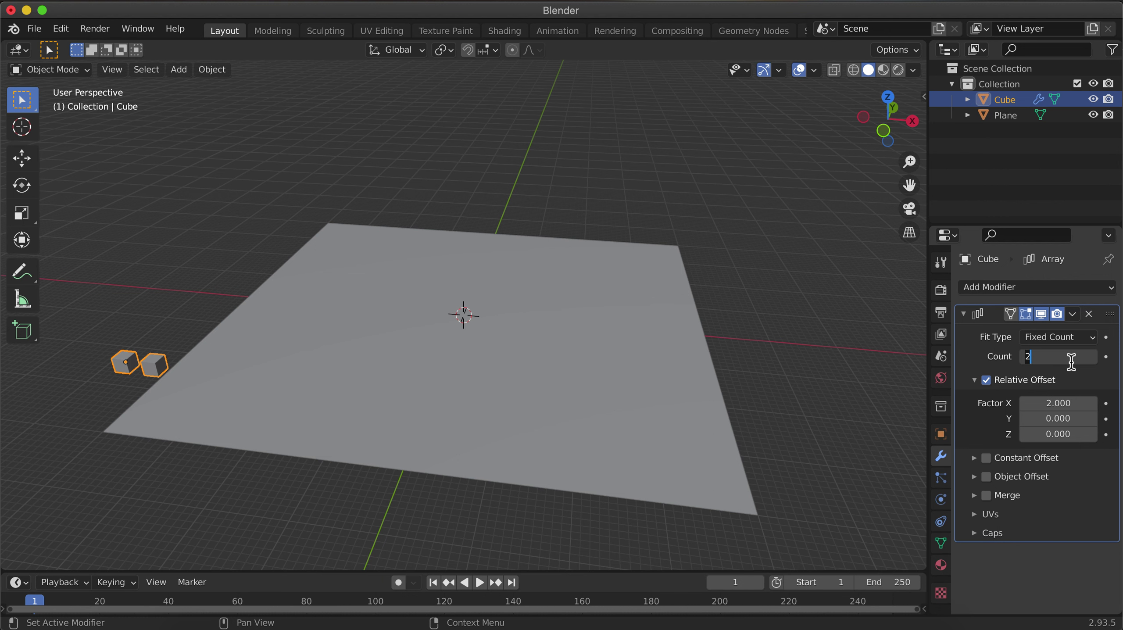
type("15")
key("Return")
left_click(1079, 362)
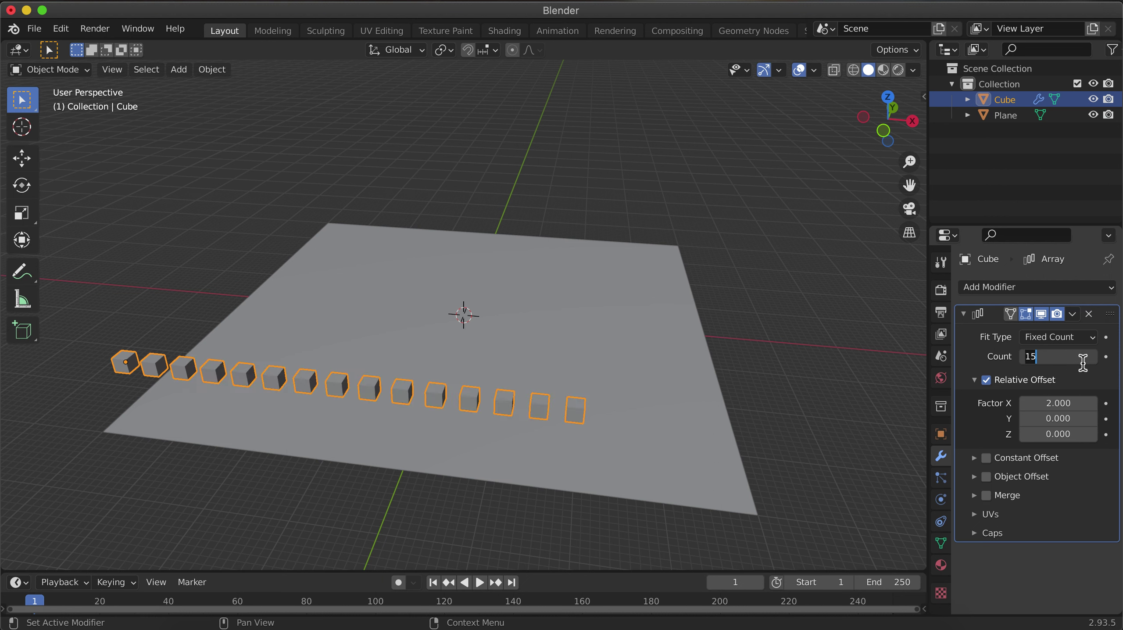
type("19")
key("Return")
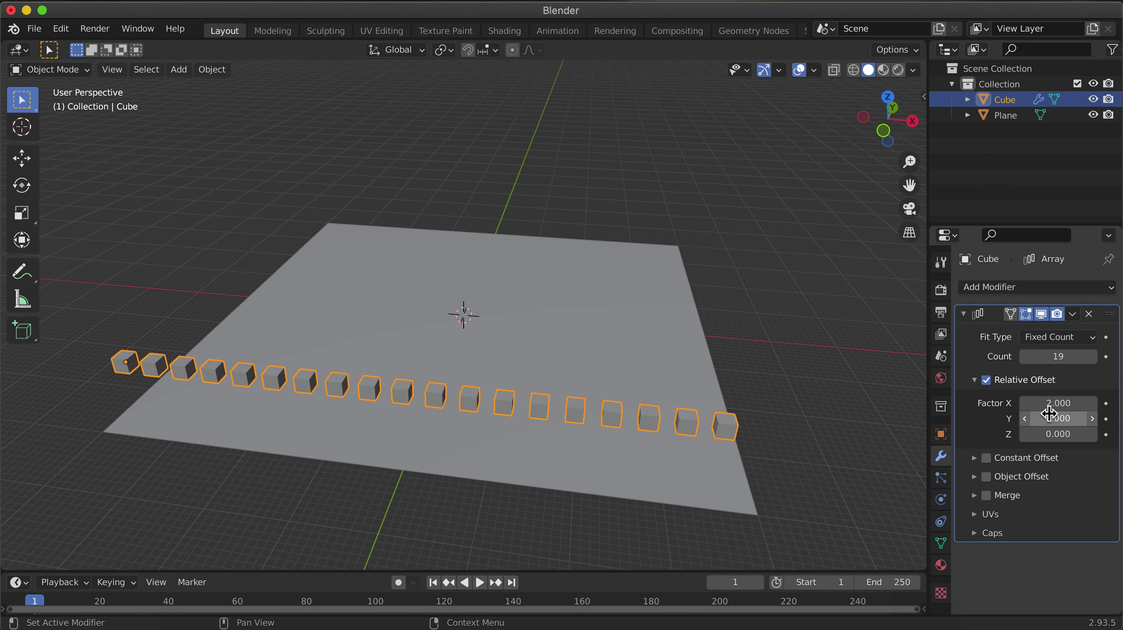
left_click(969, 315)
Step: Add a second Array modifier with Count 19 and Relative Offset Factor Y of 2
left_click(984, 288)
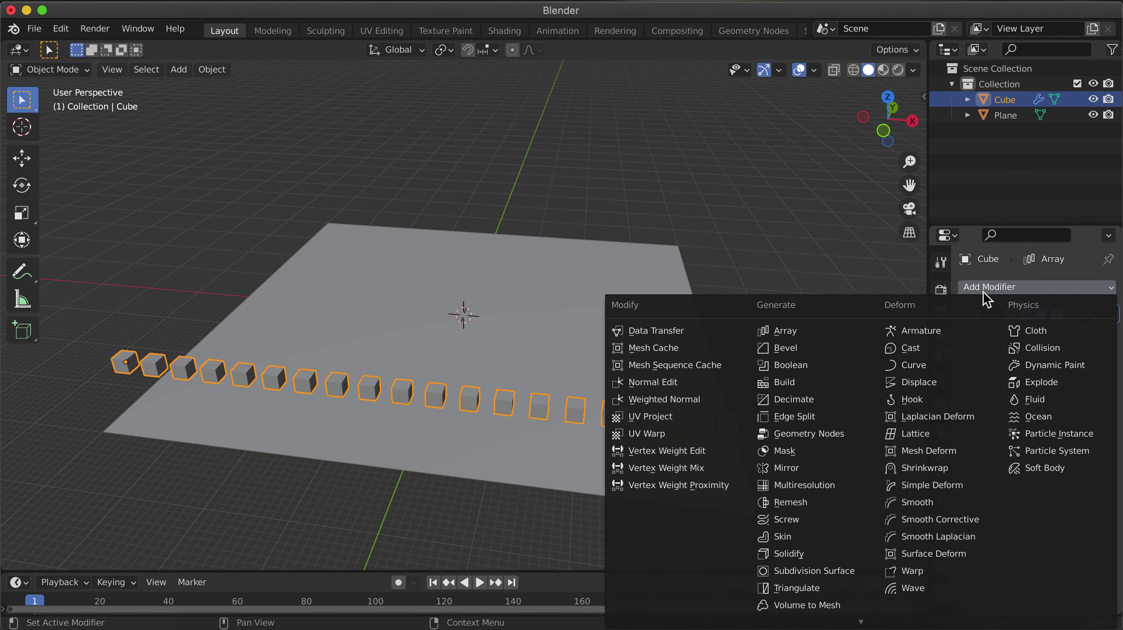
left_click(792, 335)
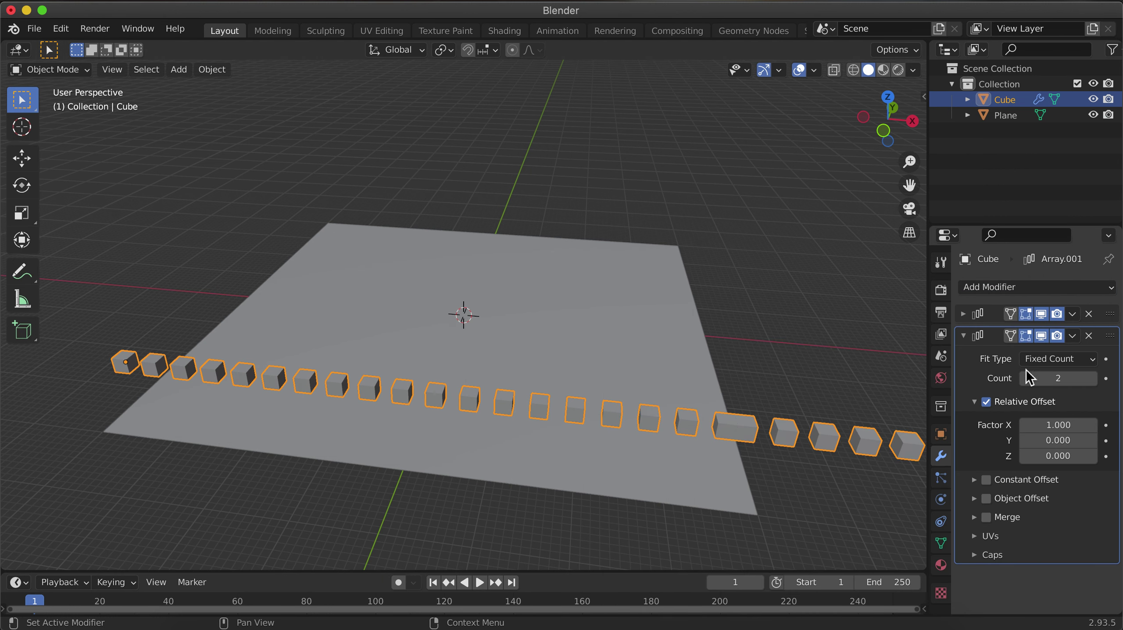
left_click(1062, 377)
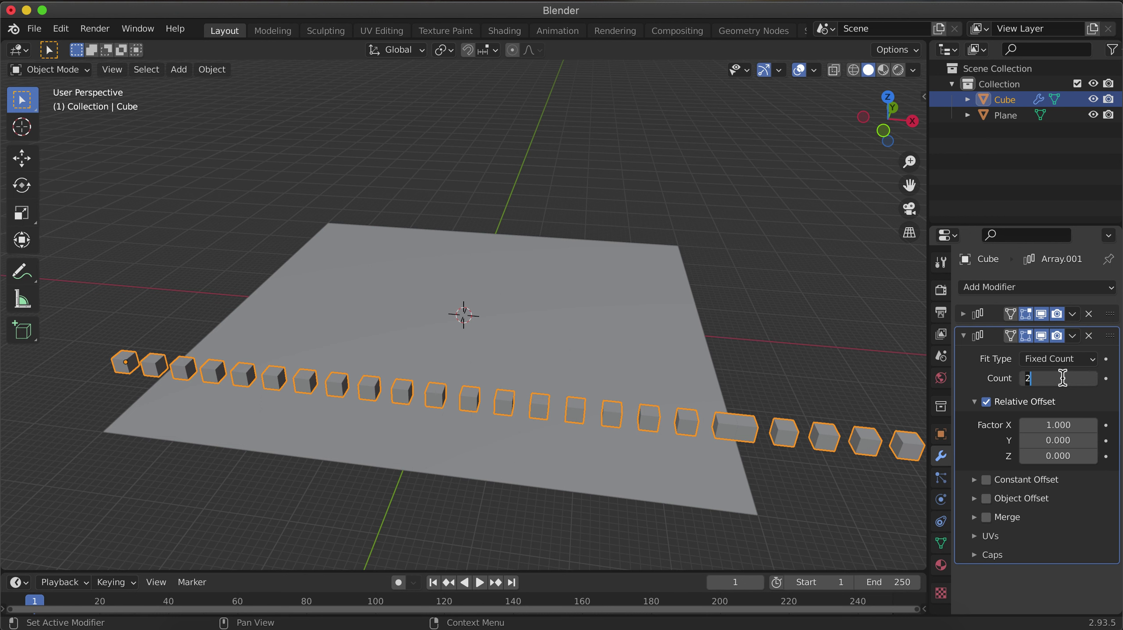
type("19")
left_click(1069, 440)
type("0.0")
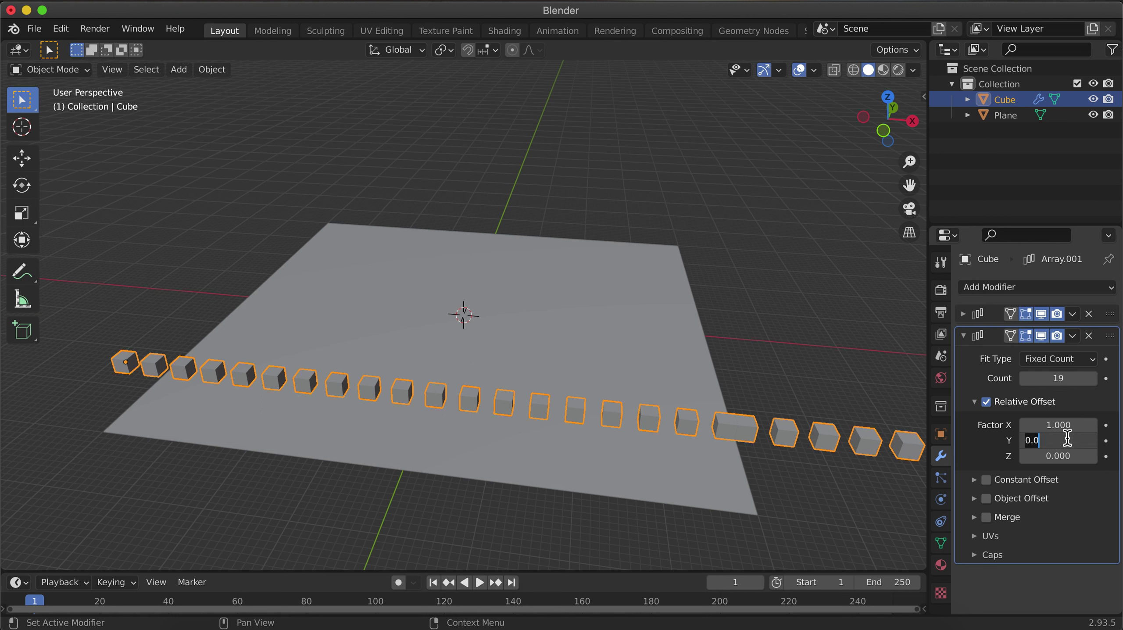
key("BackSpace")
key("BackSpace")
key("BackSpace")
type("2")
key("Return")
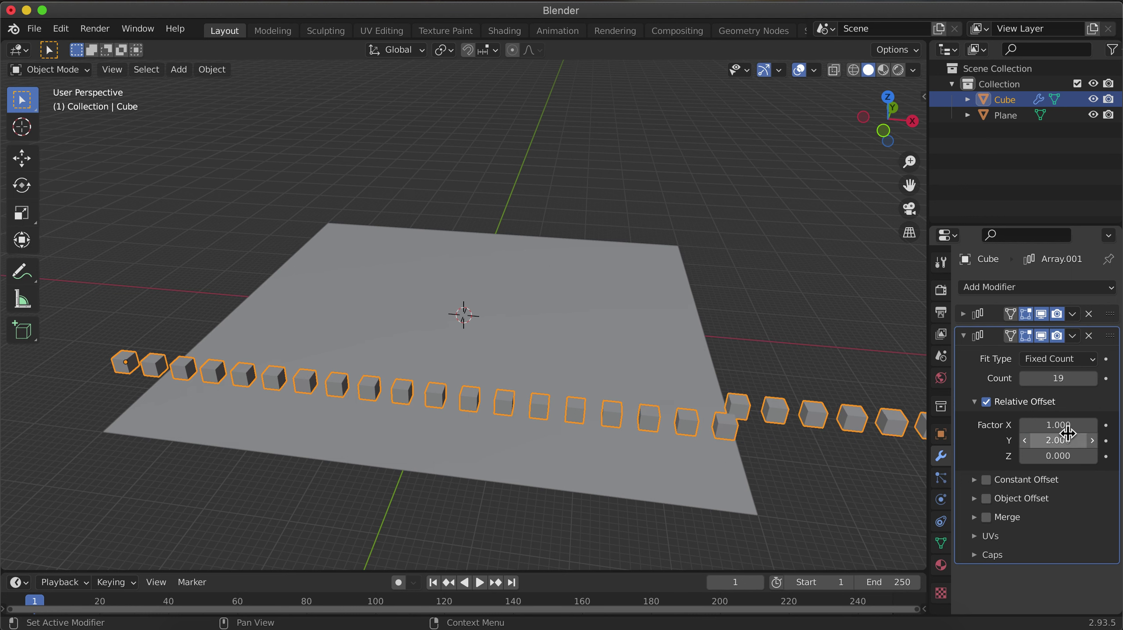
Step: Set the second array's X offset factor to 0 to form a square grid
left_click(1065, 425)
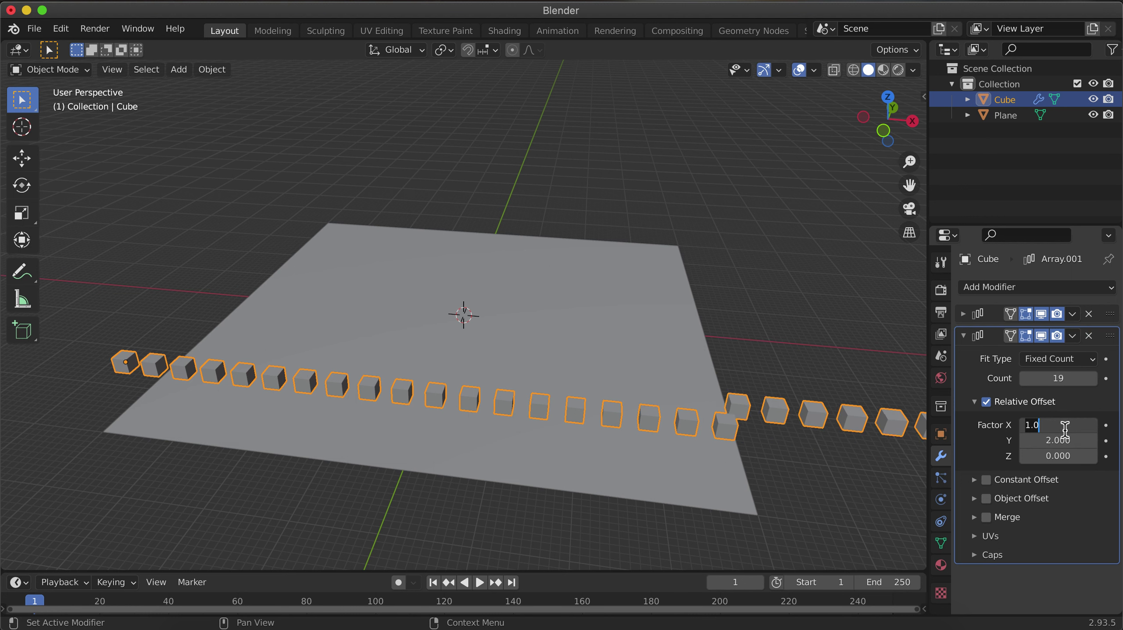
type("0")
key("Return")
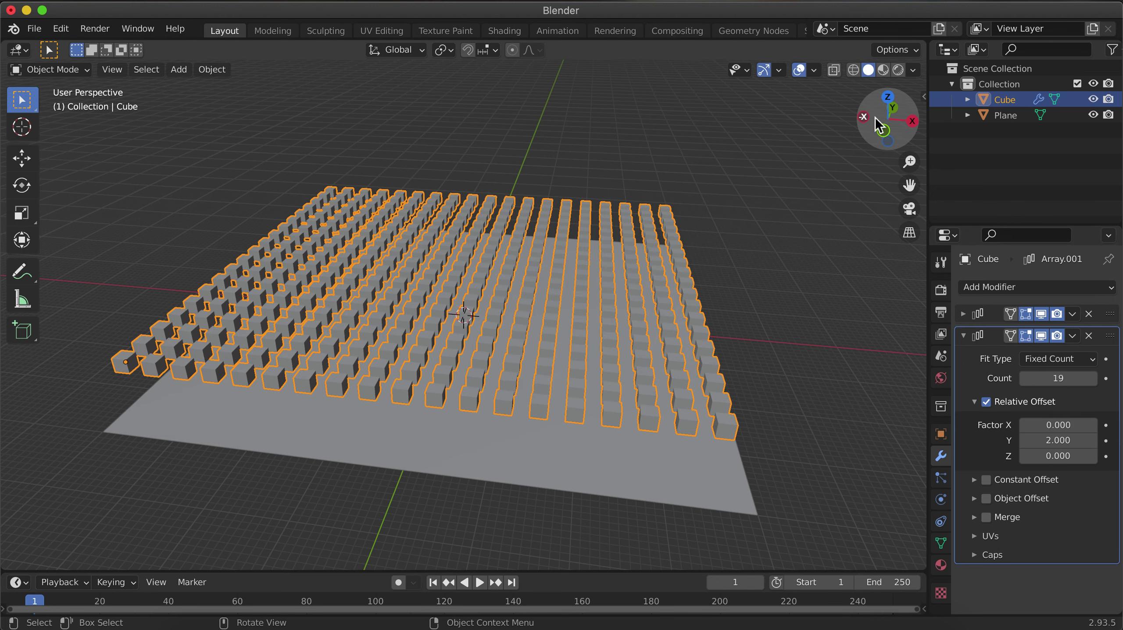
mouse_move(888, 119)
left_mouse_down()
mouse_move(888, 139)
mouse_move(883, 117)
left_mouse_up()
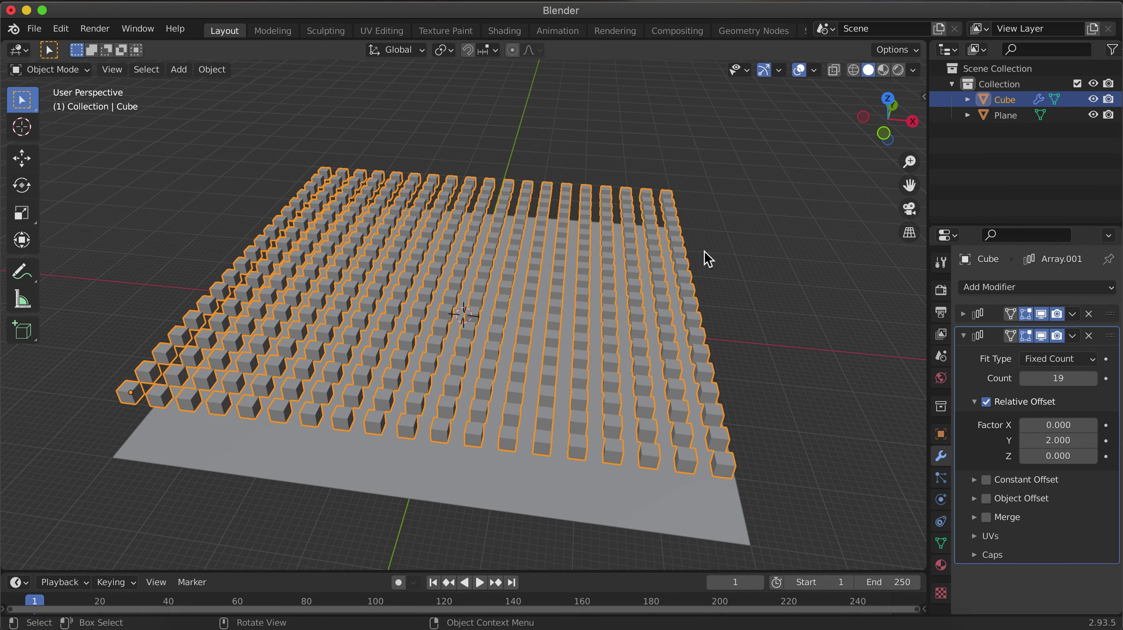
left_click(965, 335)
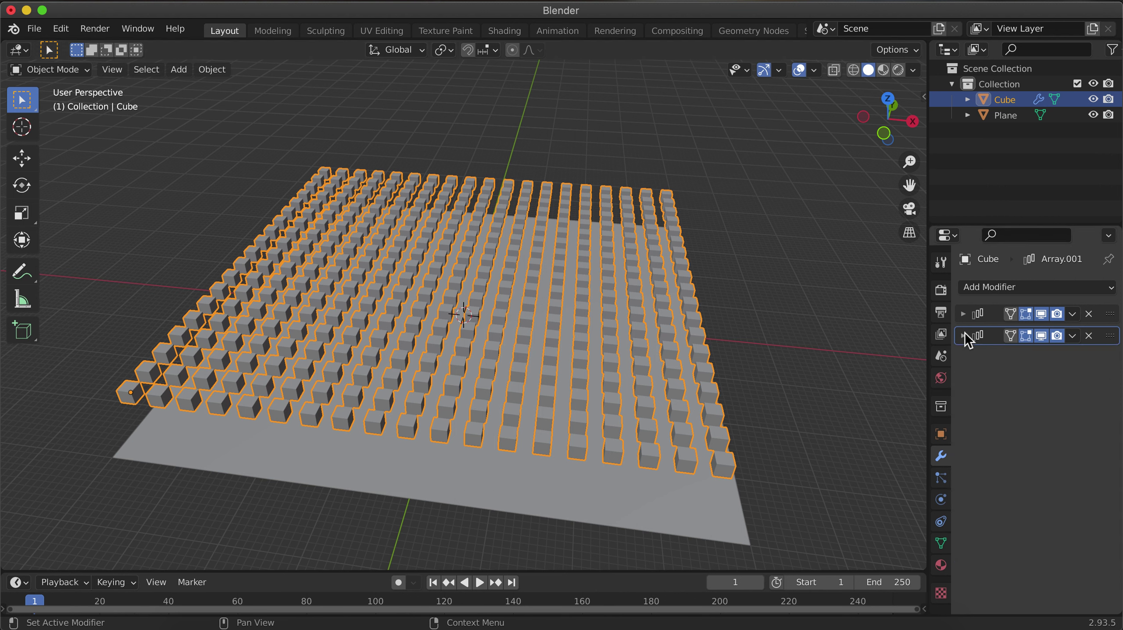
Step: Apply Array.001 and then Array, baking the 19×19 grid into mesh and entering Edit Mode
left_click(1073, 335)
left_click(1050, 351)
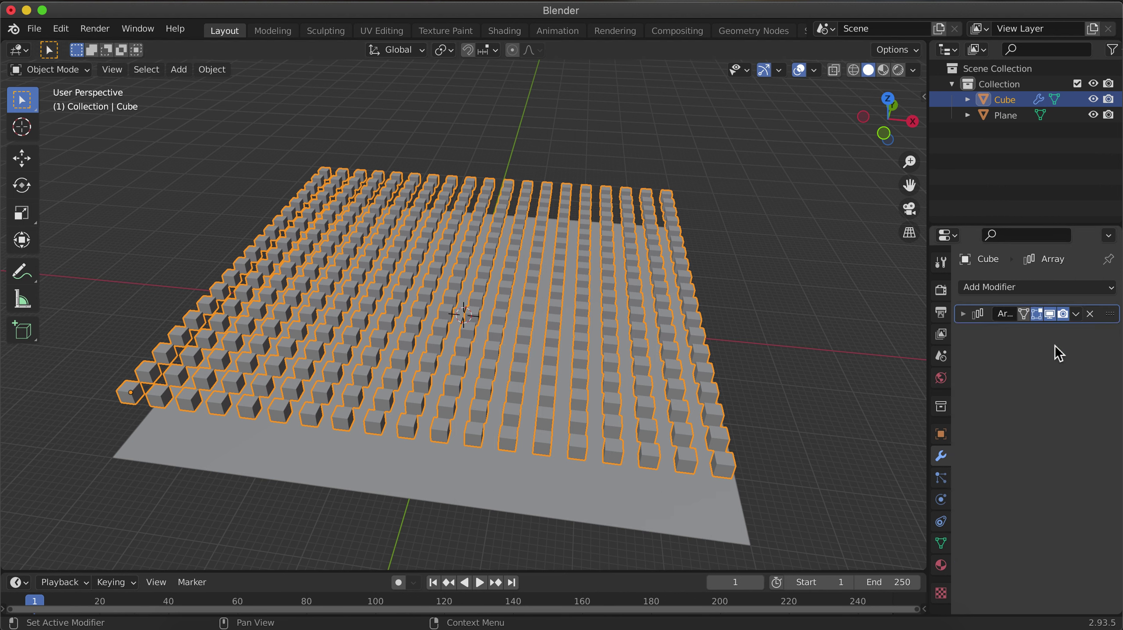
left_click(1072, 314)
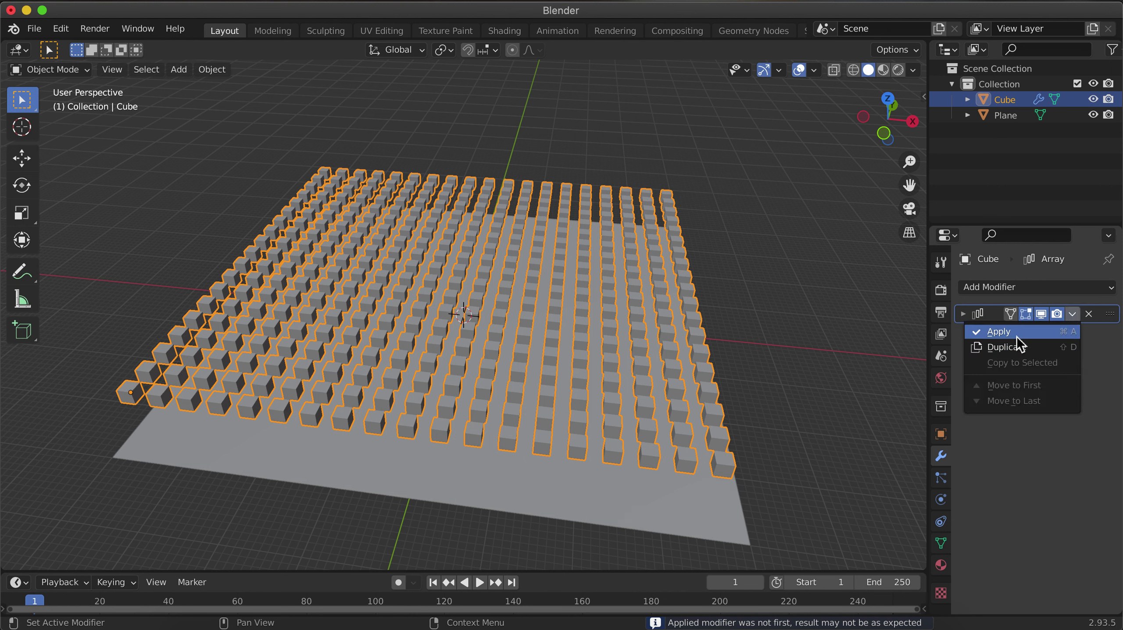
left_click(1017, 331)
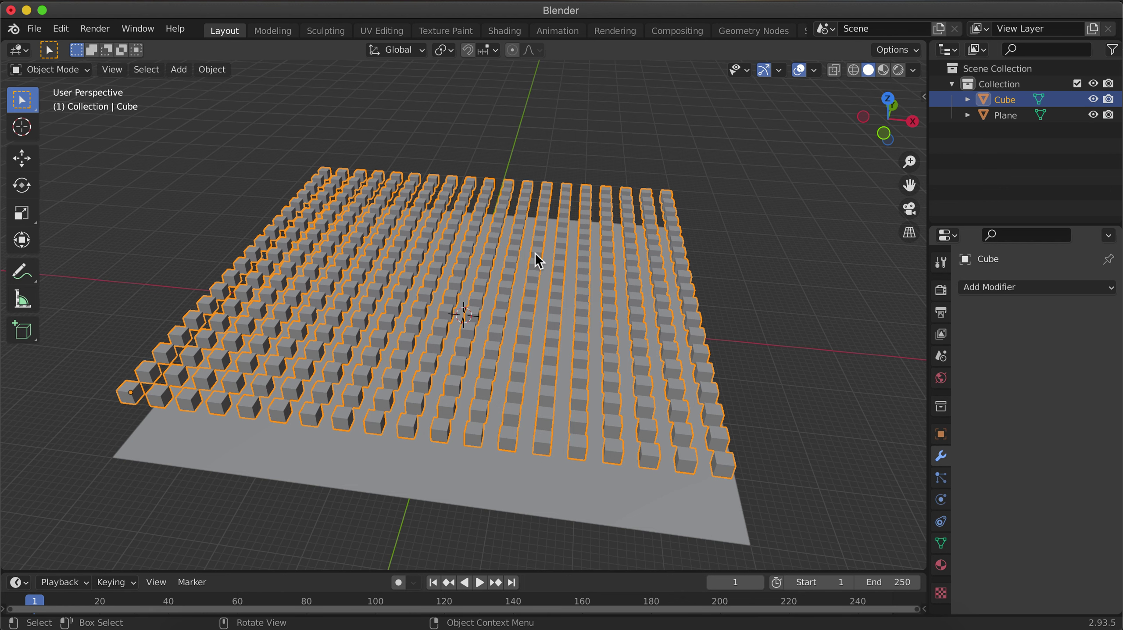
key("Tab")
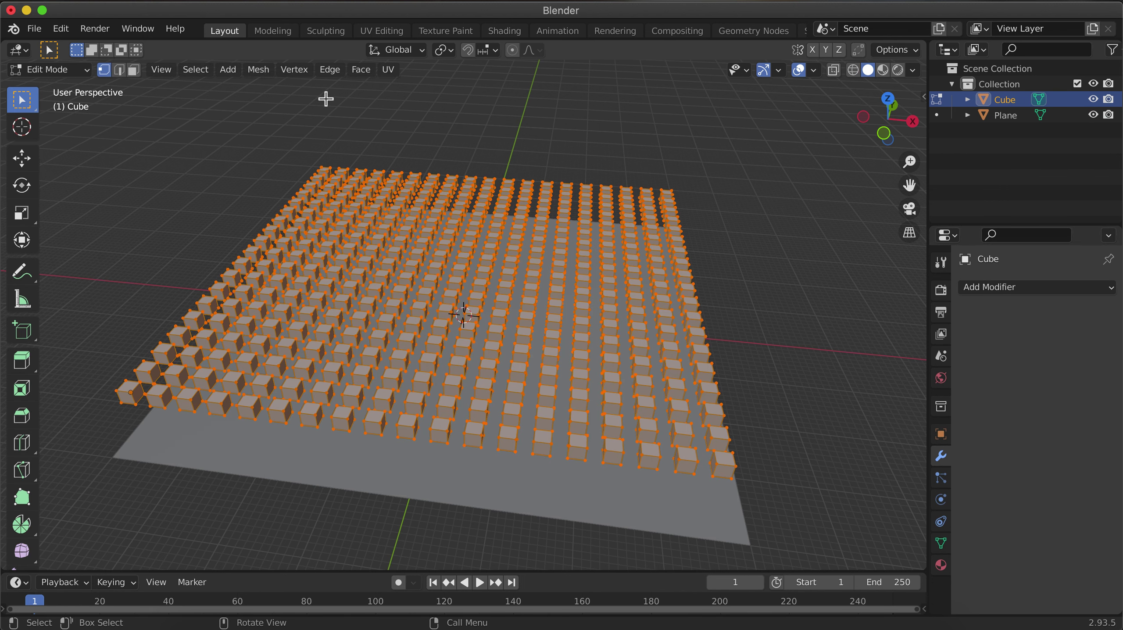
Step: Separate the grid mesh By Loose Parts into individual cubes, back in Object Mode
right_click(454, 222)
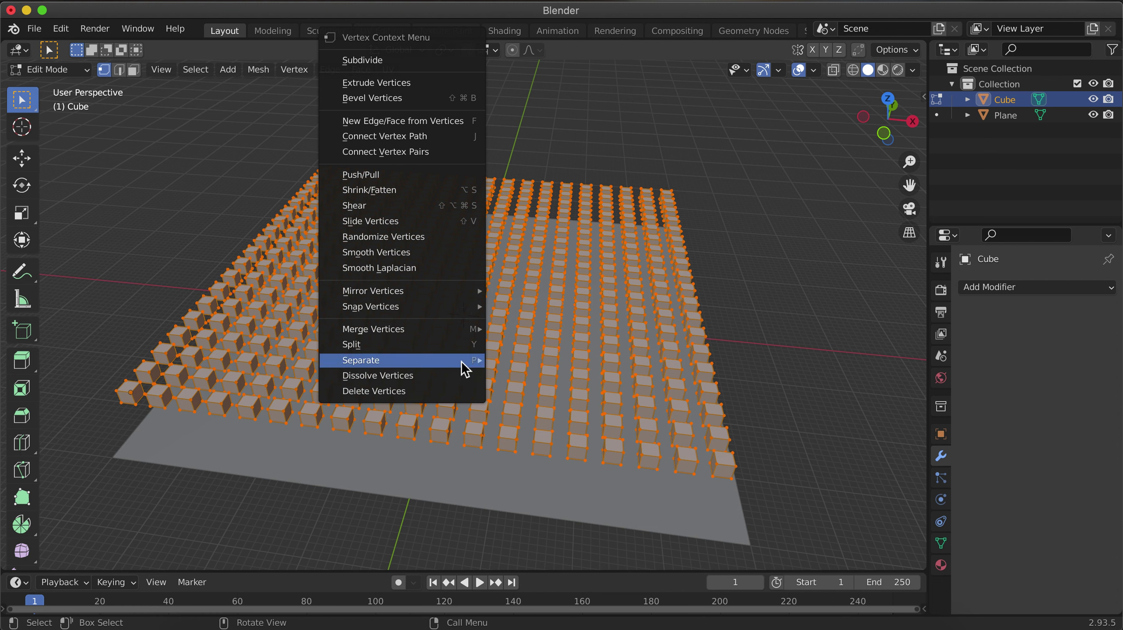
mouse_move(464, 369)
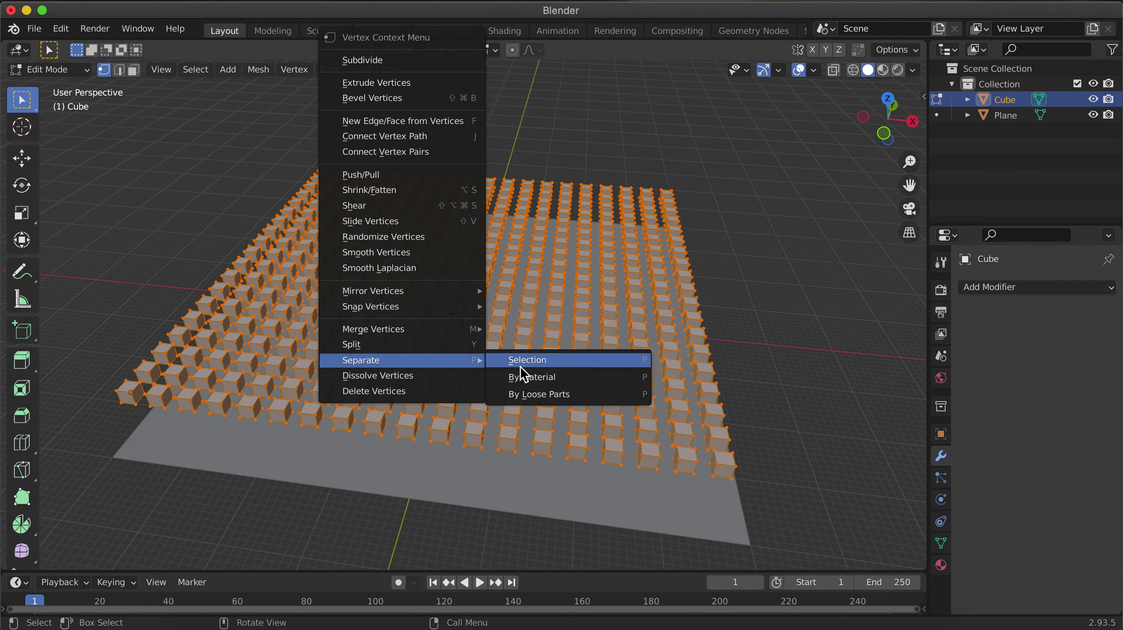
left_click(540, 393)
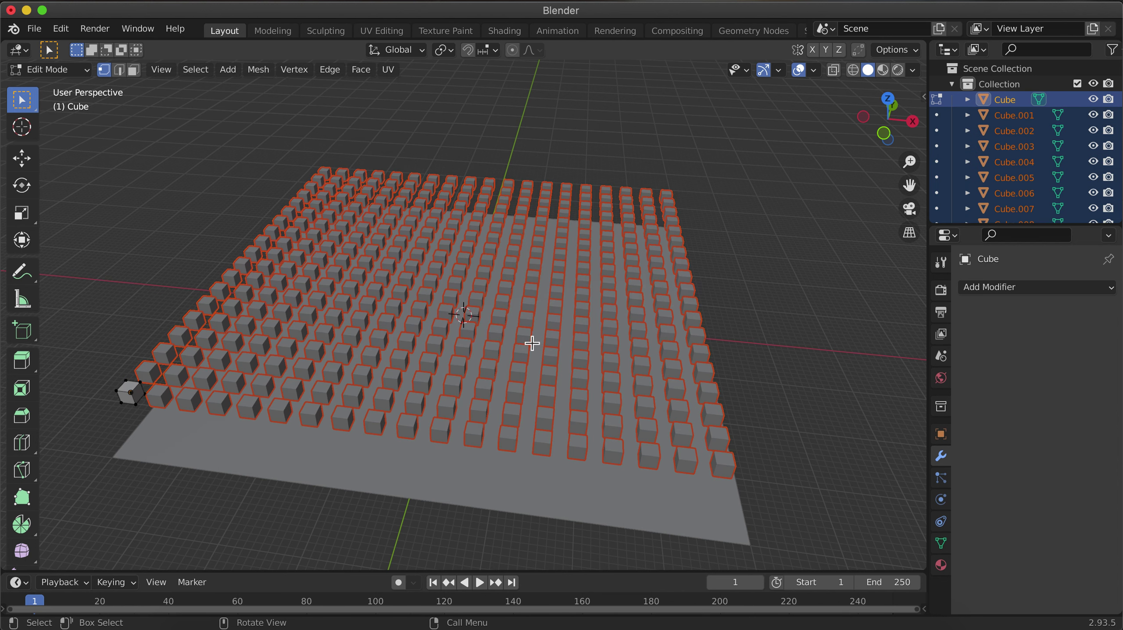
key("Tab")
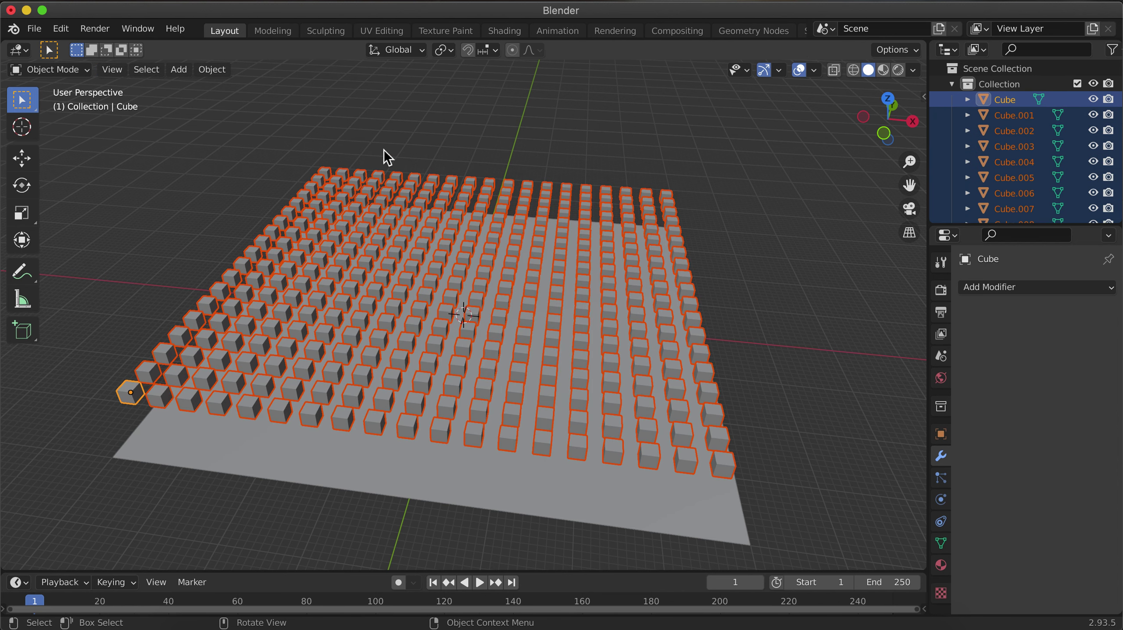
Step: Use Link Object Data so all selected cubes share the original Cube's mesh
left_click(213, 69)
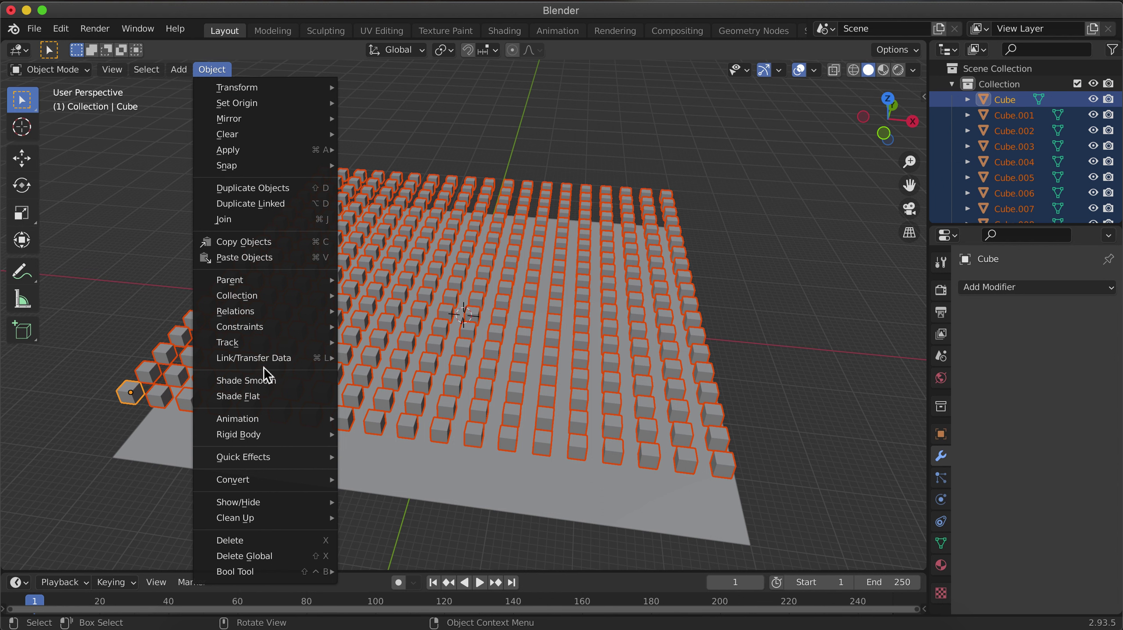
mouse_move(267, 363)
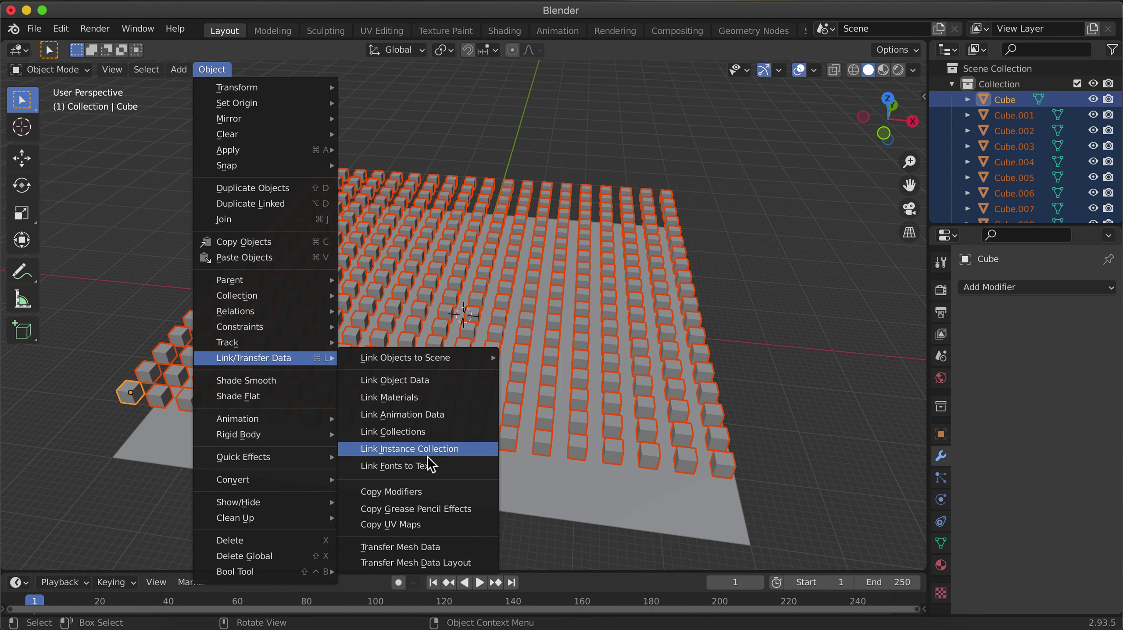
left_click(423, 381)
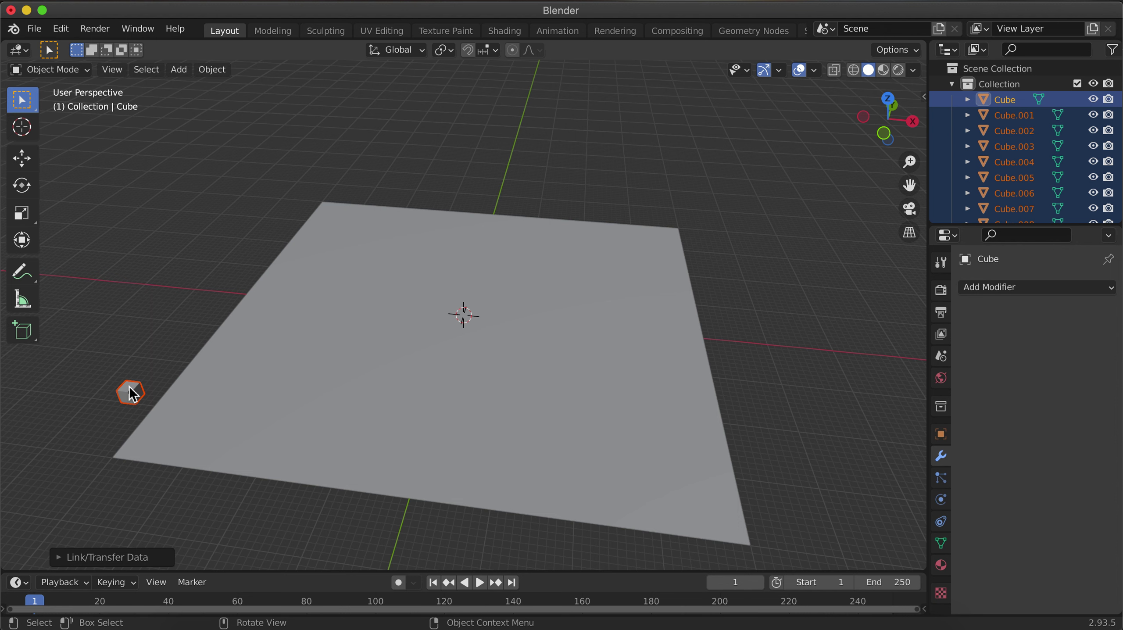
Step: Apply Randomize Transform to the cubes with a 40 m Location range on X and Y
left_click(214, 71)
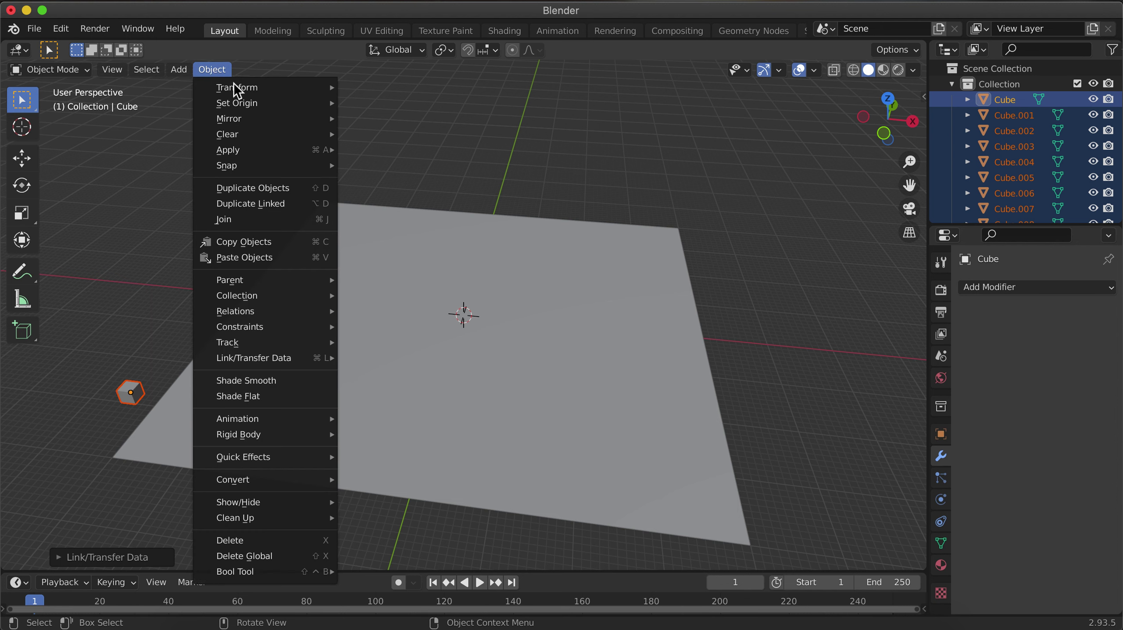
mouse_move(232, 80)
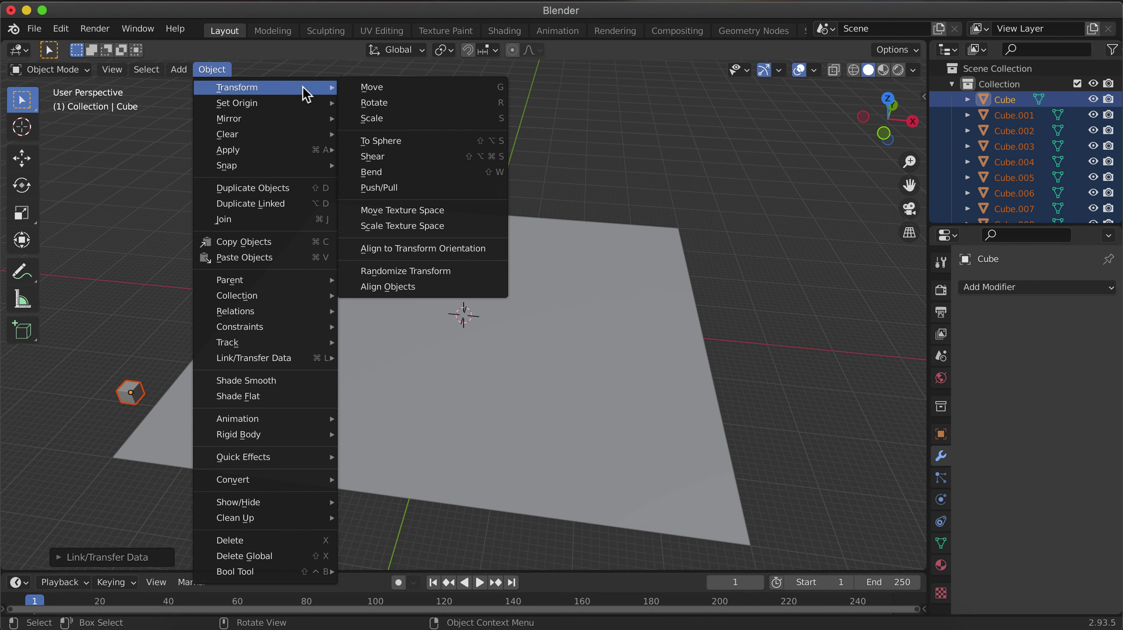
left_click(425, 277)
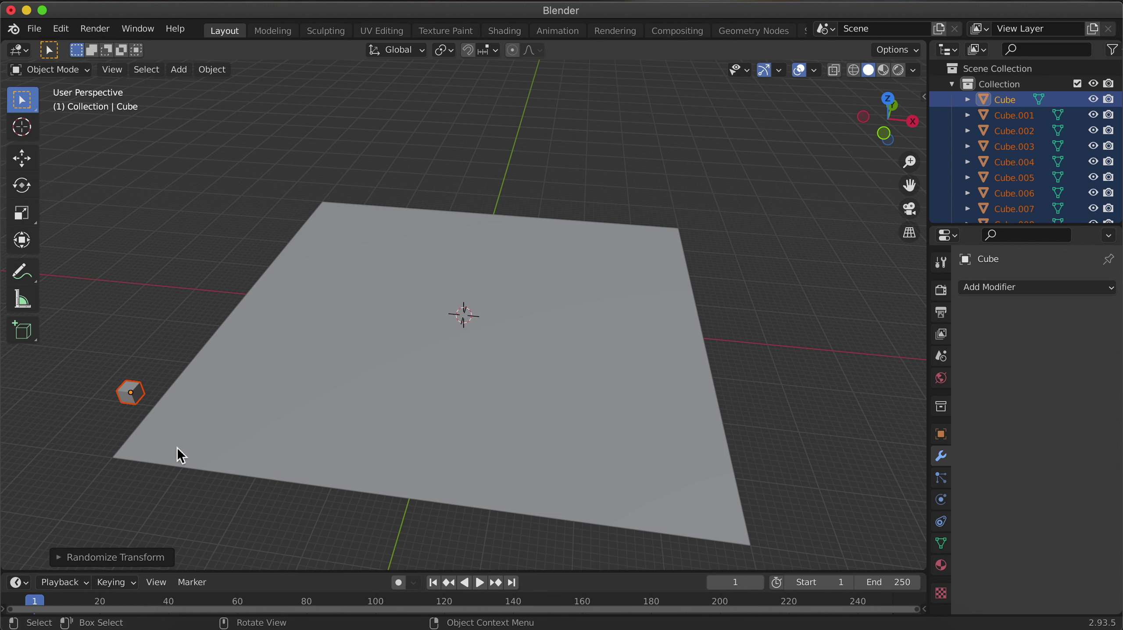
left_click(63, 558)
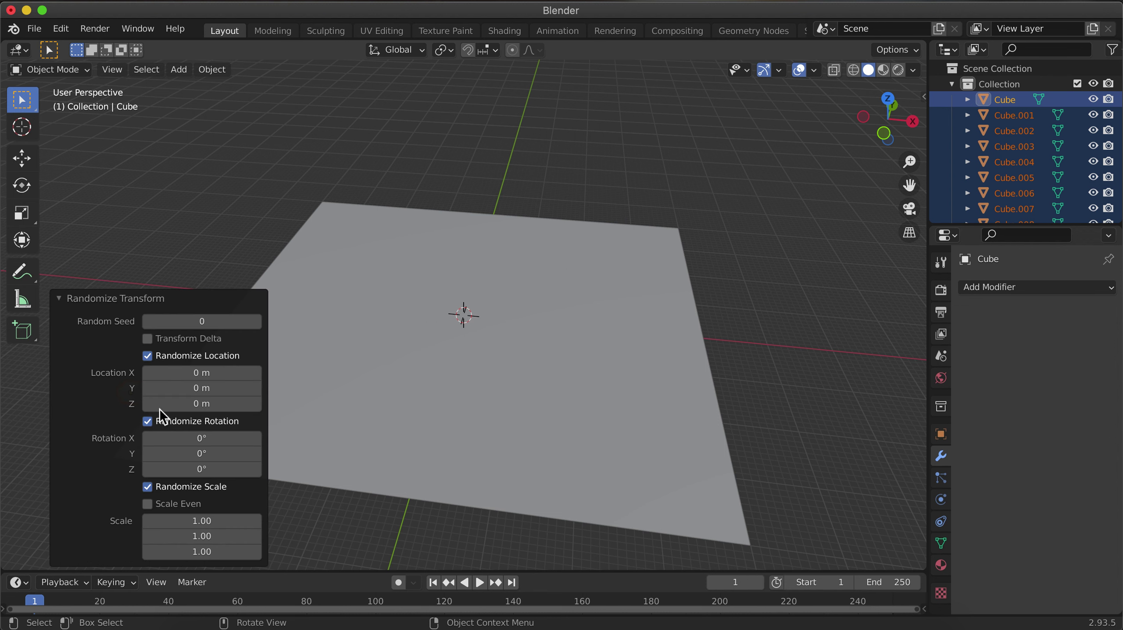
left_click(233, 377)
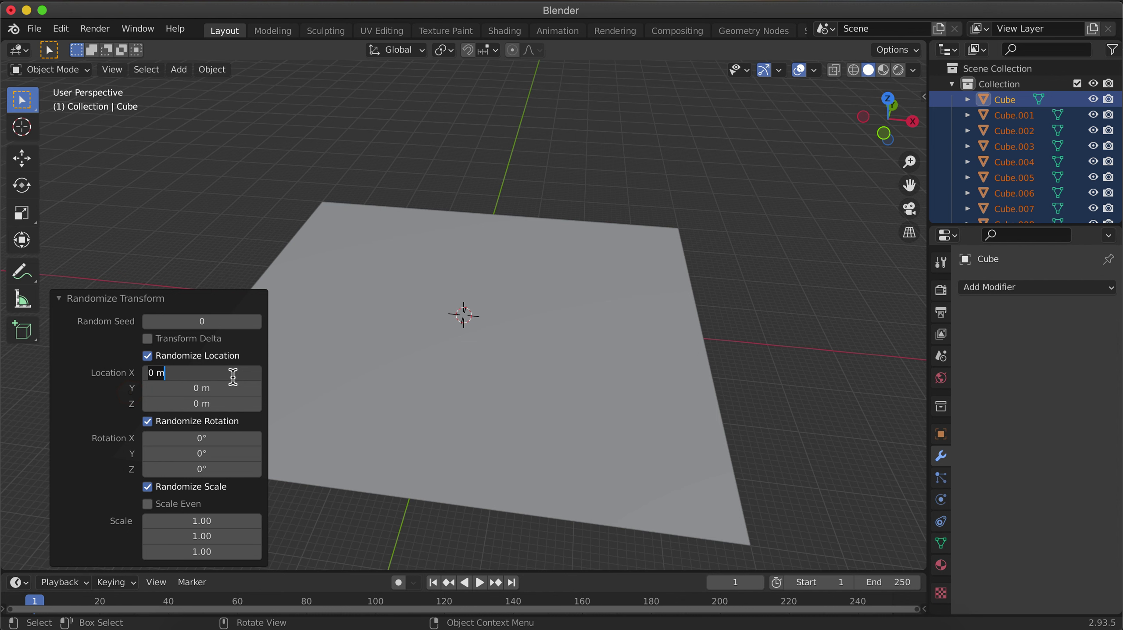
type("40")
key("Return")
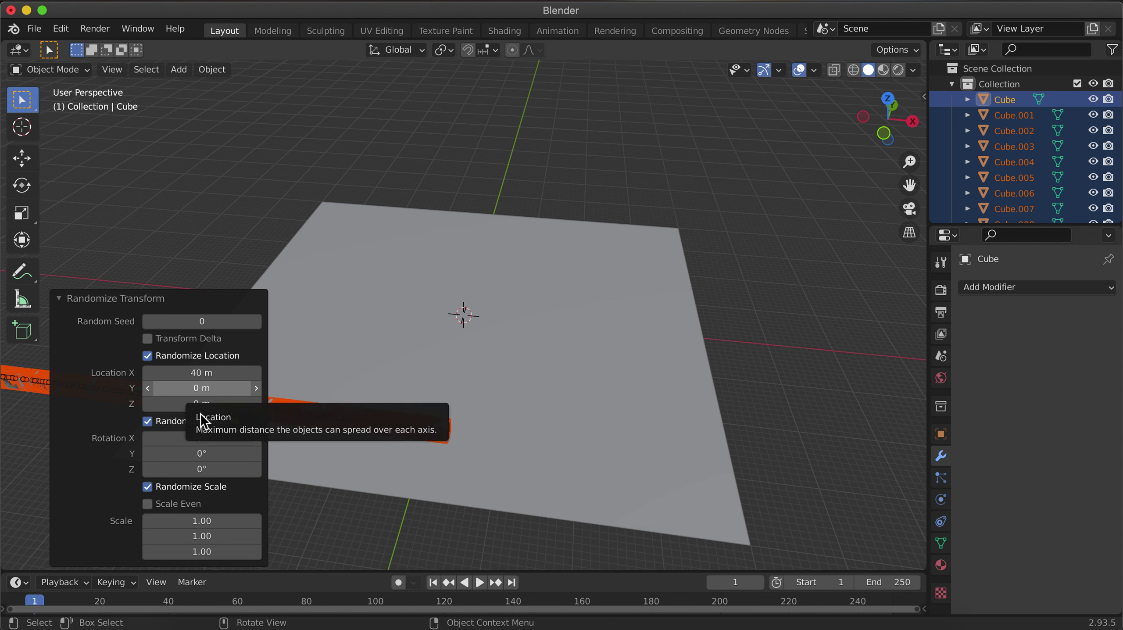
left_click(201, 389)
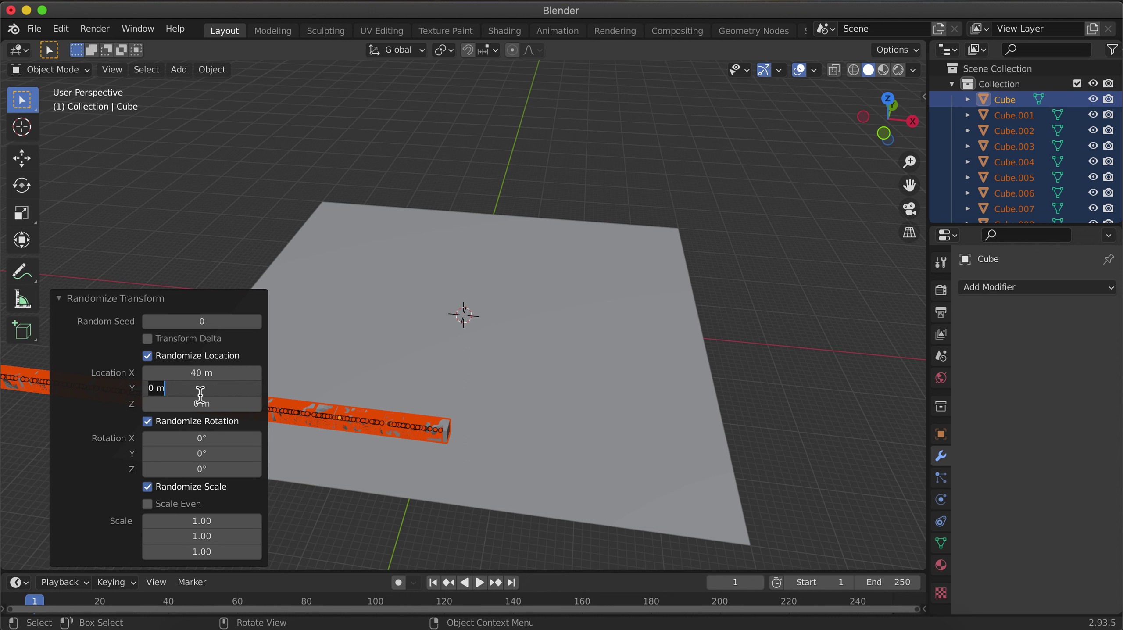
type("40")
key("Return")
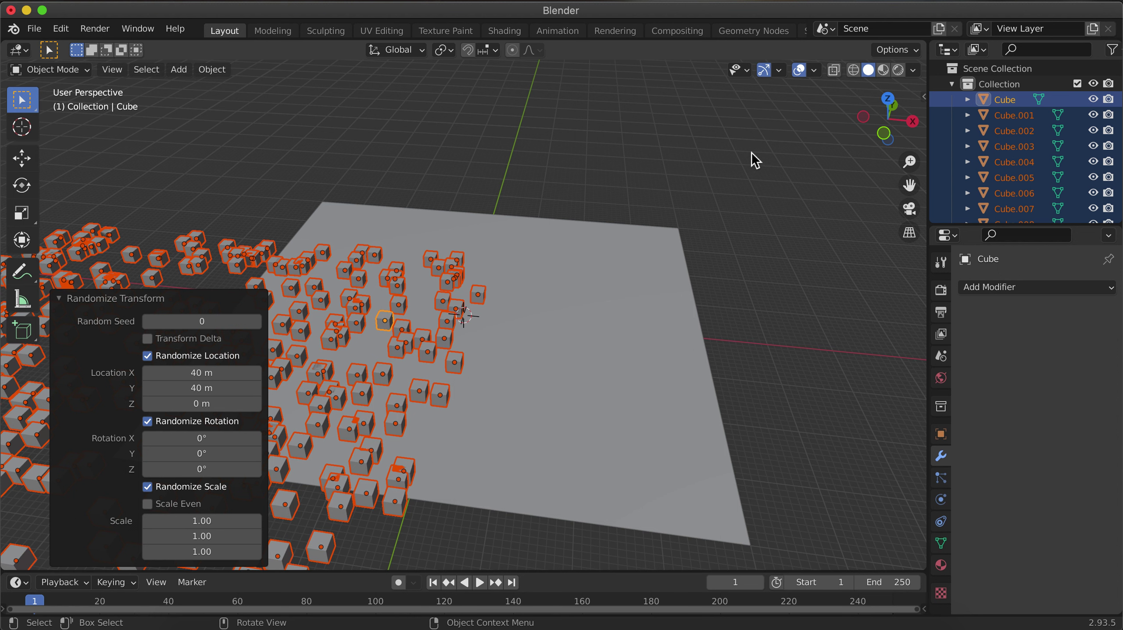
Step: In Top view, shift the scattered cubes about 36.65 m to centre them over the plane
left_click(888, 100)
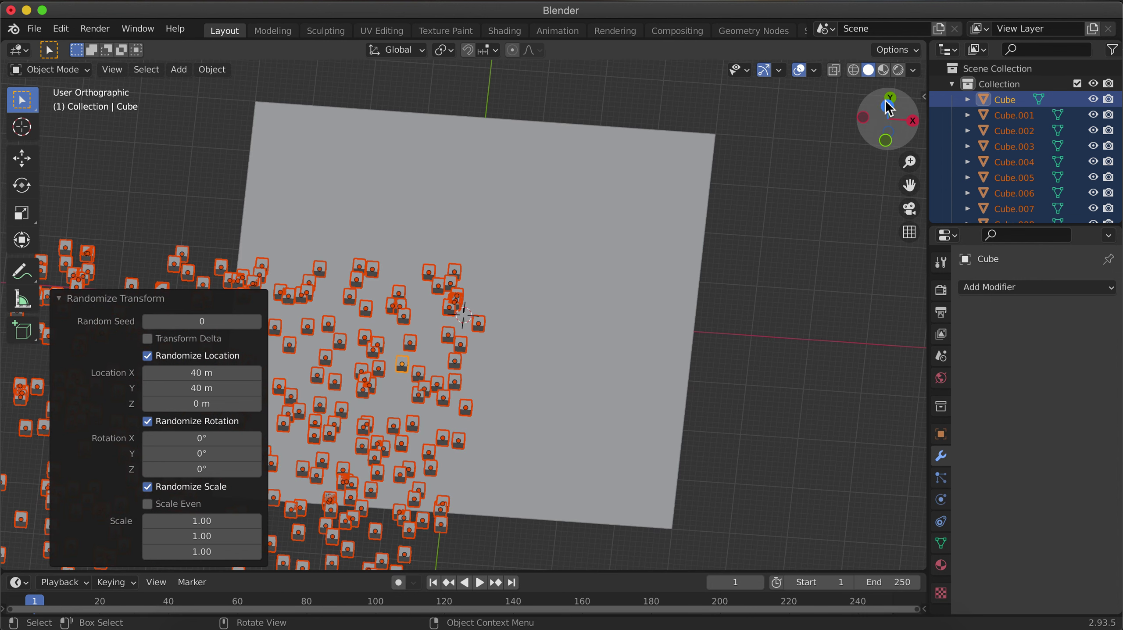
scroll(671, 241, "down", 4)
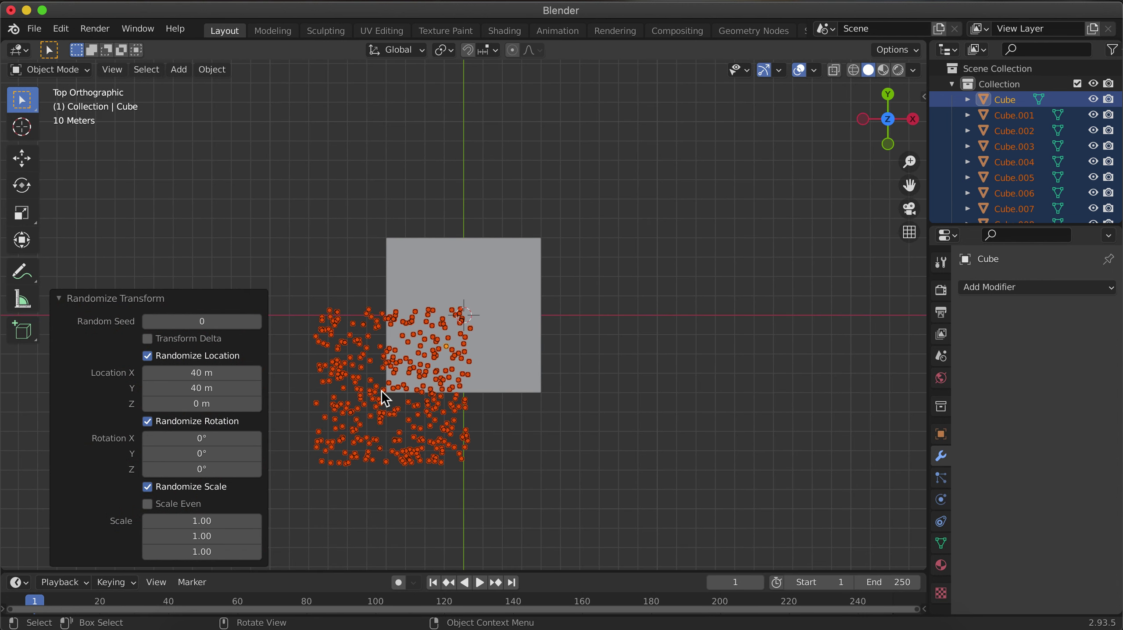
key("g")
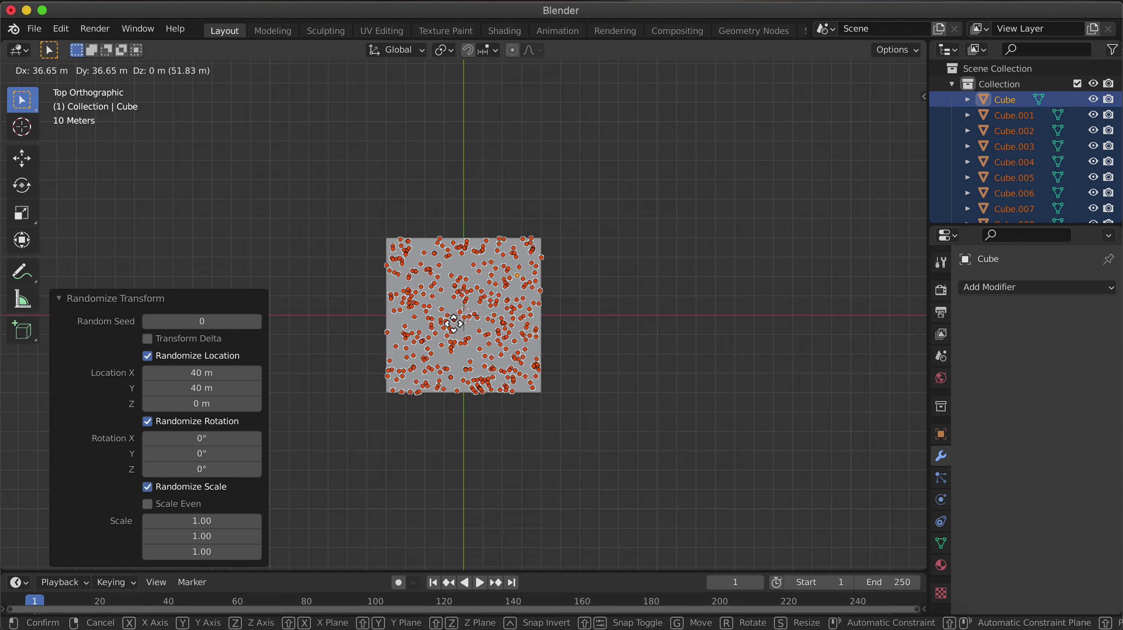
left_click(453, 322)
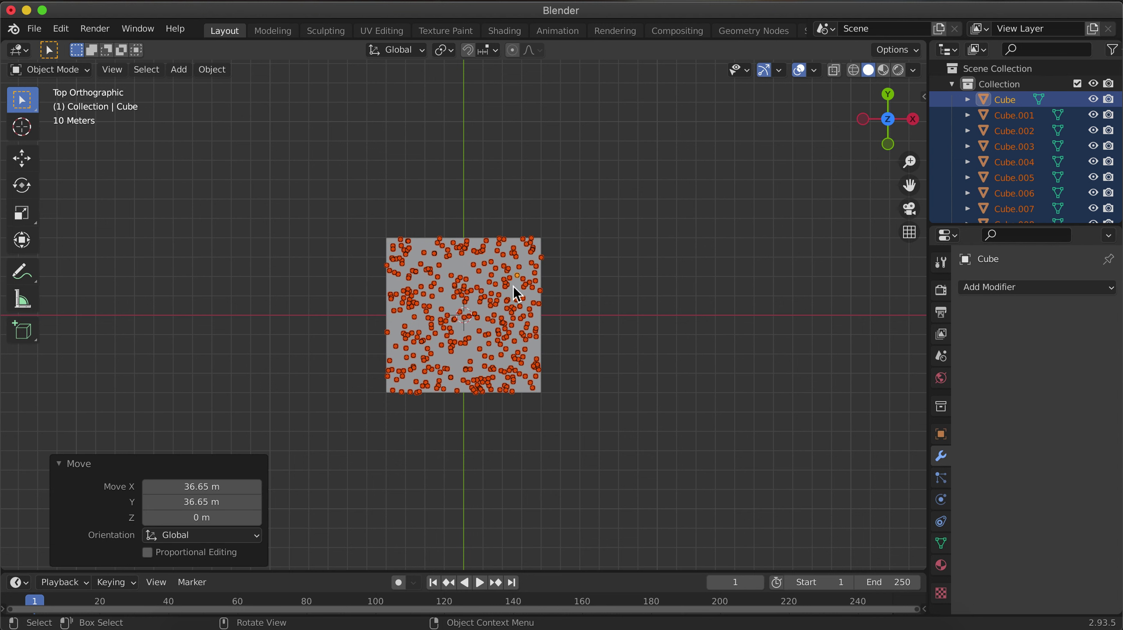
Step: Scale the plane by 1.2 so it covers all the cubes
scroll(513, 286, "up", 2)
scroll(513, 286, "up", 2)
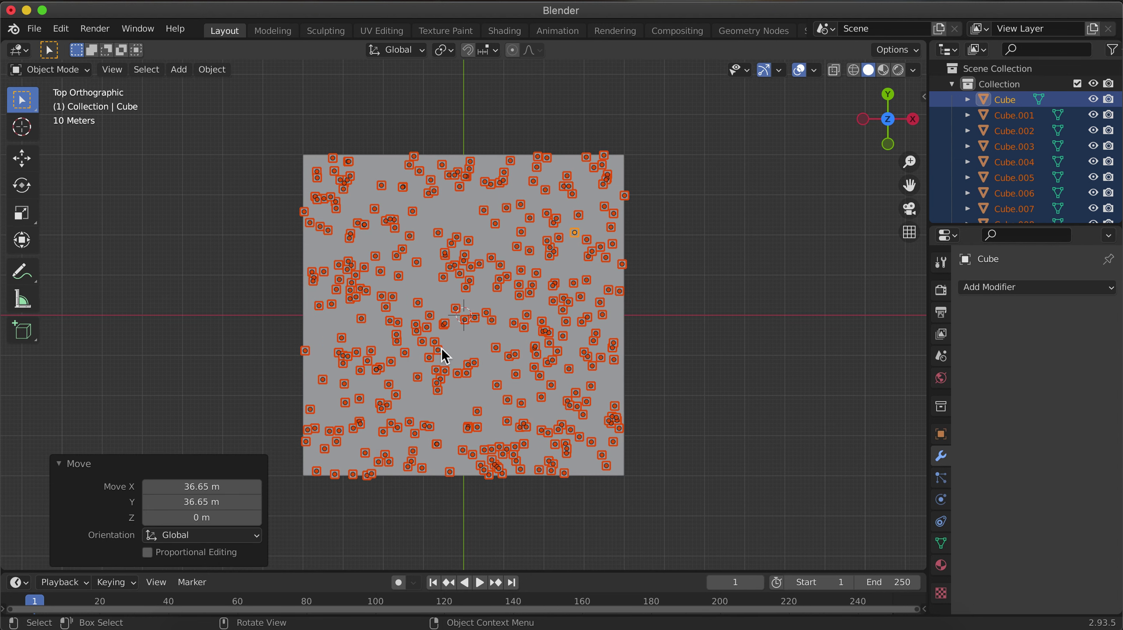
left_click(474, 343)
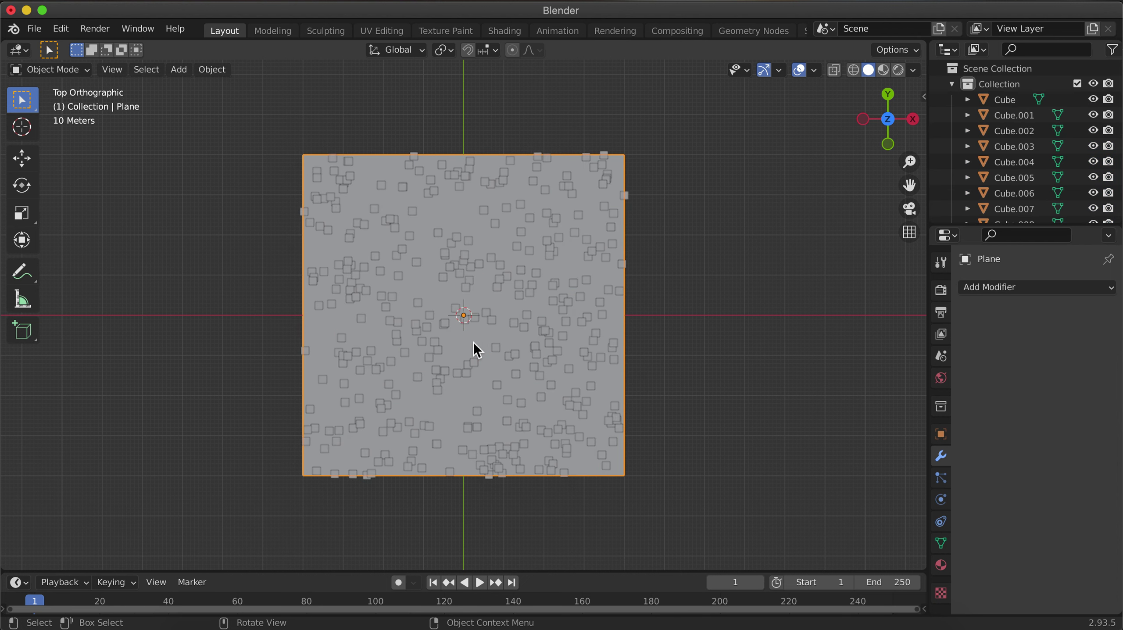
key("s")
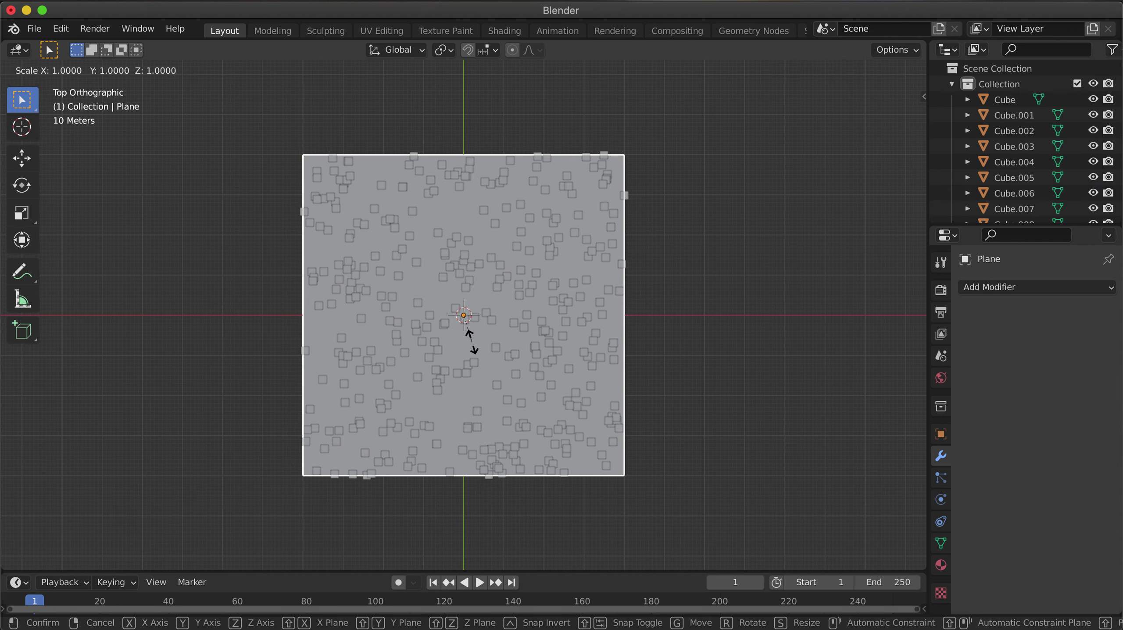
type("1.2")
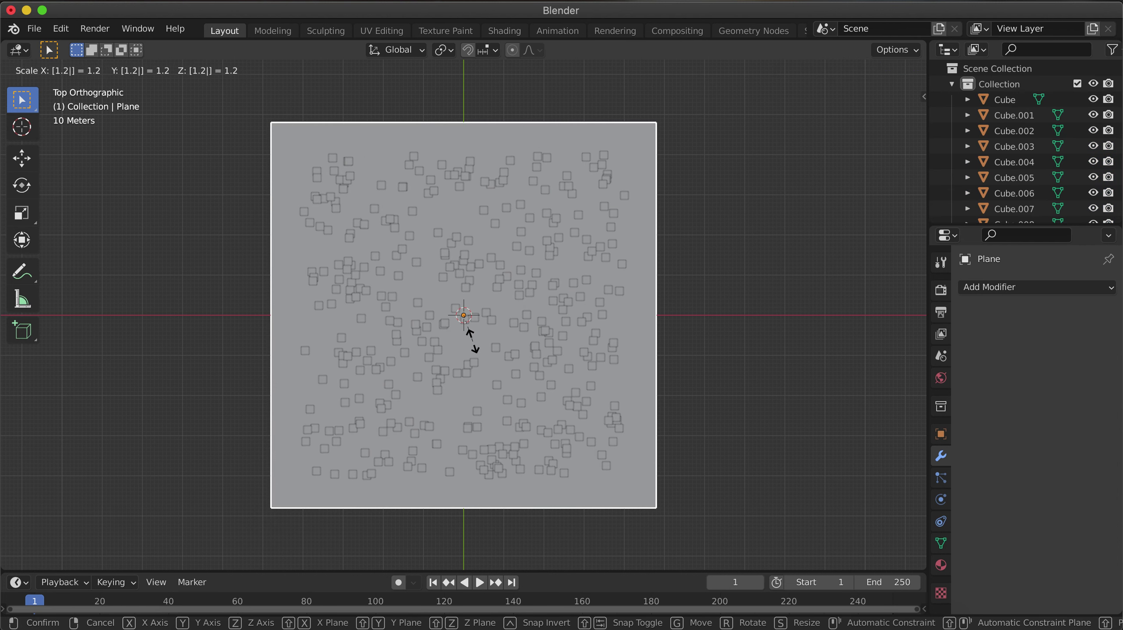
key("Return")
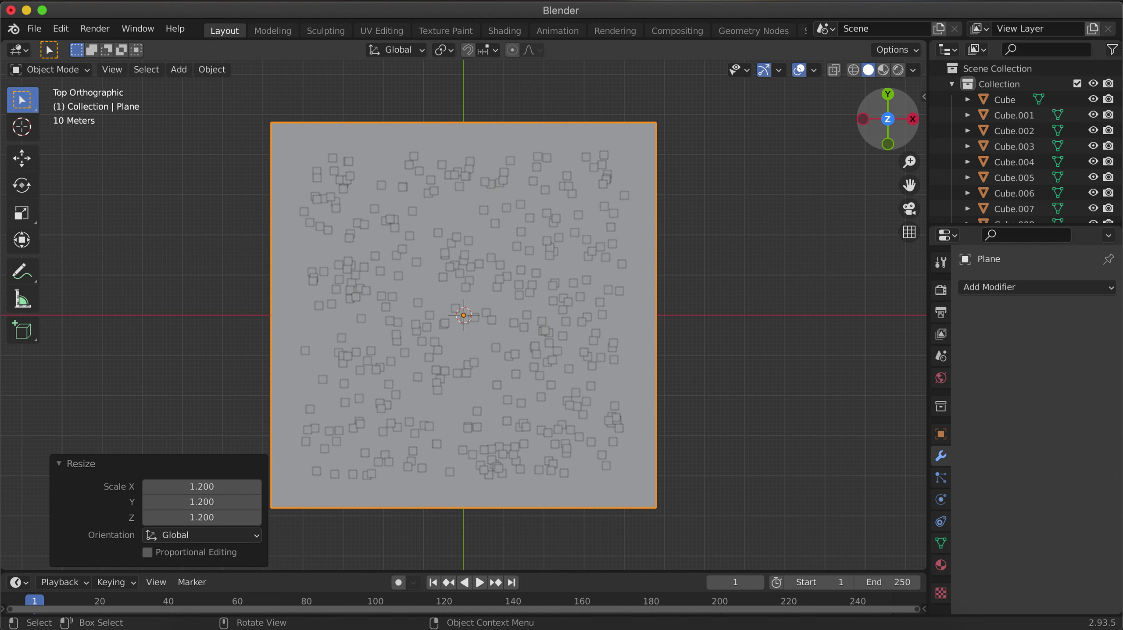
left_click_drag(888, 119, 812, 201)
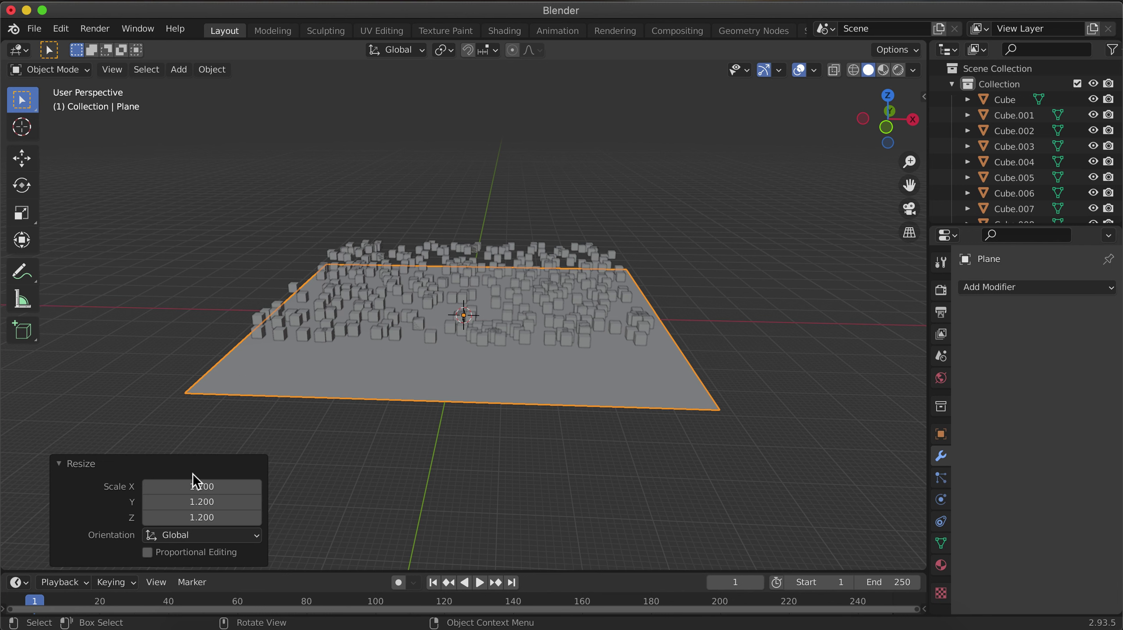
left_click(60, 464)
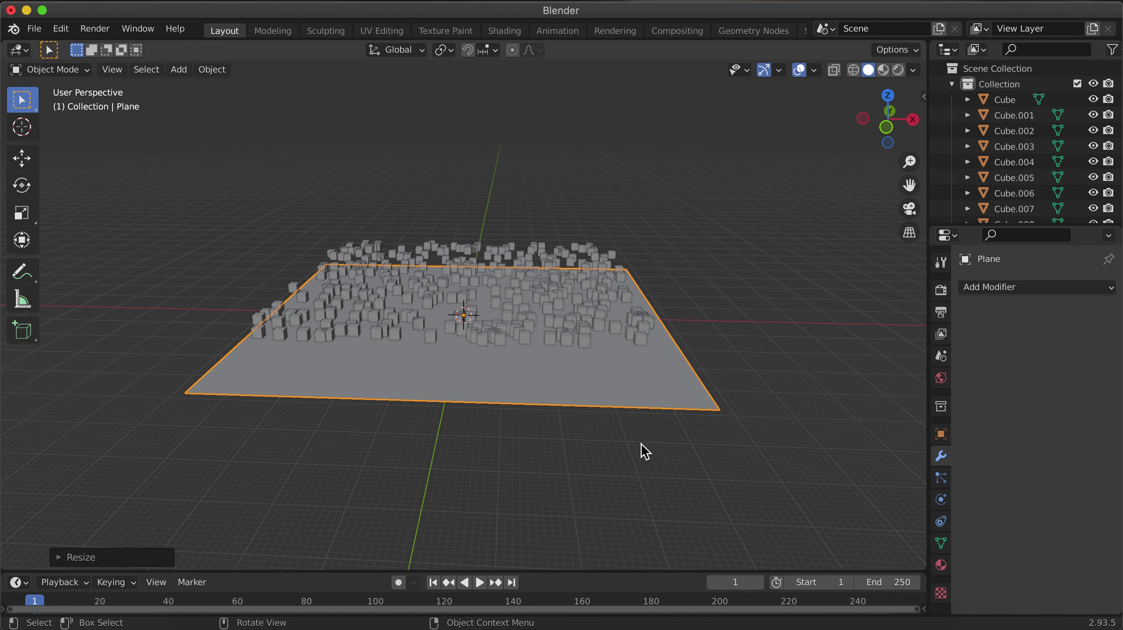
Step: Create a new material for the plane with a red base colour
scroll(626, 439, "up", 2)
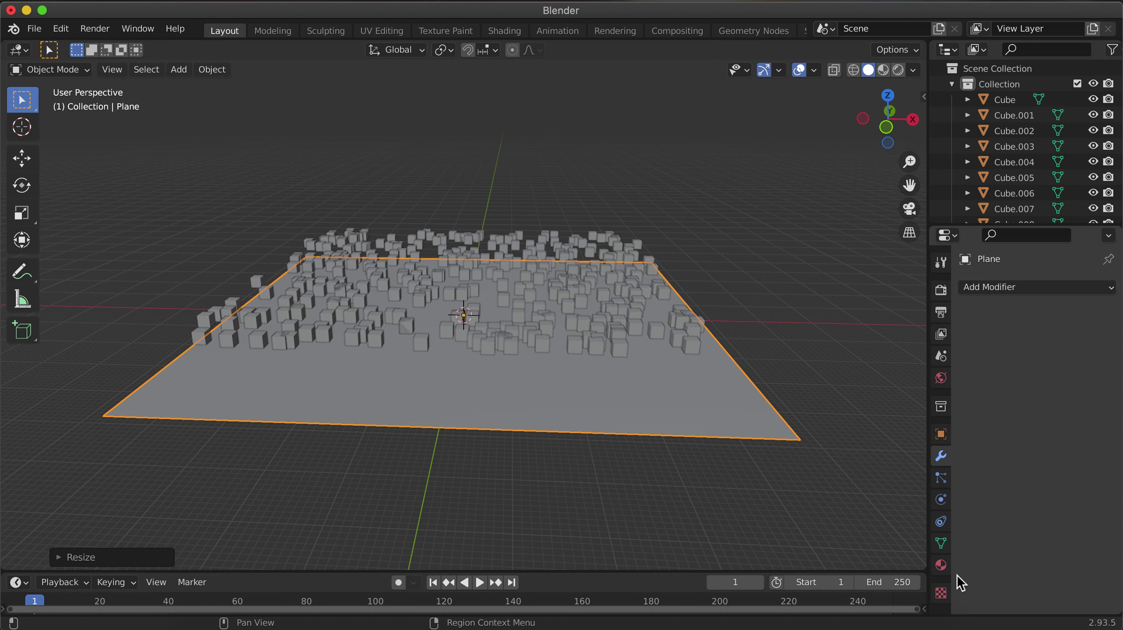
left_click(940, 566)
left_click(1024, 356)
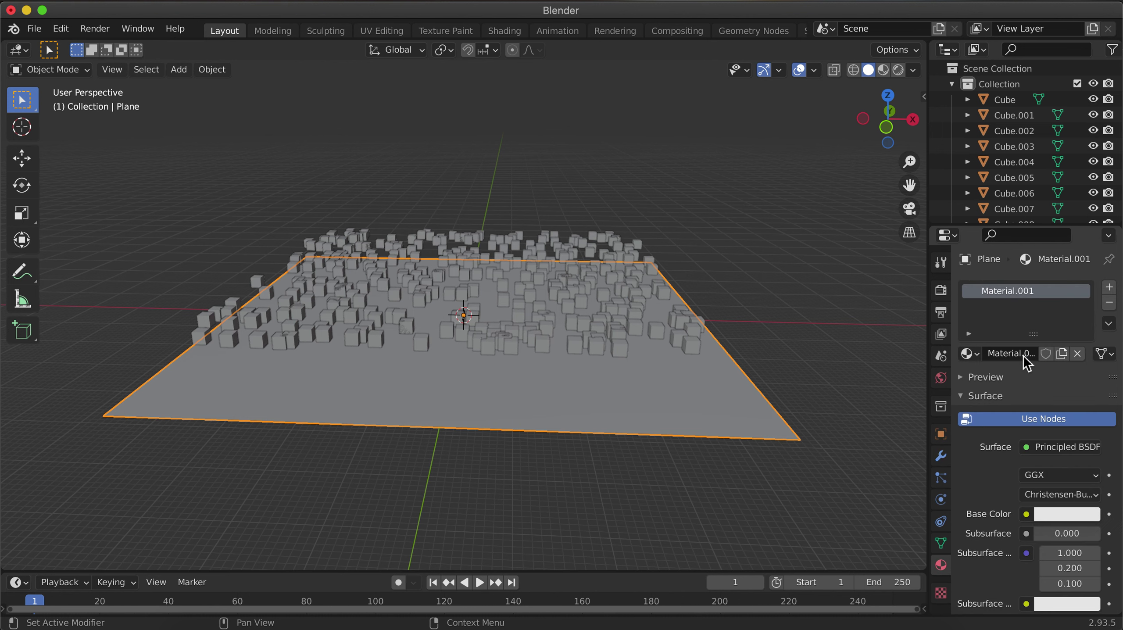
left_click(1052, 516)
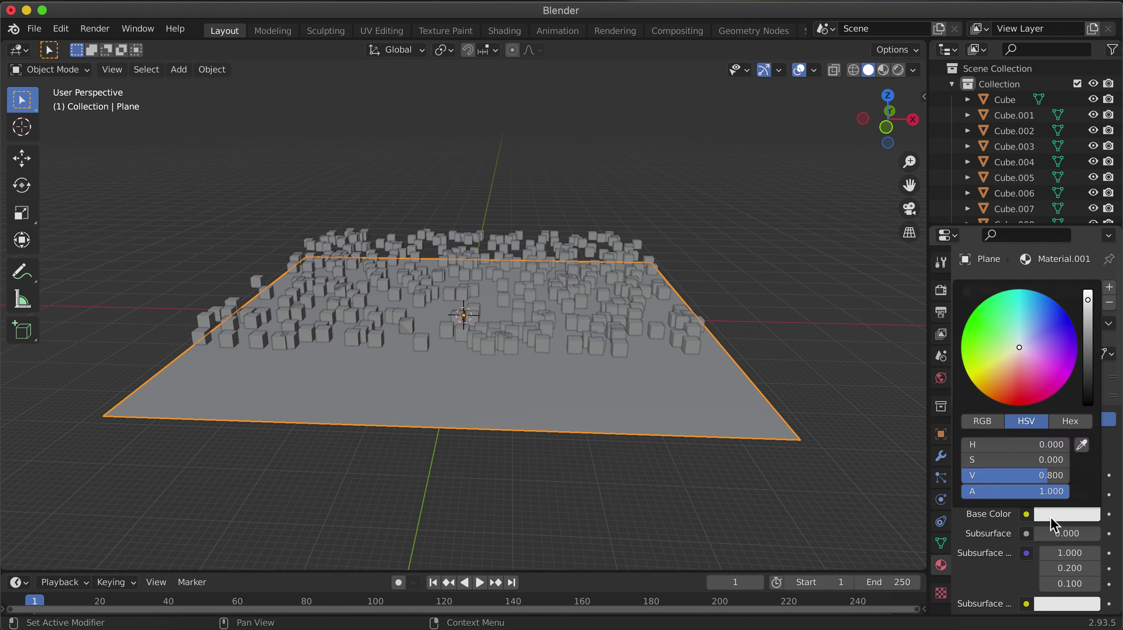
left_click(1019, 390)
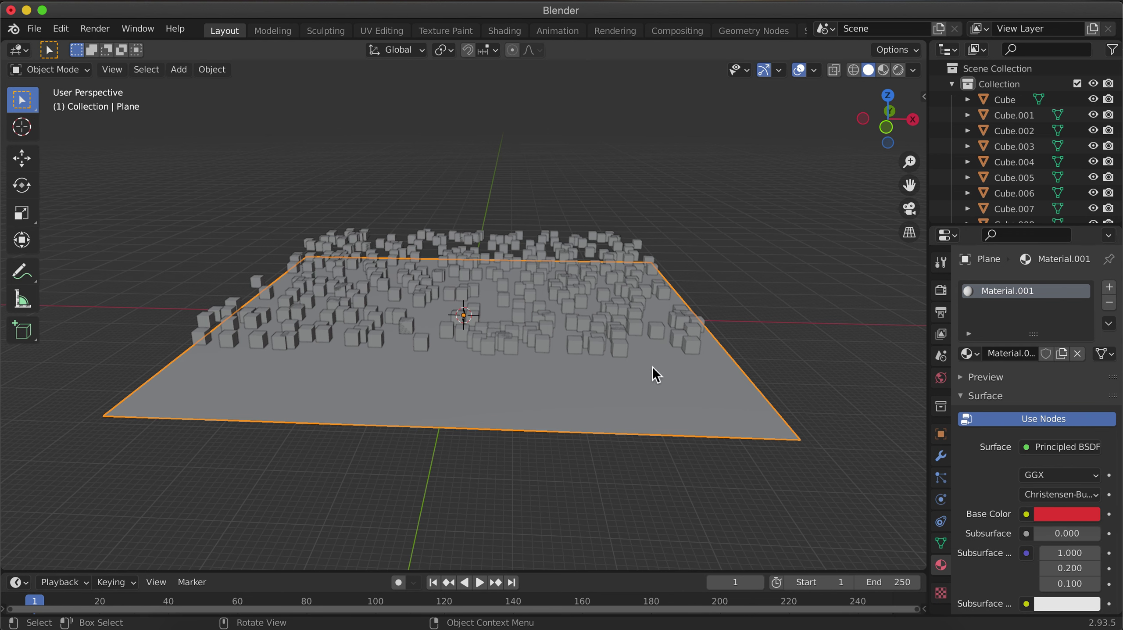
Step: Switch to Material Preview shading, orbit to a side view and enable X-ray display
left_click(882, 70)
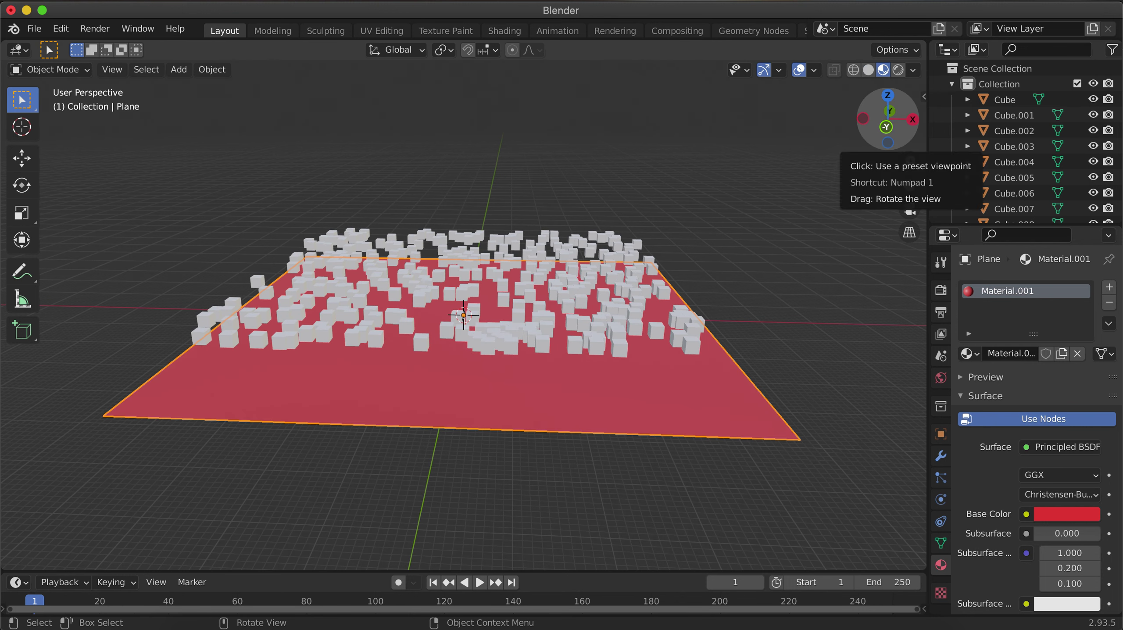
left_click_drag(888, 126, 566, 179)
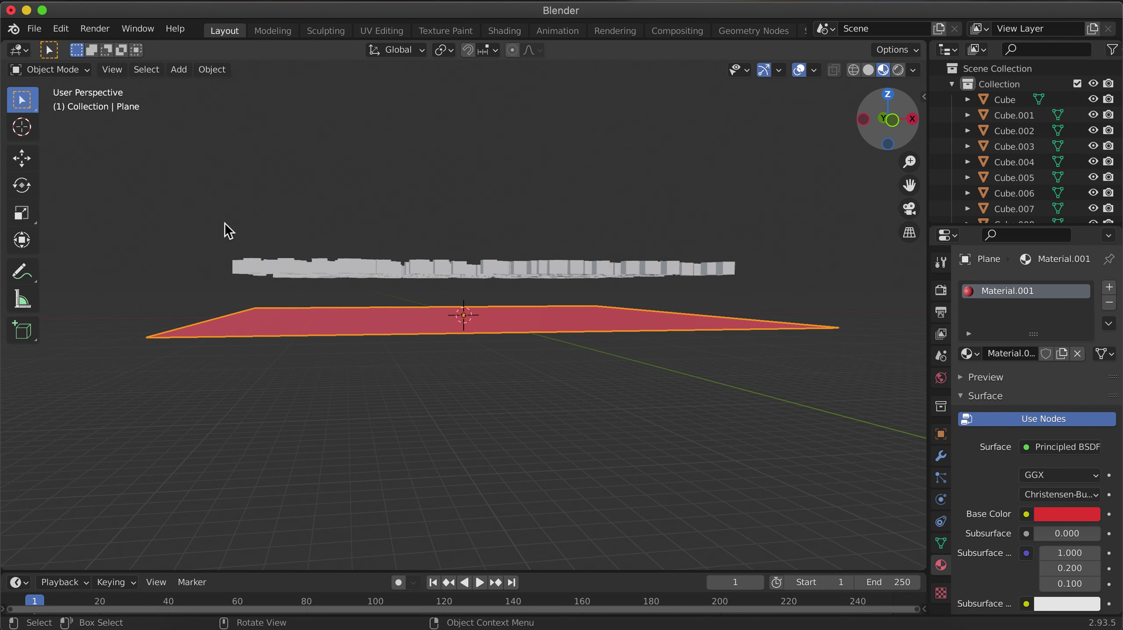
left_click(834, 71)
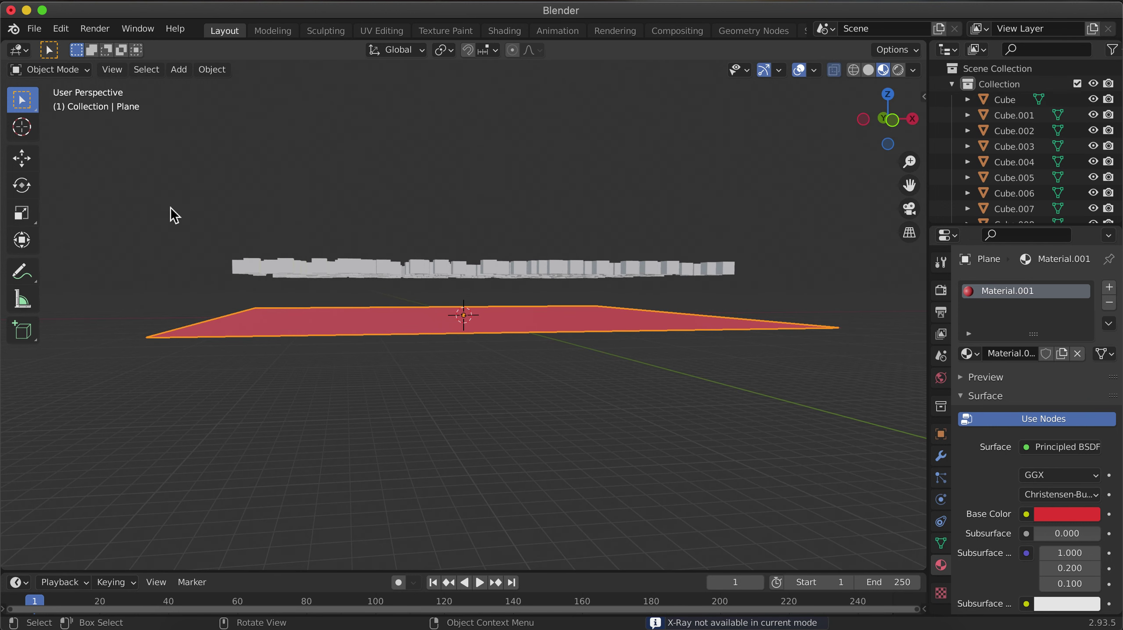
Step: Box-select all the cubes, add Active rigid bodies to them, then select the plane
left_click_drag(168, 209, 799, 287)
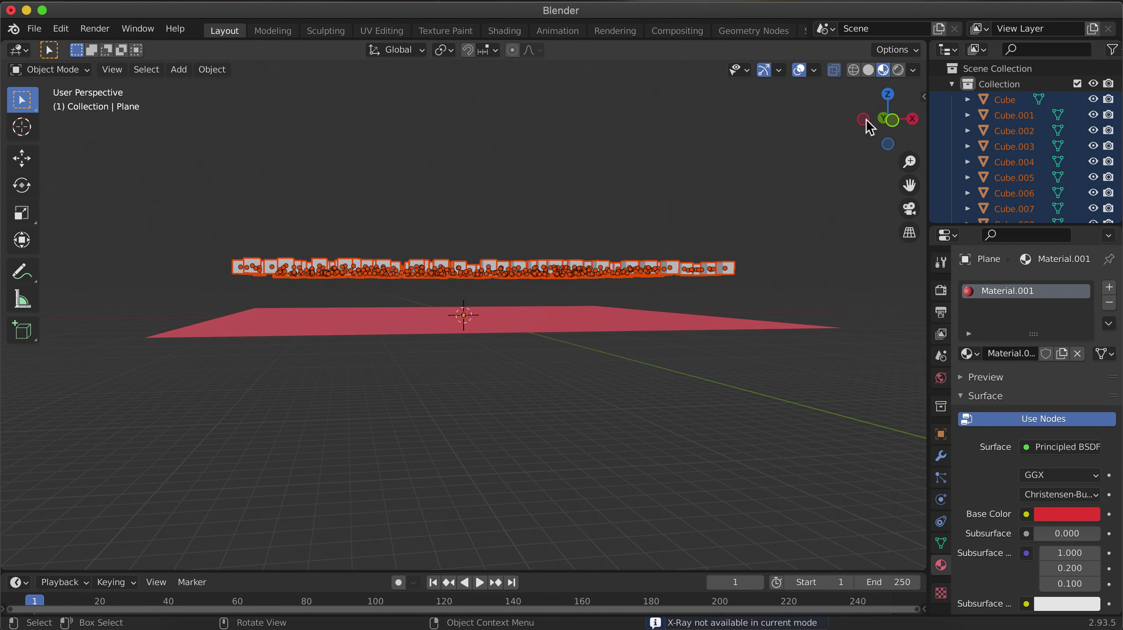
left_click_drag(880, 121, 867, 170)
left_click(213, 69)
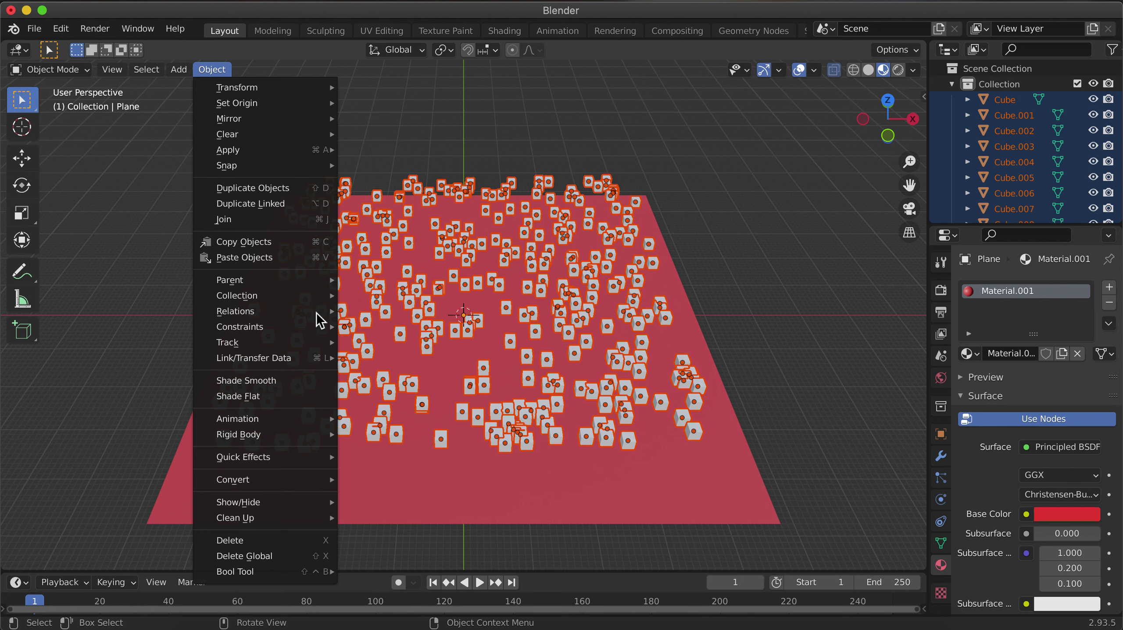
mouse_move(325, 345)
mouse_move(312, 438)
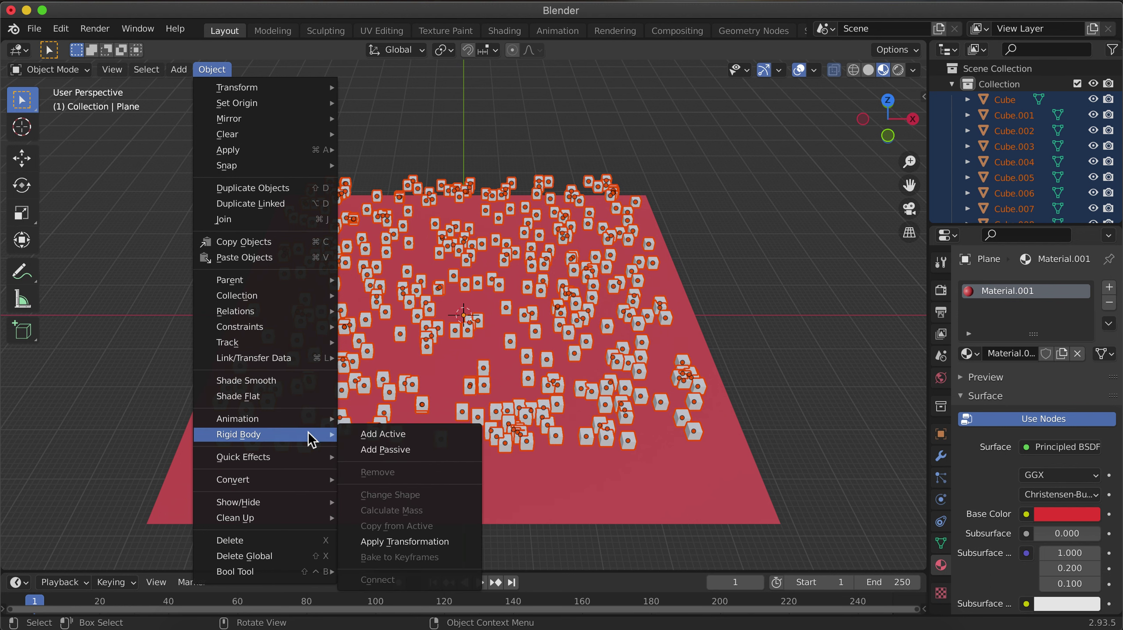
left_click(369, 436)
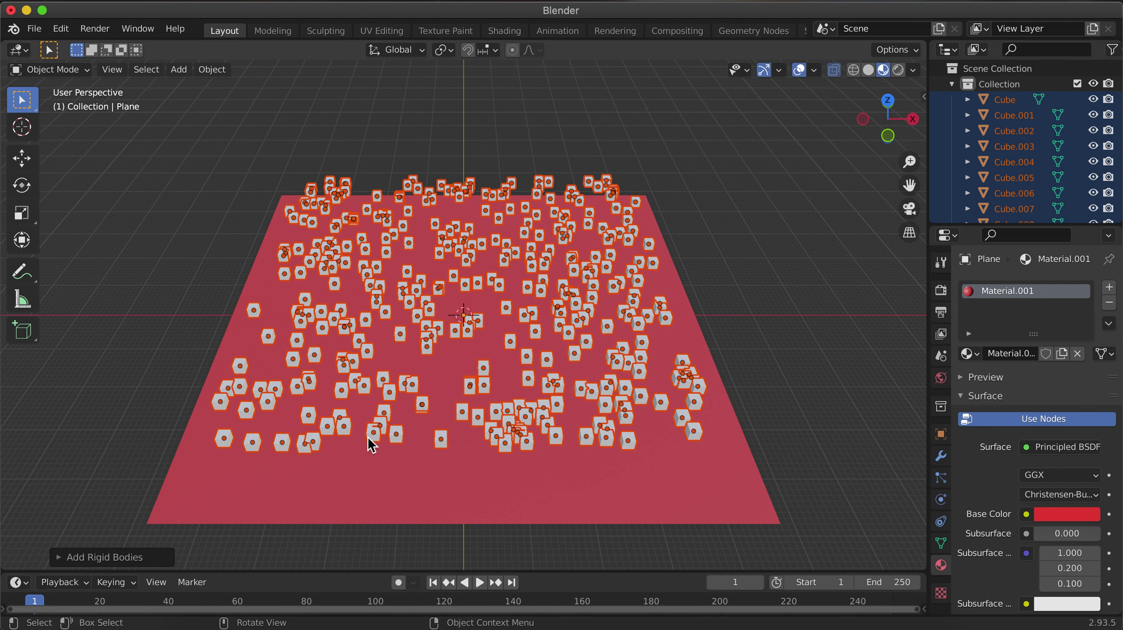
left_click_drag(892, 135, 785, 261)
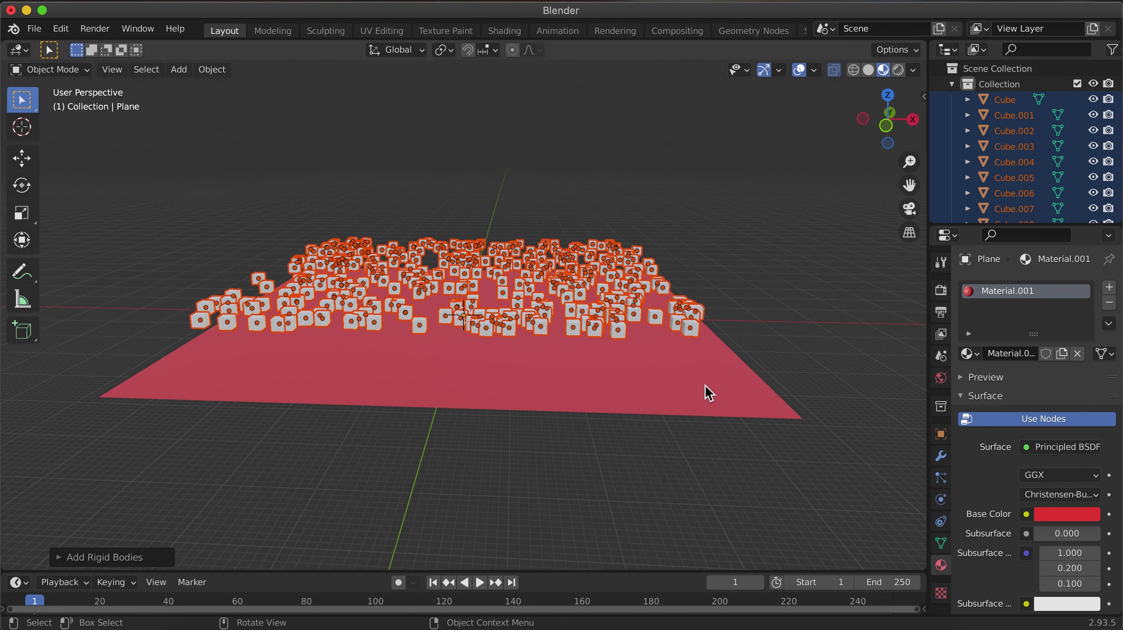
left_click(705, 385)
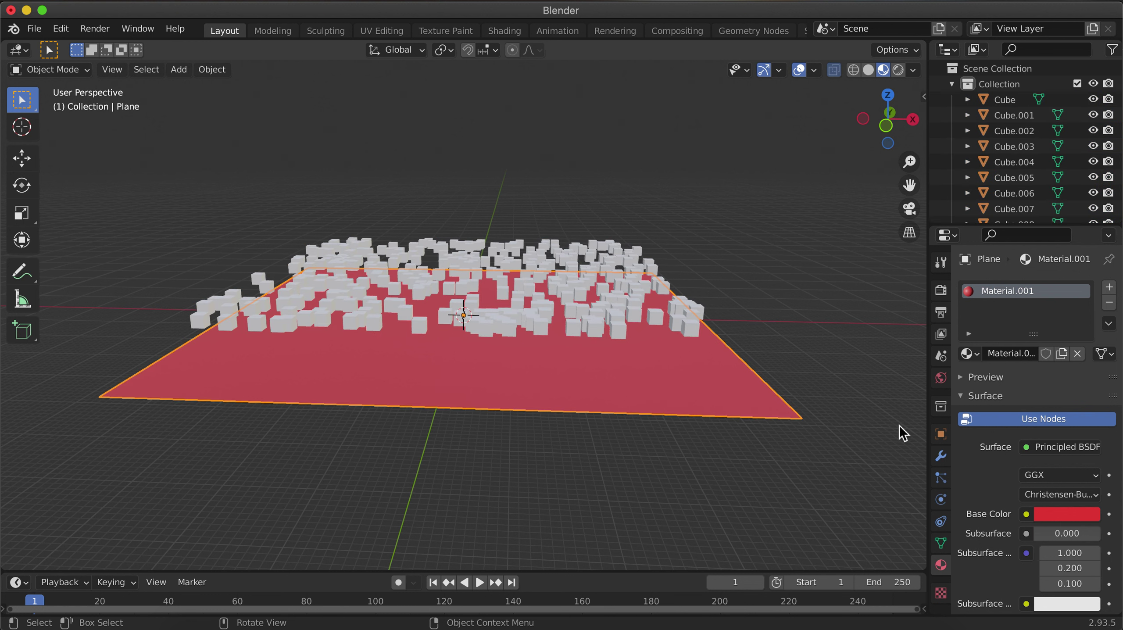
Step: Remove and re-add rigid body physics on a cube at the plane's edge
left_click(697, 332)
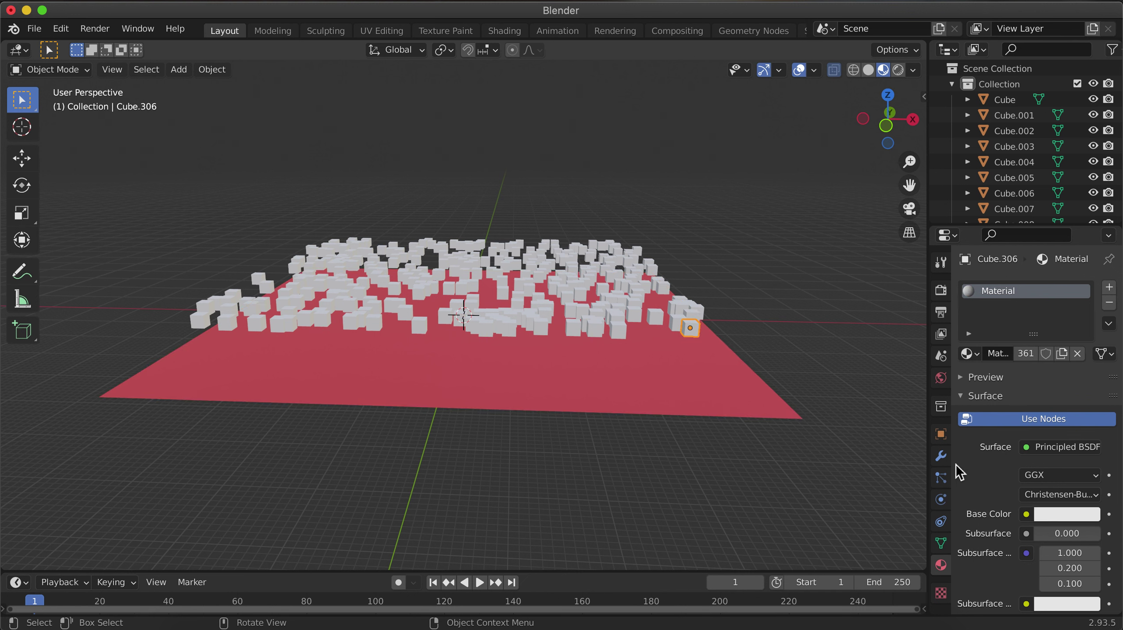
left_click(941, 498)
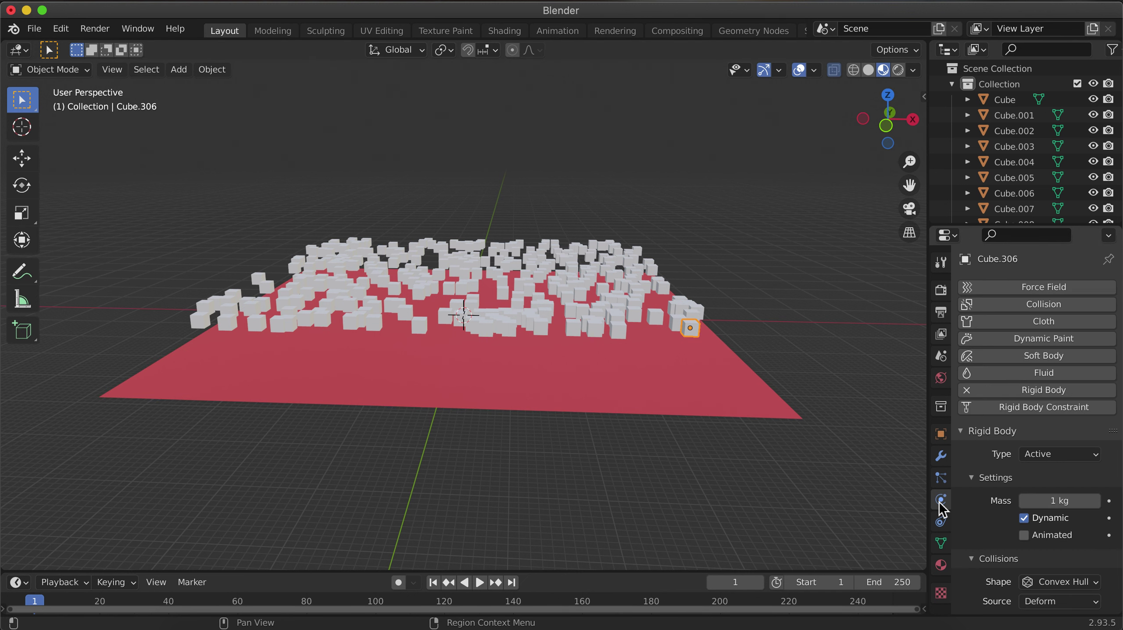
left_click(1008, 392)
left_click(1004, 390)
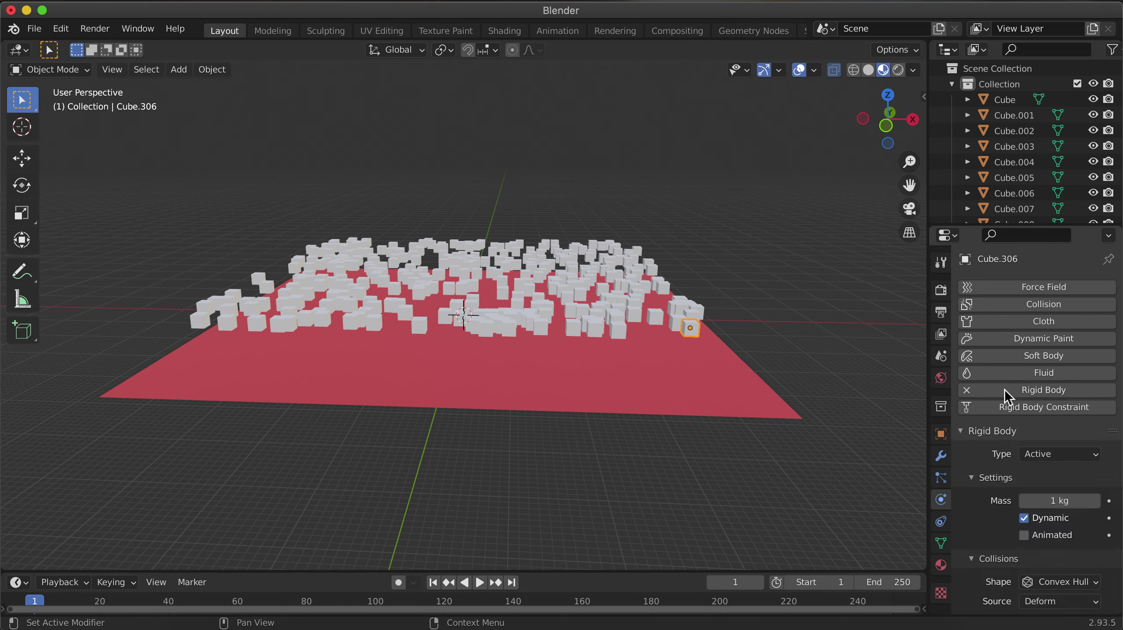
left_click(622, 329)
Step: Give the plane a Passive rigid body and play the animation
left_click(611, 378)
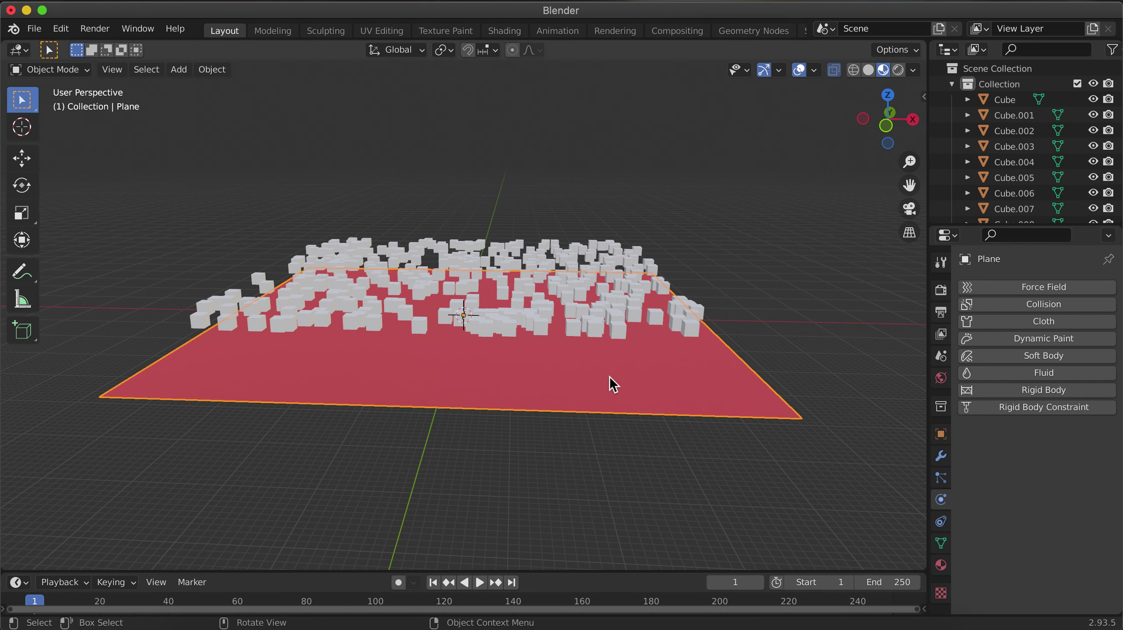
left_click(1082, 389)
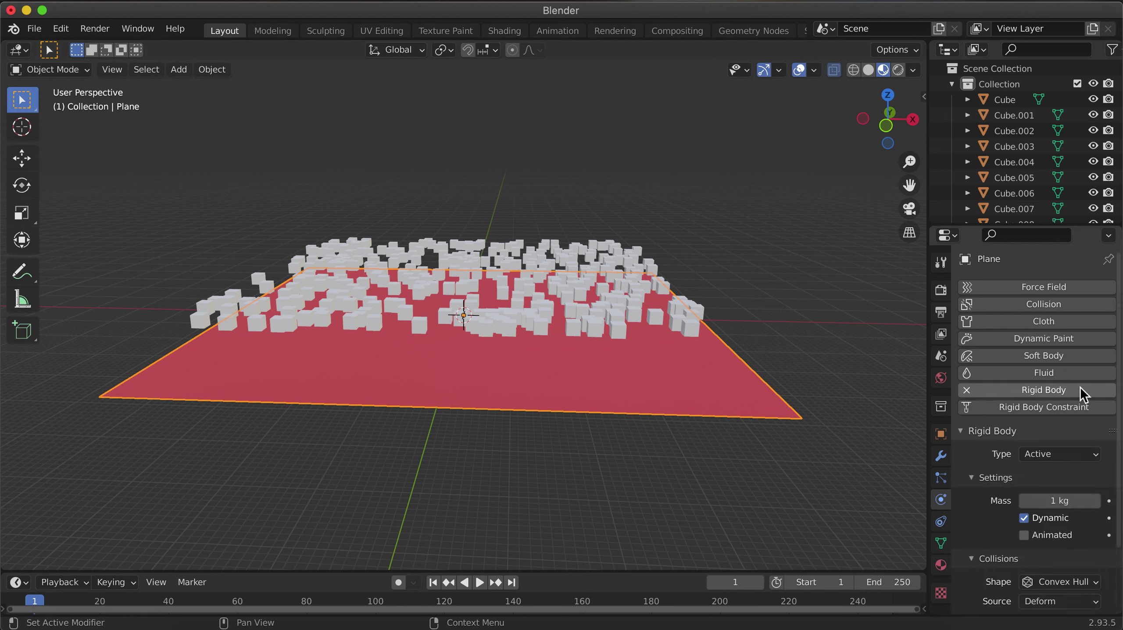
left_click(1028, 454)
left_click(1037, 488)
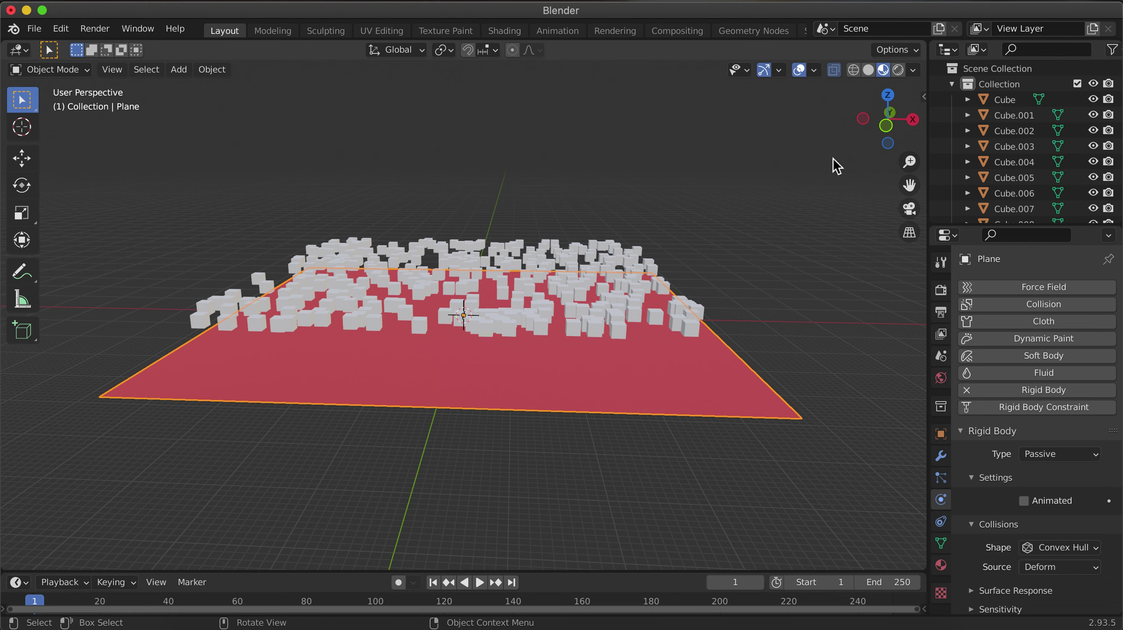
key("space")
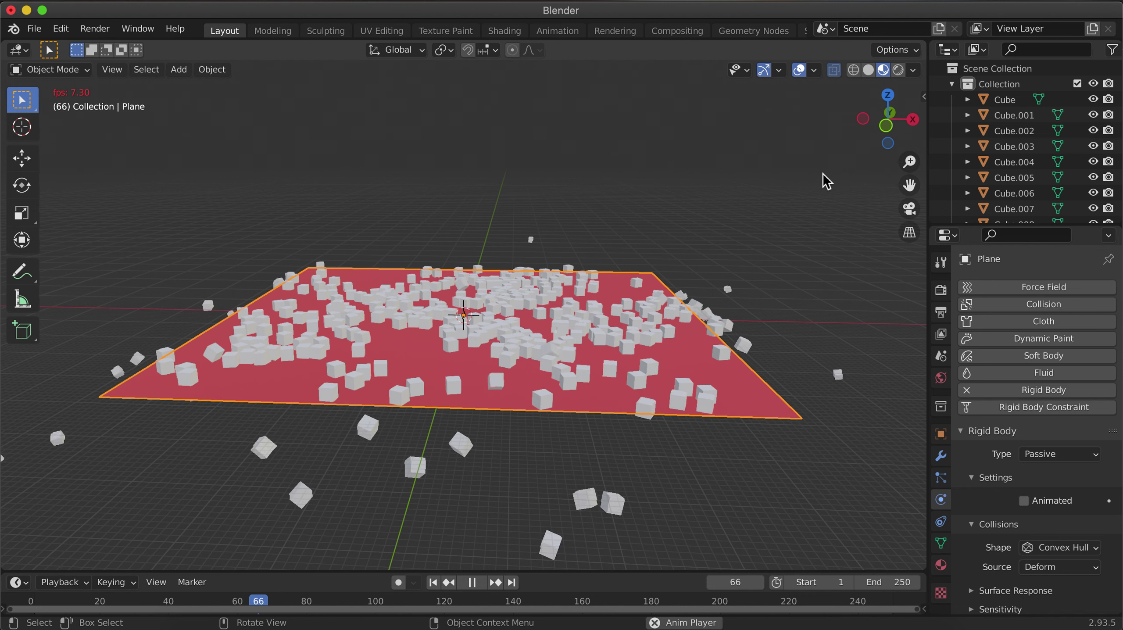
Step: Replay the fall from the start, stop at frame 92, then select a cube
mouse_move(887, 127)
left_mouse_down()
mouse_move(887, 141)
mouse_move(885, 125)
left_mouse_up()
key("space")
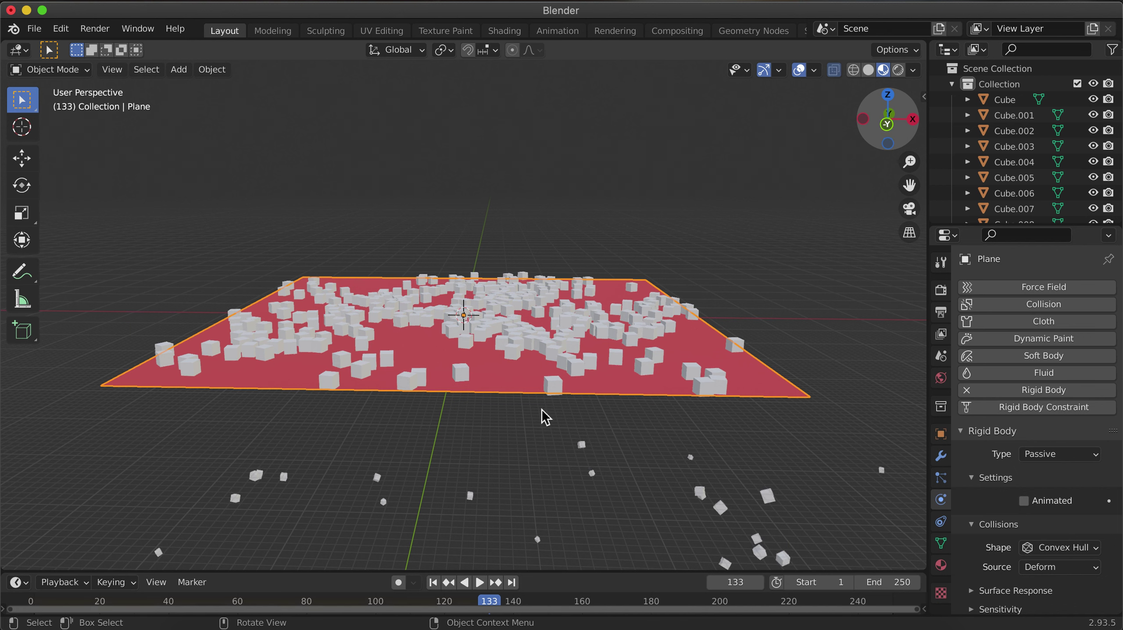
left_click_drag(66, 604, 50, 604)
key("space")
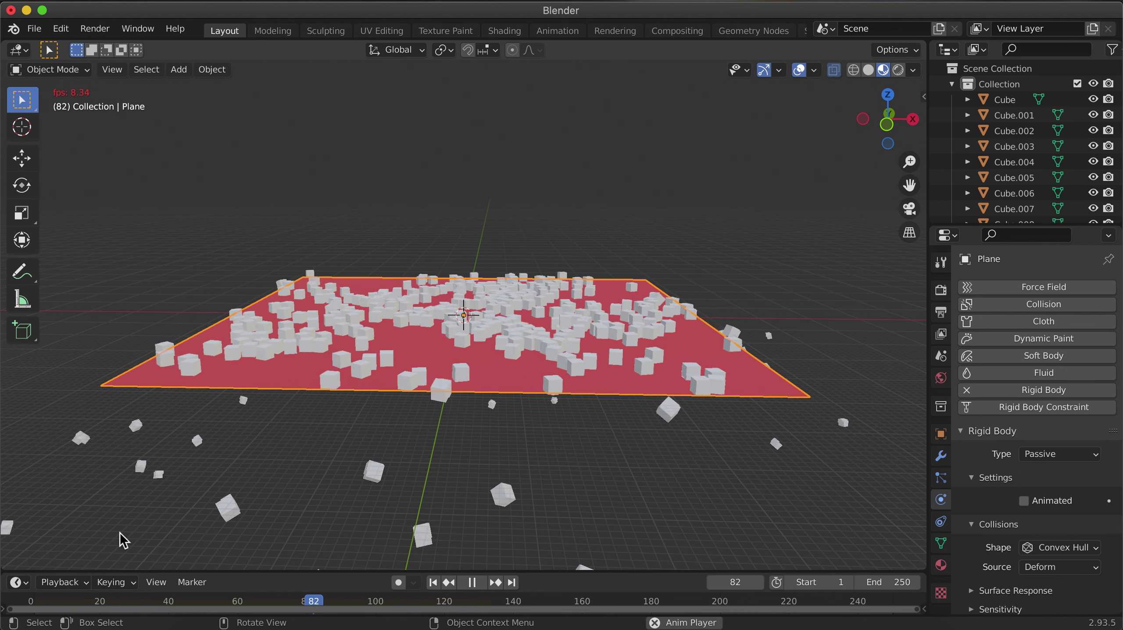
key("space")
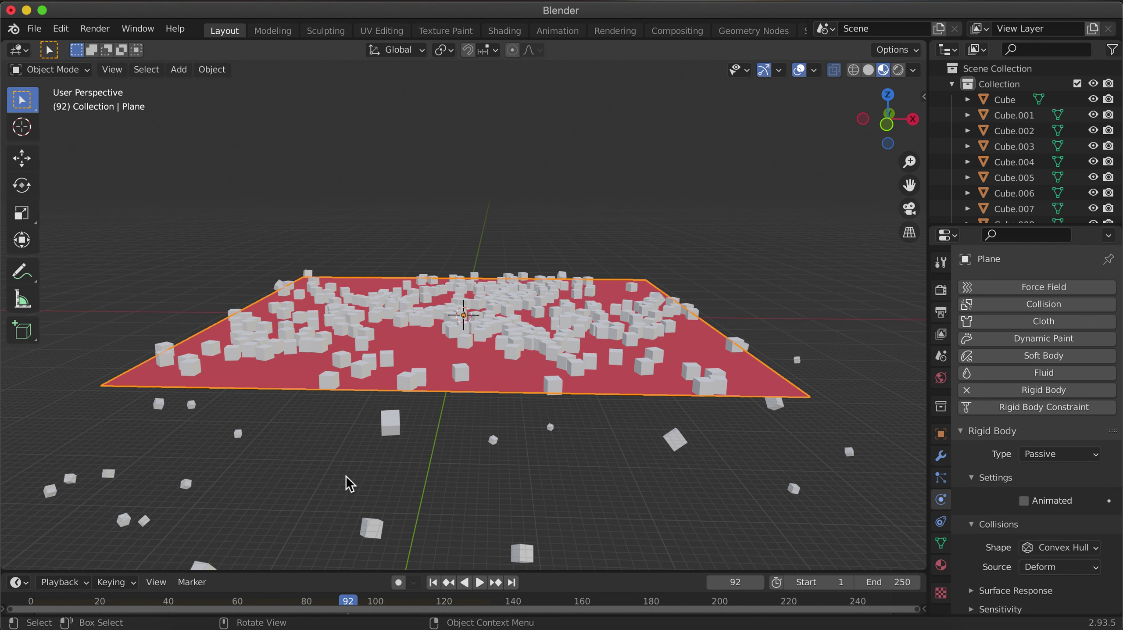
left_click(390, 426)
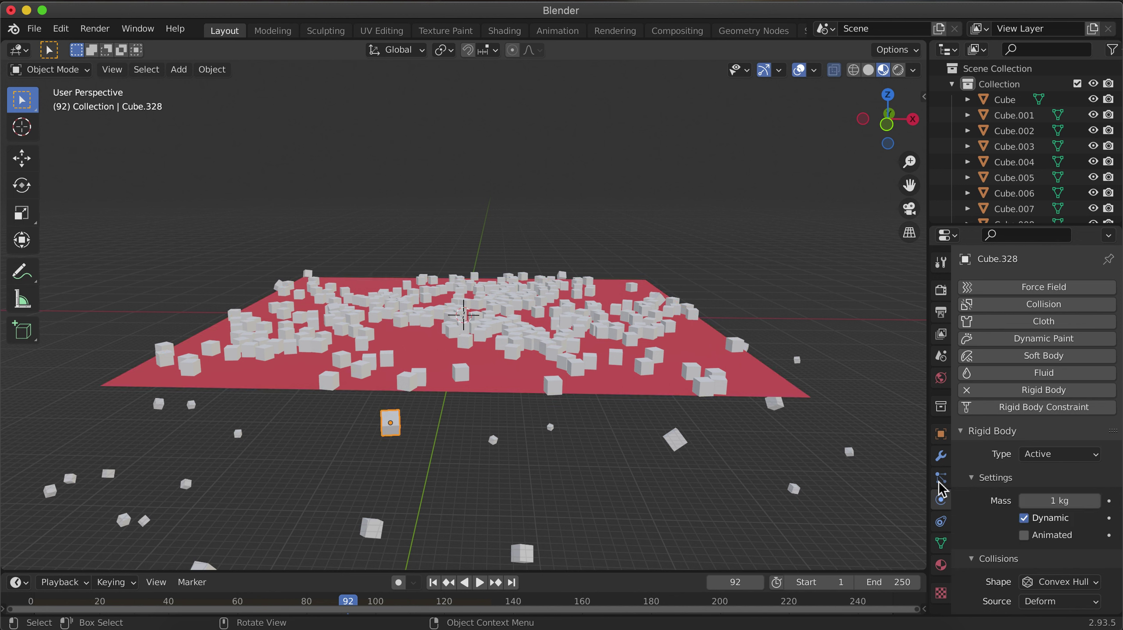
Step: Change the shared cube material's base colour to dark blue, then select the plane
left_click(941, 565)
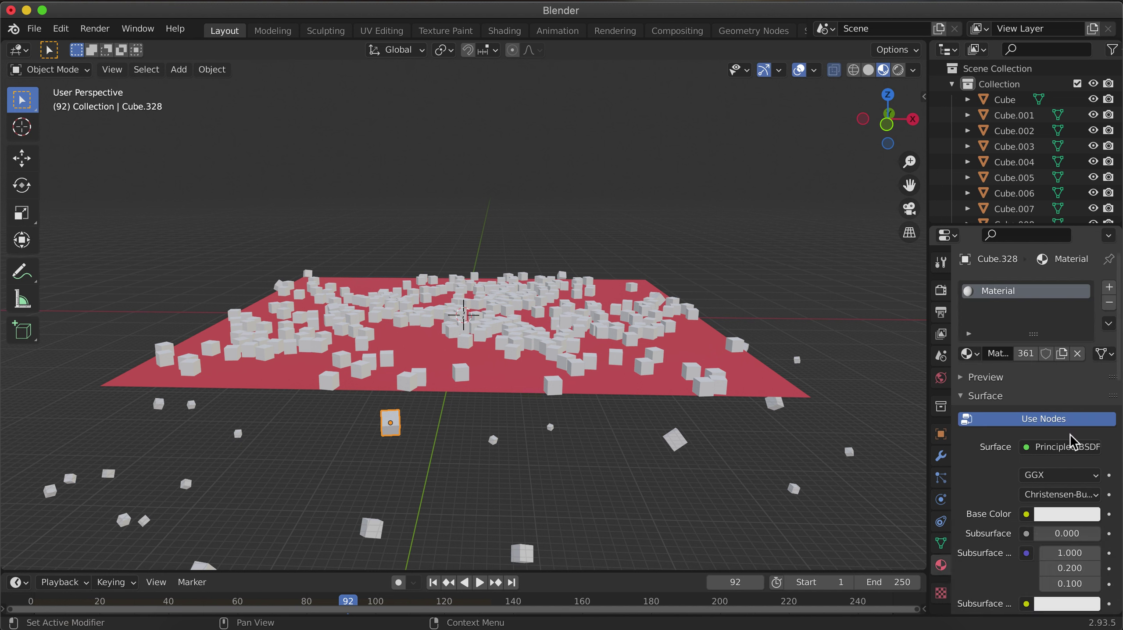
left_click(1063, 517)
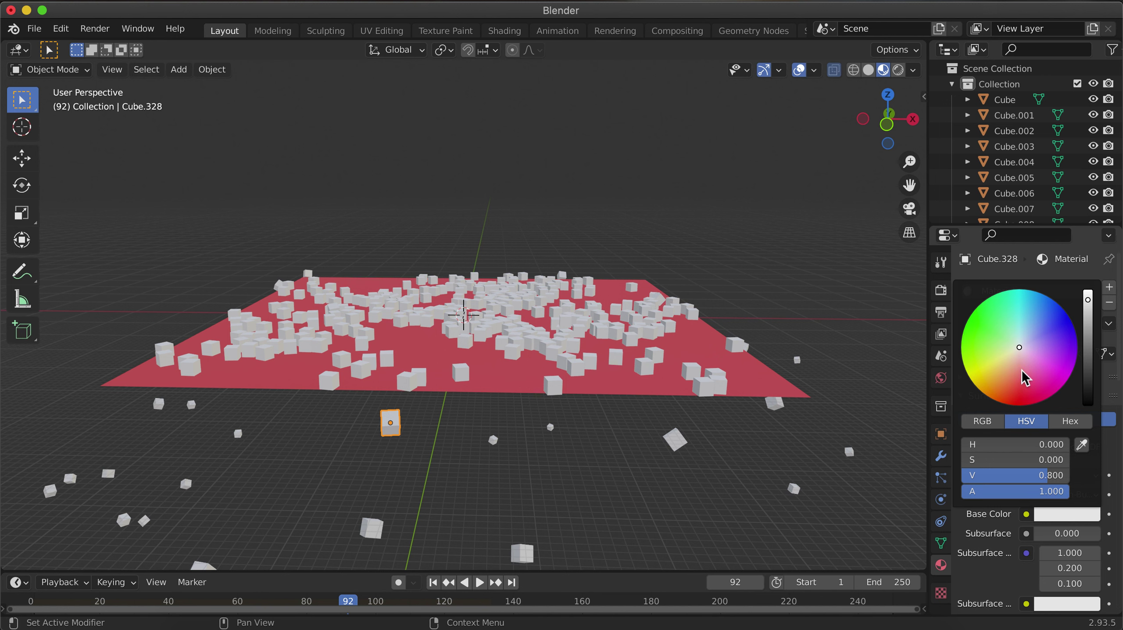
left_click(1043, 322)
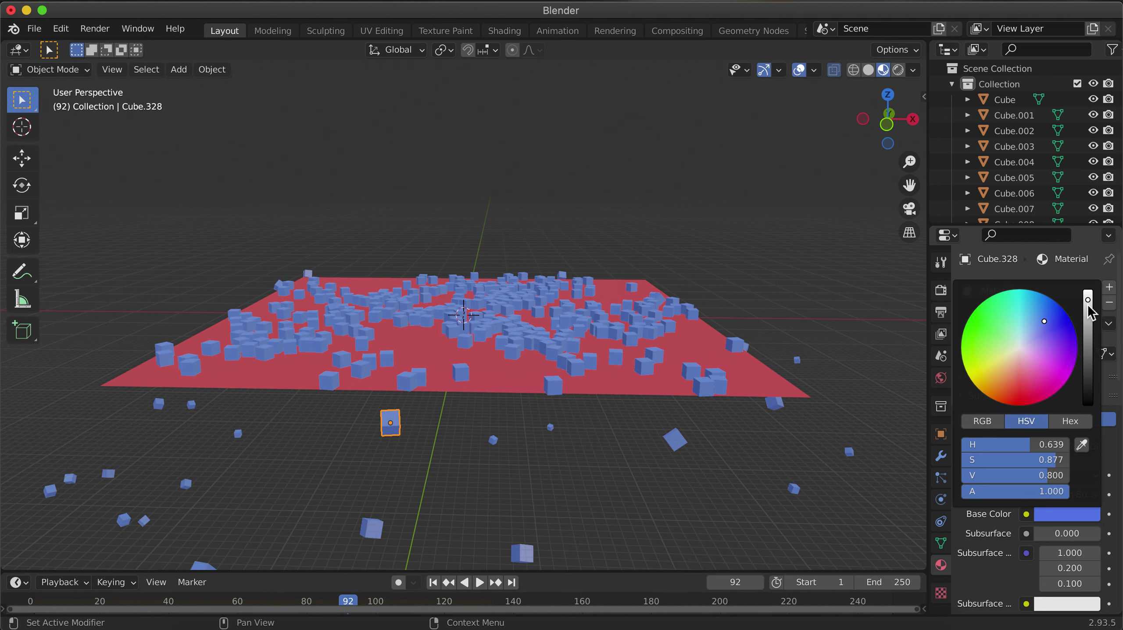
left_click_drag(1088, 300, 1088, 337)
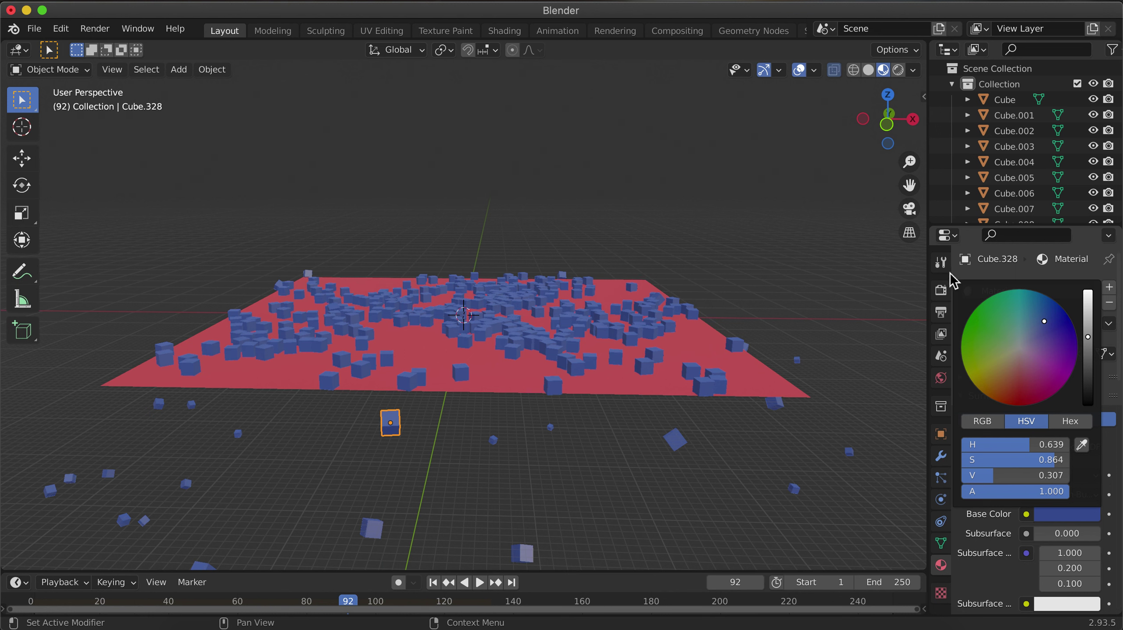
left_click(785, 369)
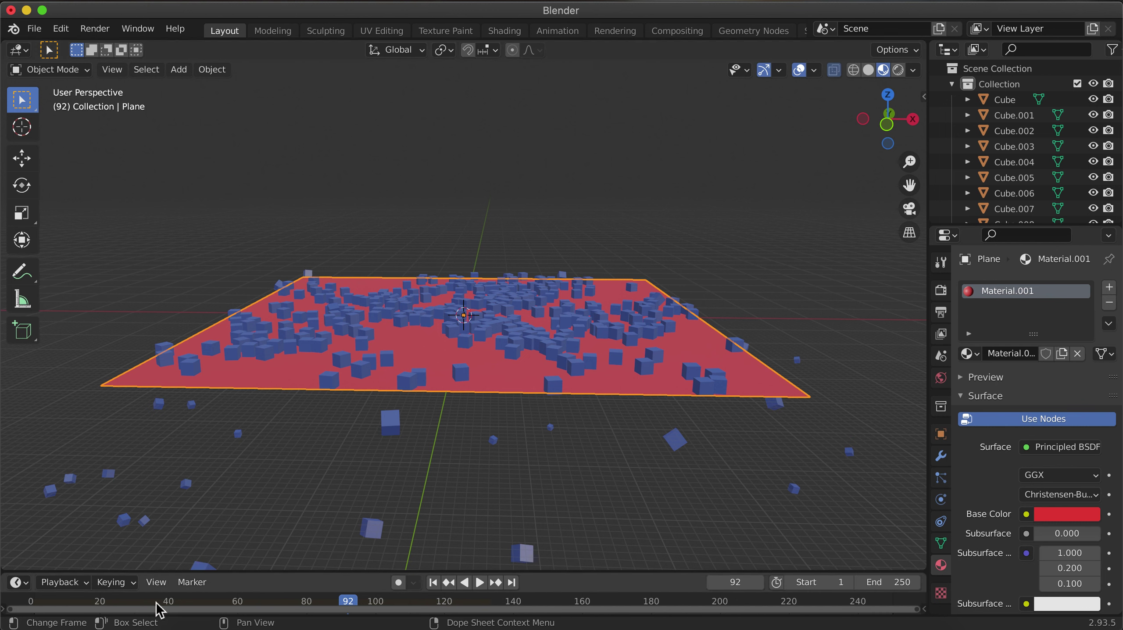
Step: Rewind to frame 0, play briefly and box-select all the cubes above the plane
left_click_drag(349, 610, 30, 605)
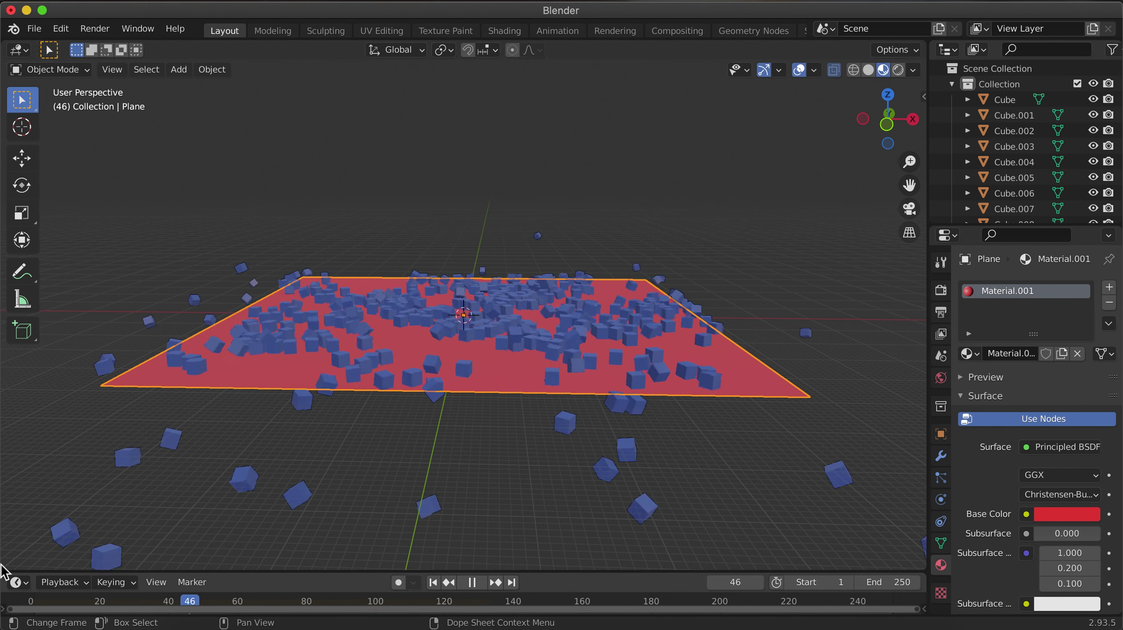
key("space")
key("space")
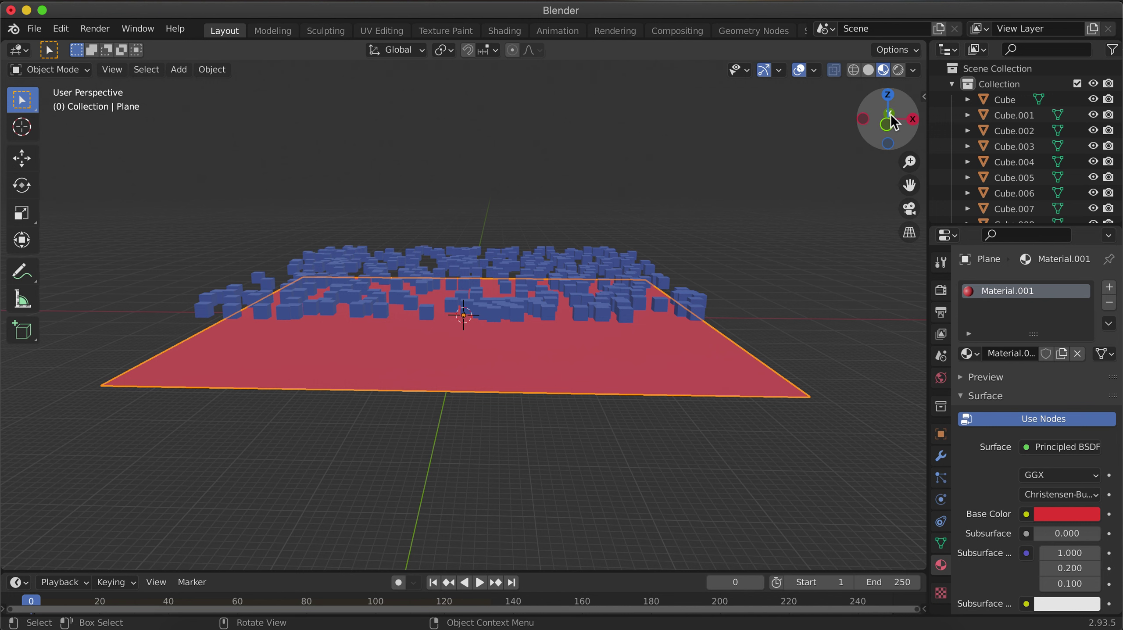
mouse_move(887, 124)
left_mouse_down()
mouse_move(888, 185)
mouse_move(889, 112)
left_mouse_up()
left_click_drag(161, 174, 781, 279)
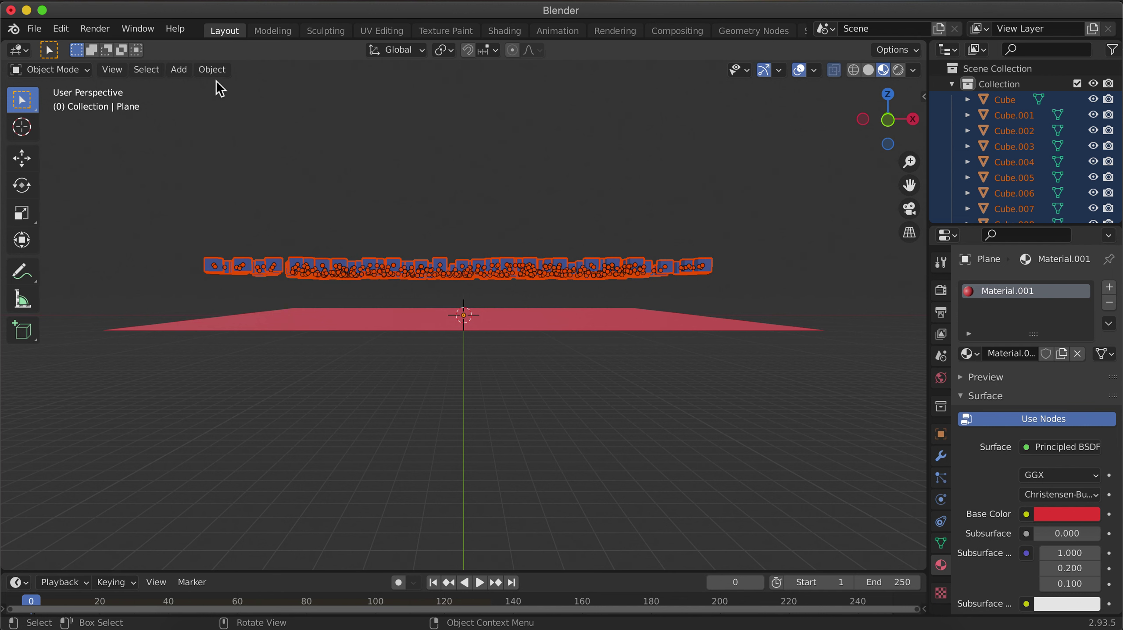
Step: Apply Randomize Transform to the cubes with 0 m Location X and Y spread
left_click(213, 71)
mouse_move(221, 87)
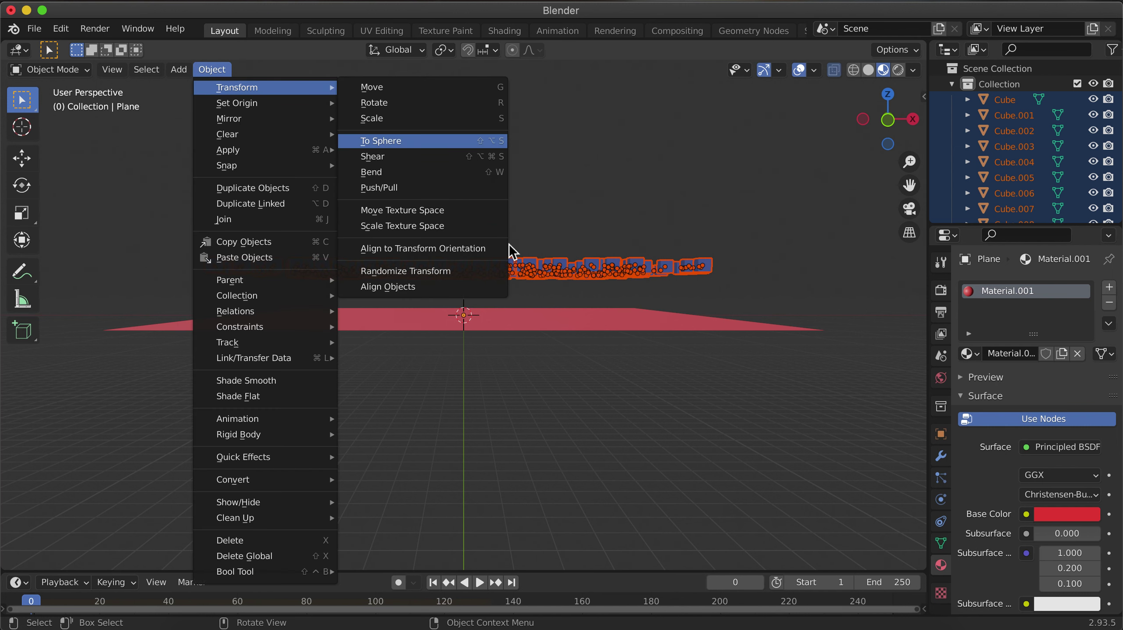
left_click(434, 273)
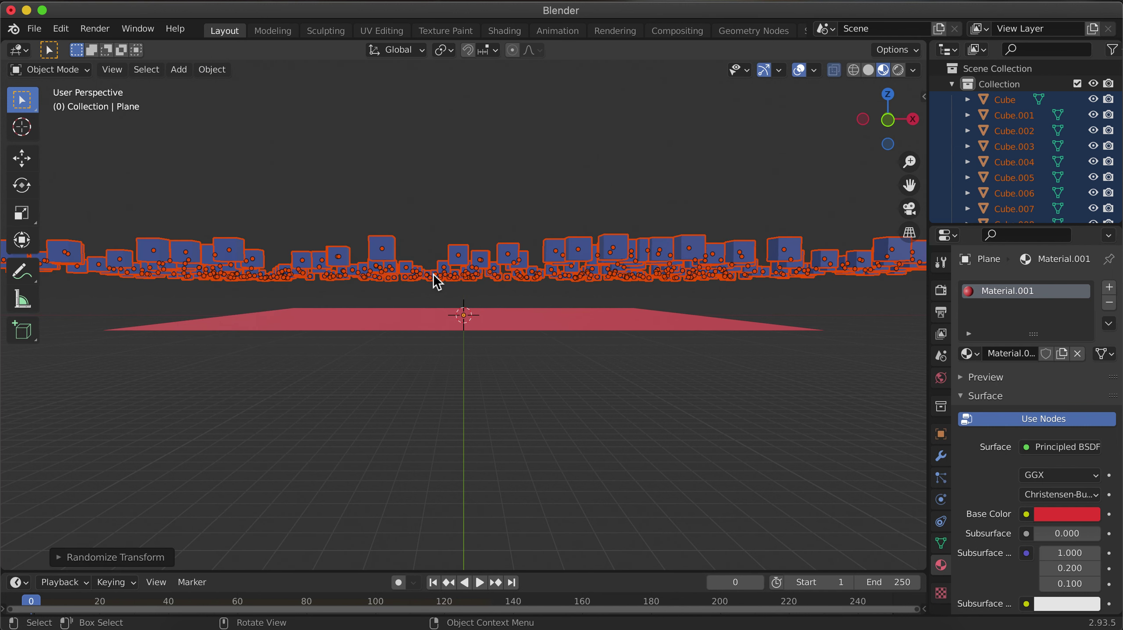
left_click(73, 558)
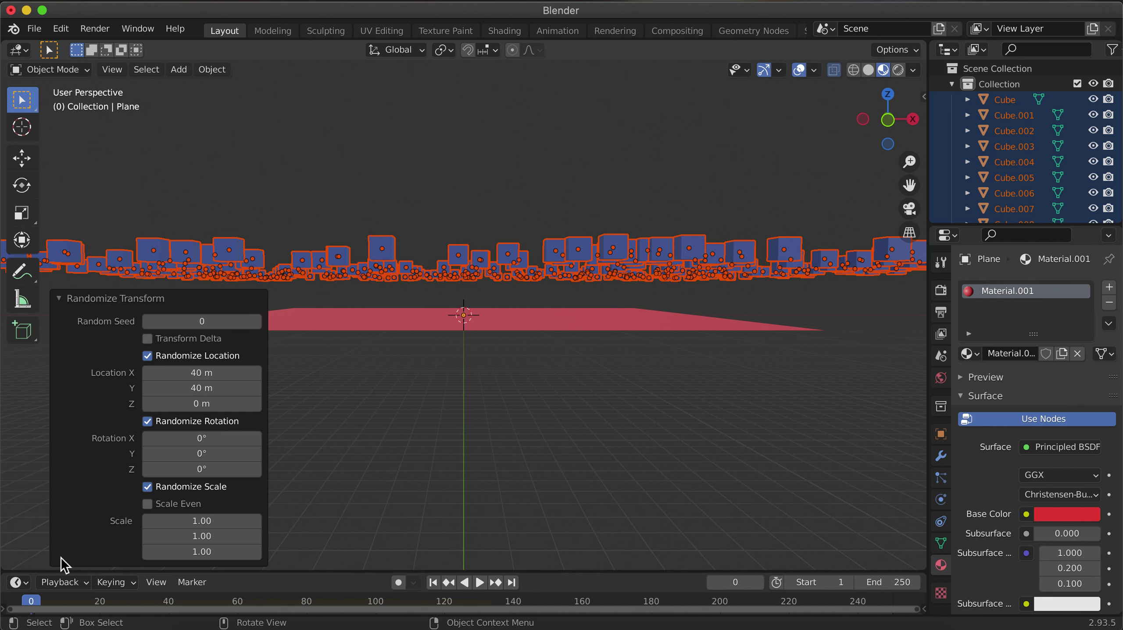
left_click(211, 374)
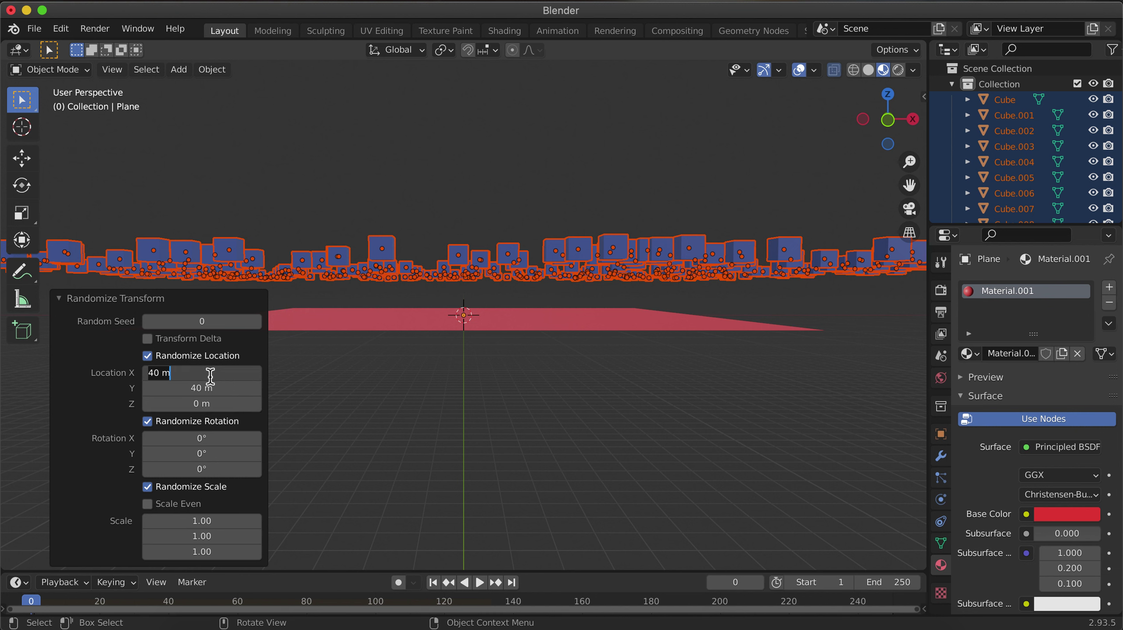
type("0")
key("Return")
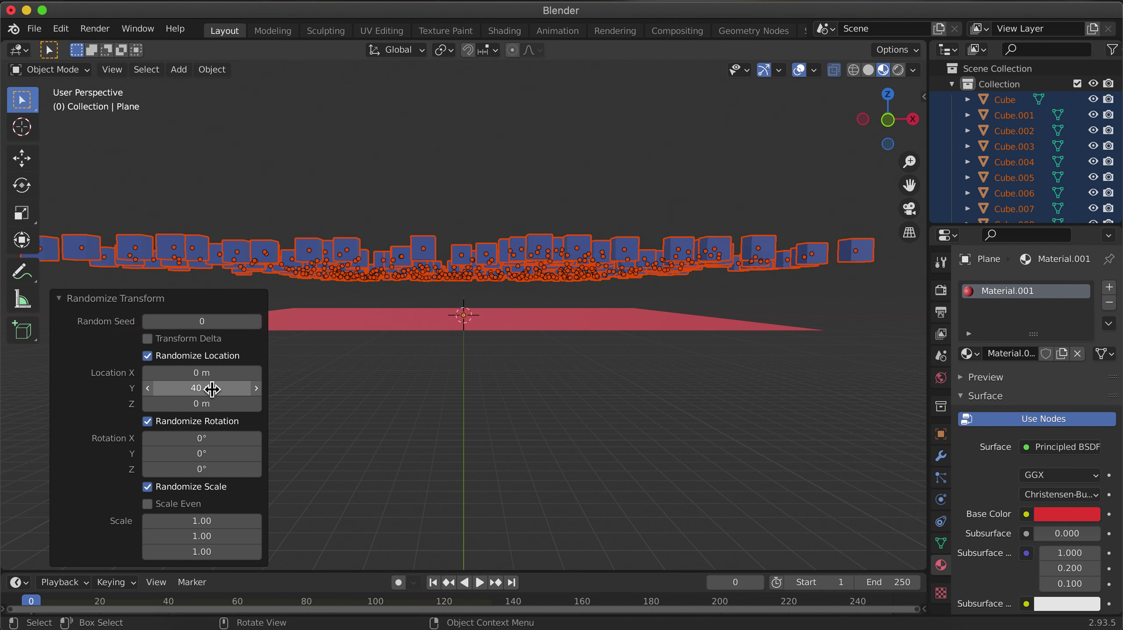
left_click(213, 389)
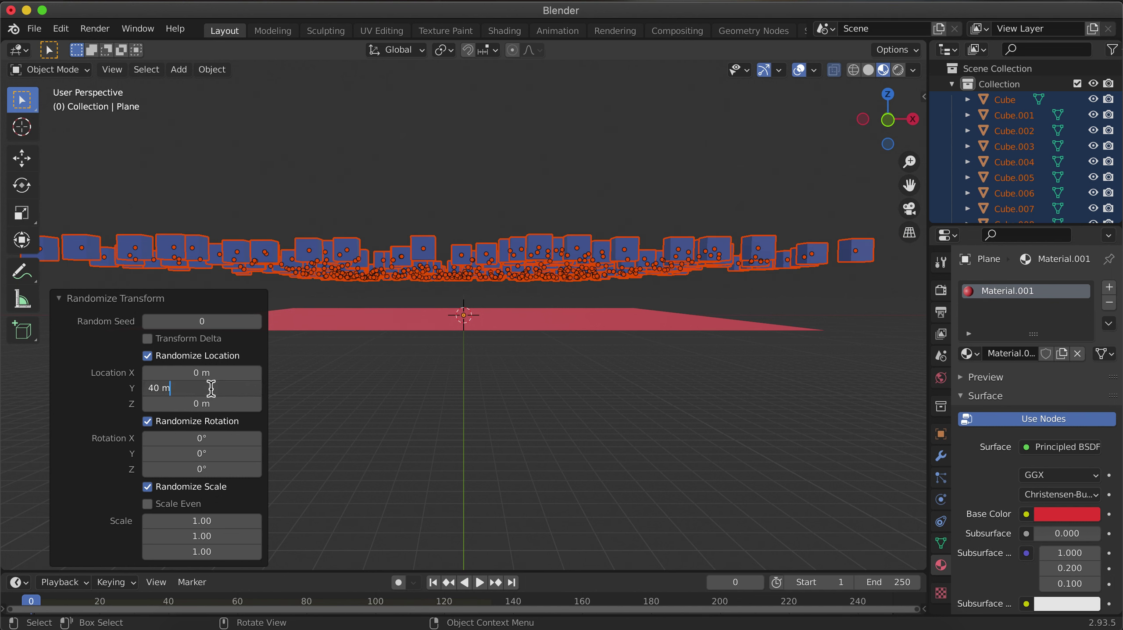
key("BackSpace")
key("BackSpace")
key("BackSpace")
key("BackSpace")
type("0")
key("Return")
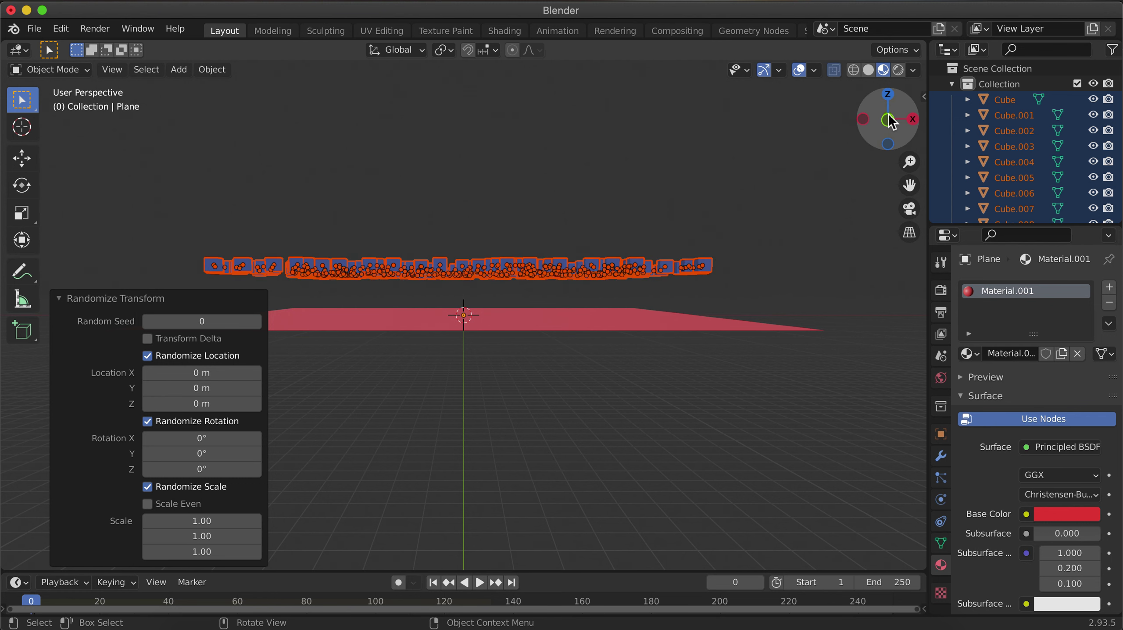
Step: Set the random Z location spread to 8 m
mouse_move(890, 118)
left_mouse_down()
mouse_move(888, 172)
mouse_move(889, 126)
left_mouse_up()
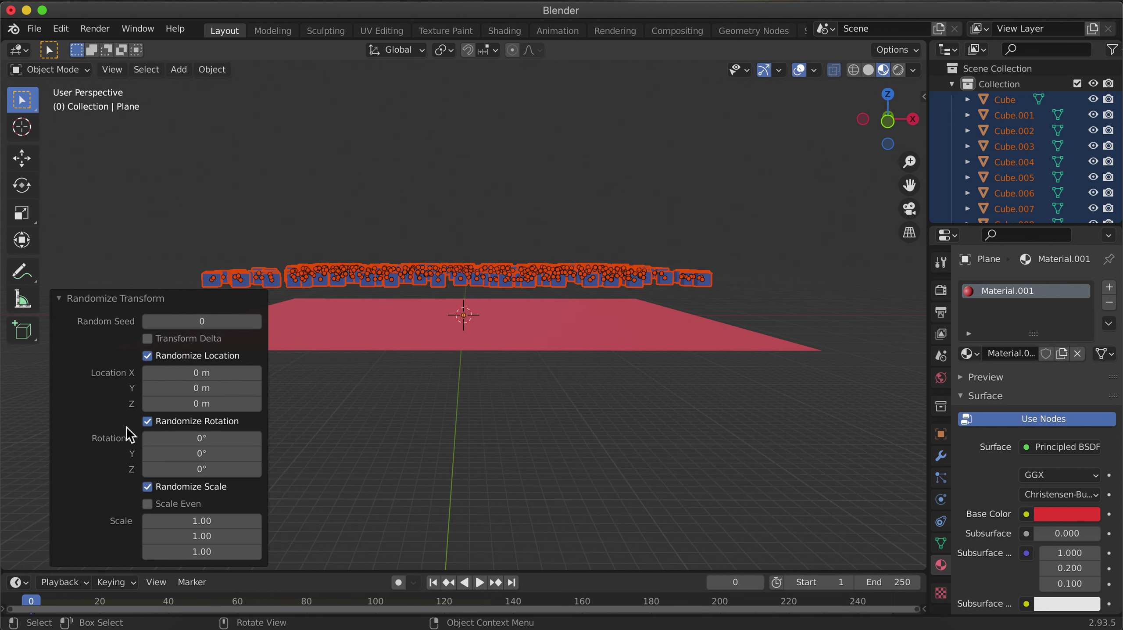
left_click(218, 403)
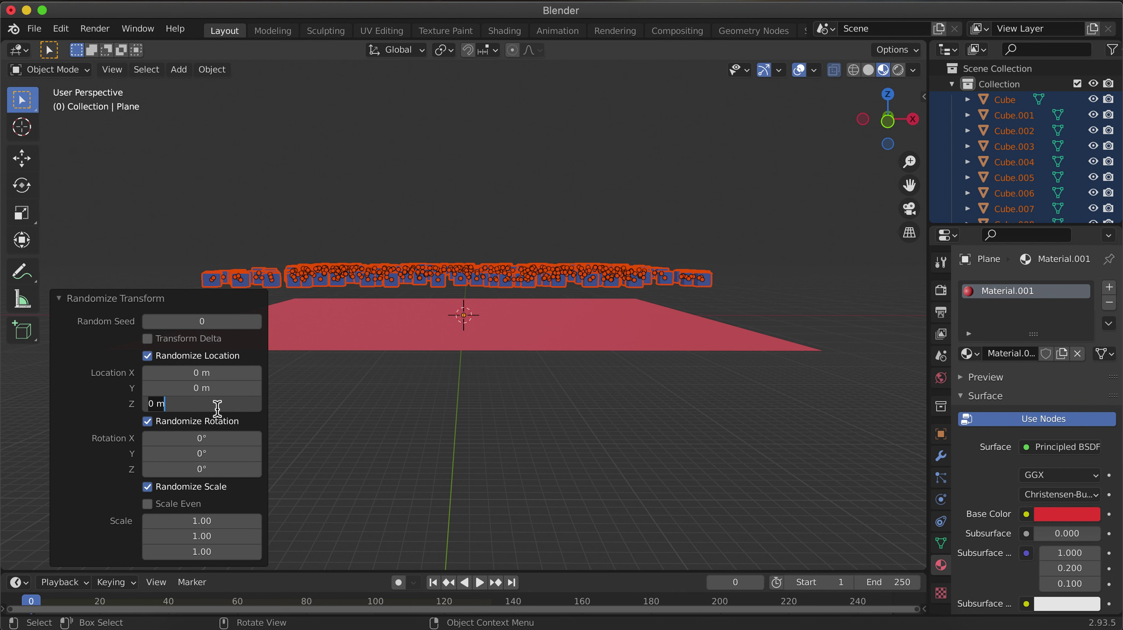
type("8")
key("Return")
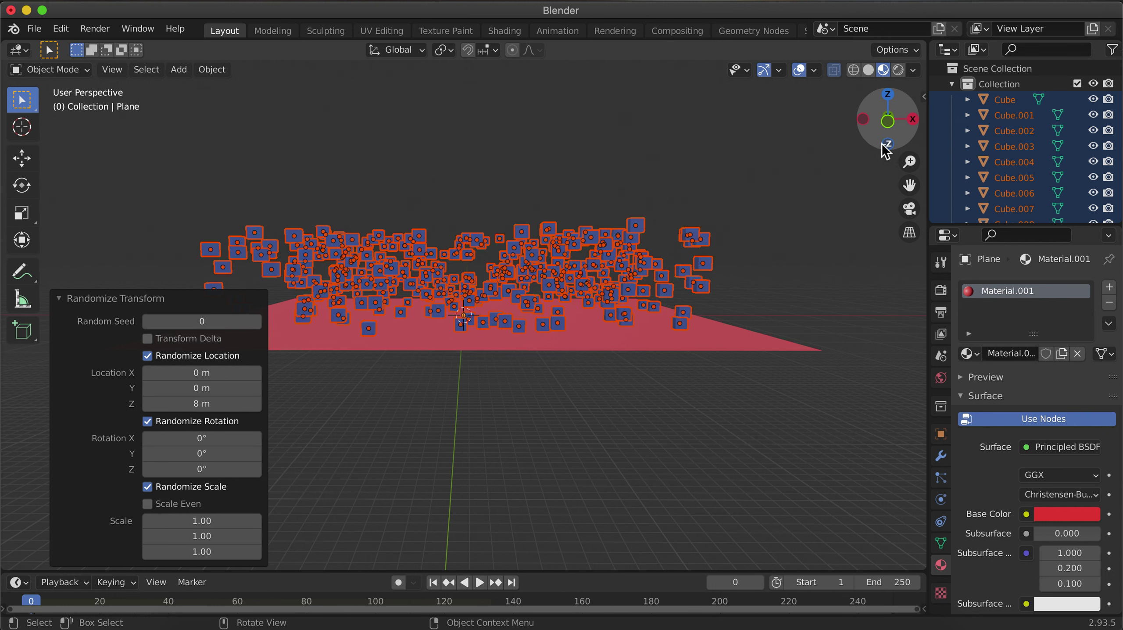
mouse_move(890, 153)
left_mouse_down()
mouse_move(890, 133)
mouse_move(886, 153)
left_mouse_up()
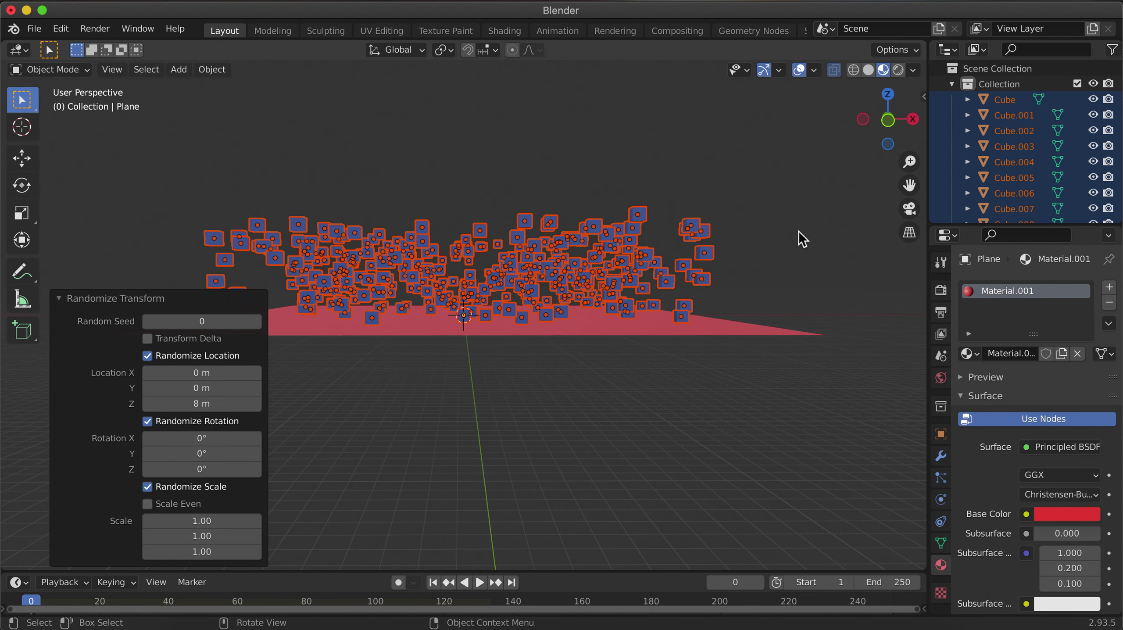
Step: Raise the cubes 8.2907 m along Z and collapse the Move panel
key("g")
key("z")
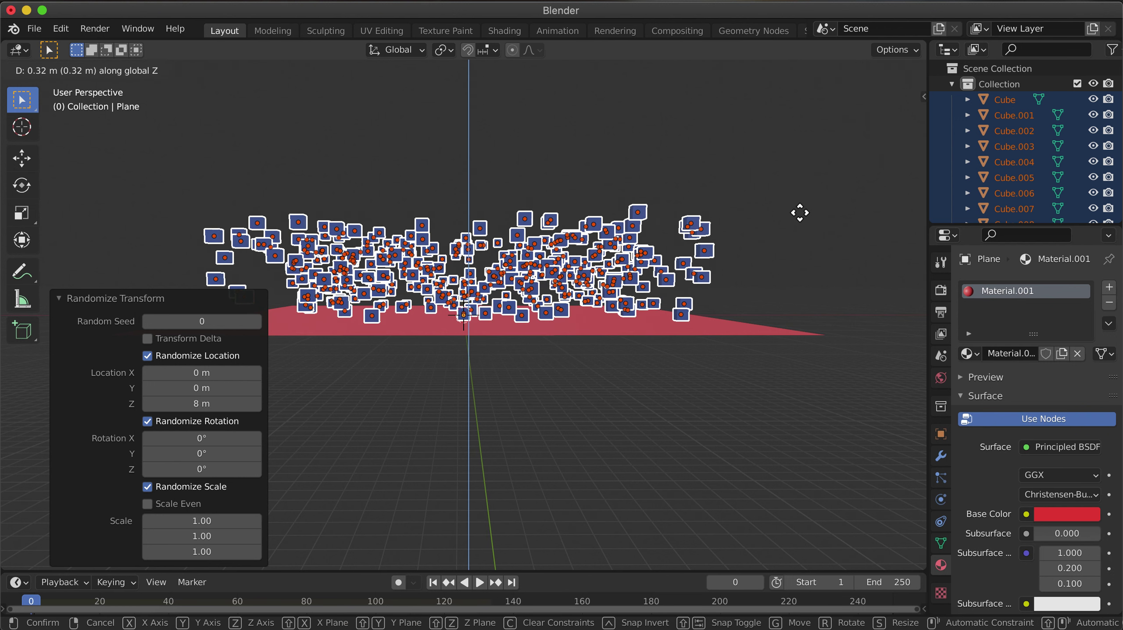
left_click(803, 193)
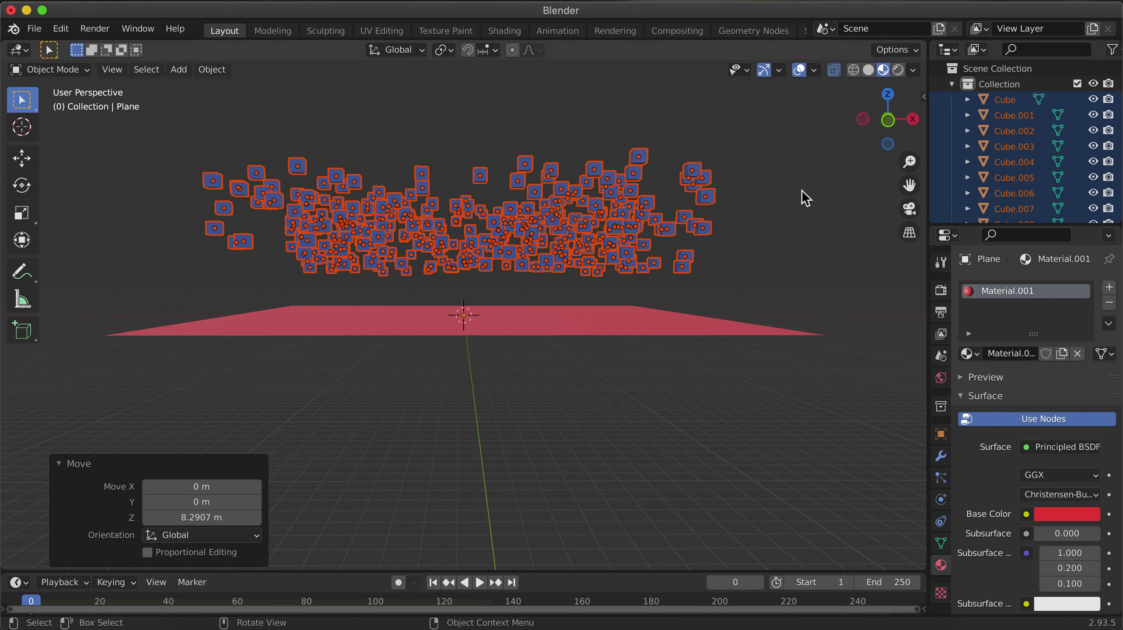
left_click_drag(885, 127, 886, 171)
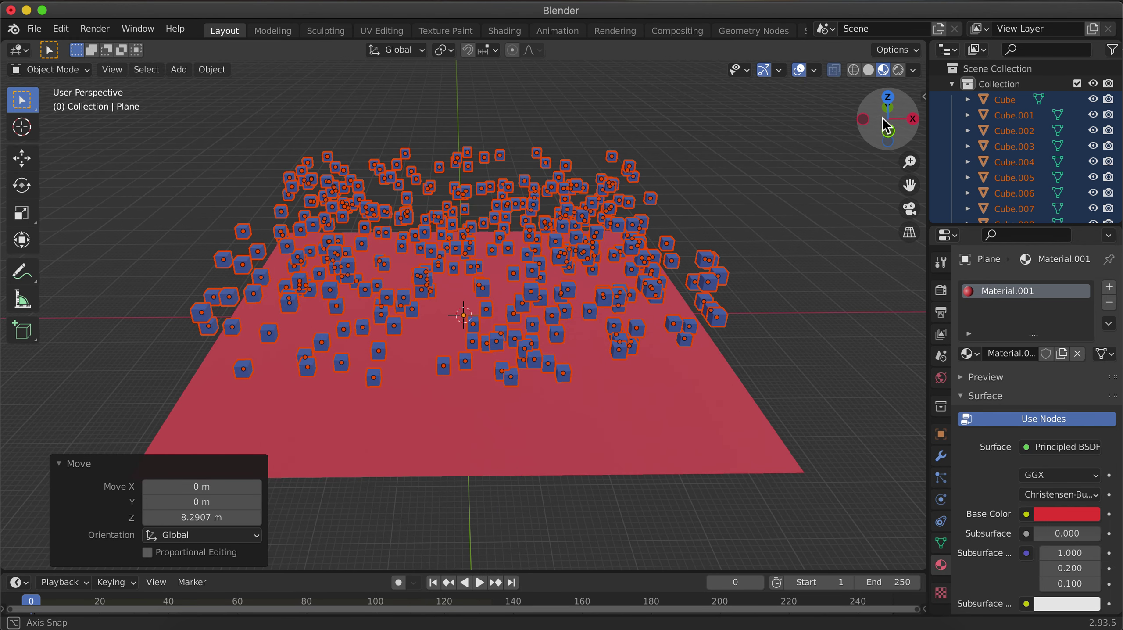
left_click_drag(887, 127, 887, 128)
left_click(66, 466)
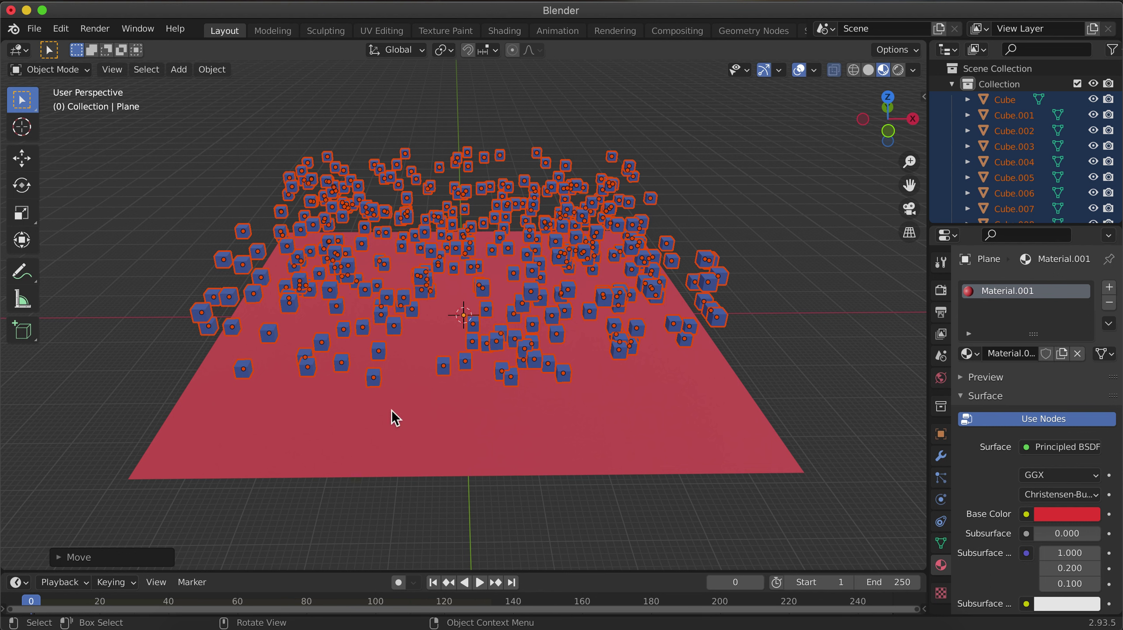
left_click(940, 501)
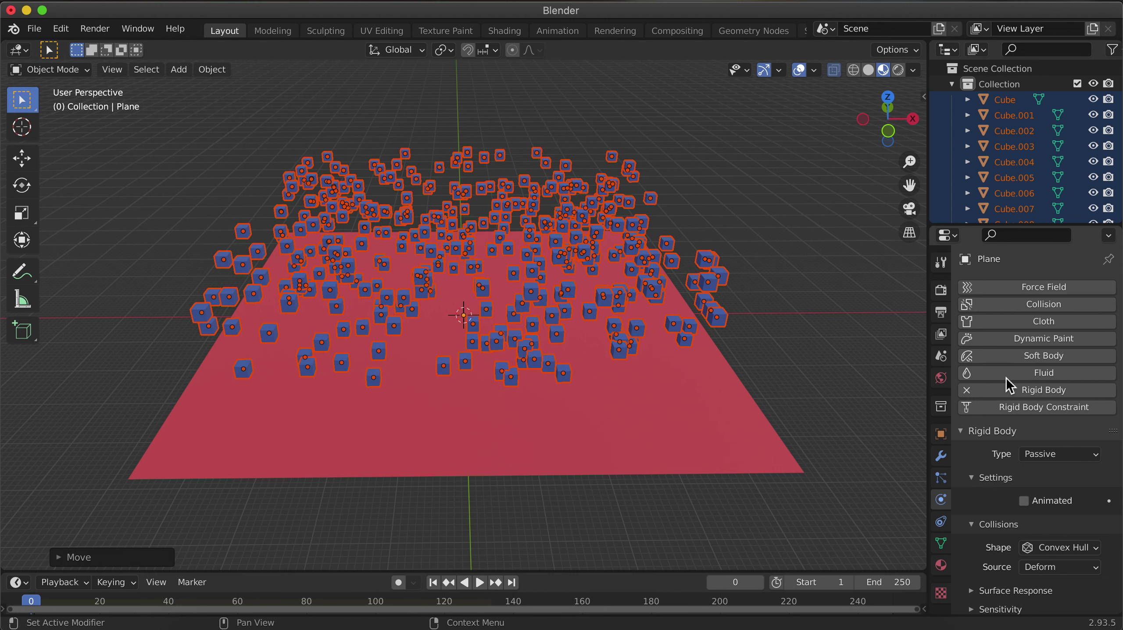
Step: Re-add active rigid bodies to the cubes, deselect them, test playback and rewind to frame 0
left_click(1011, 392)
left_click(1011, 392)
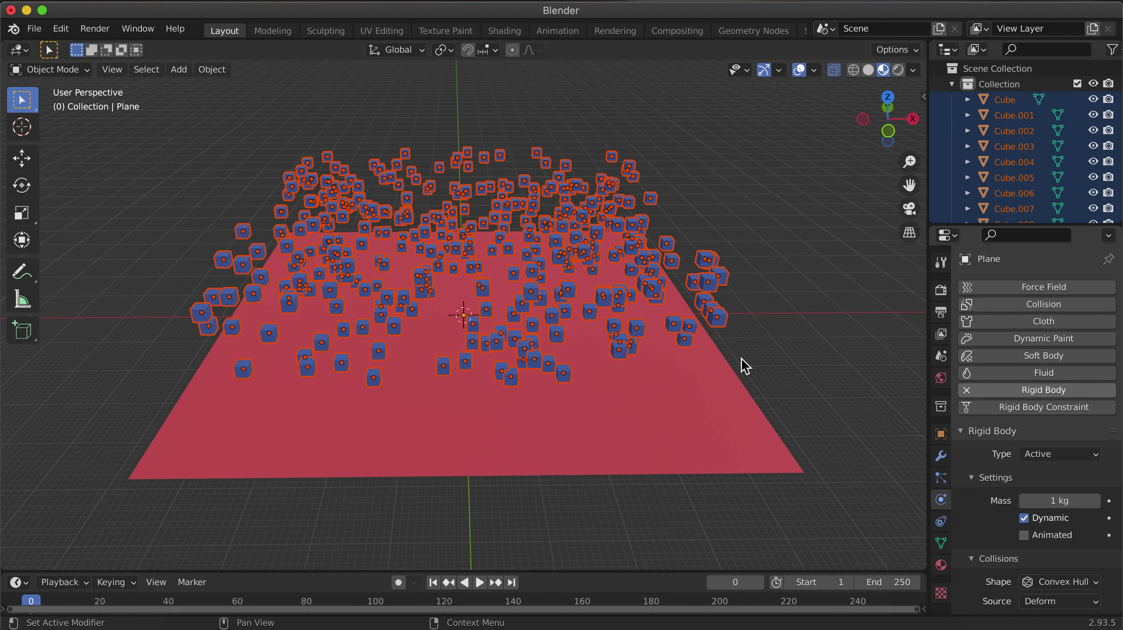
left_click_drag(893, 124, 793, 268)
key("alt+a")
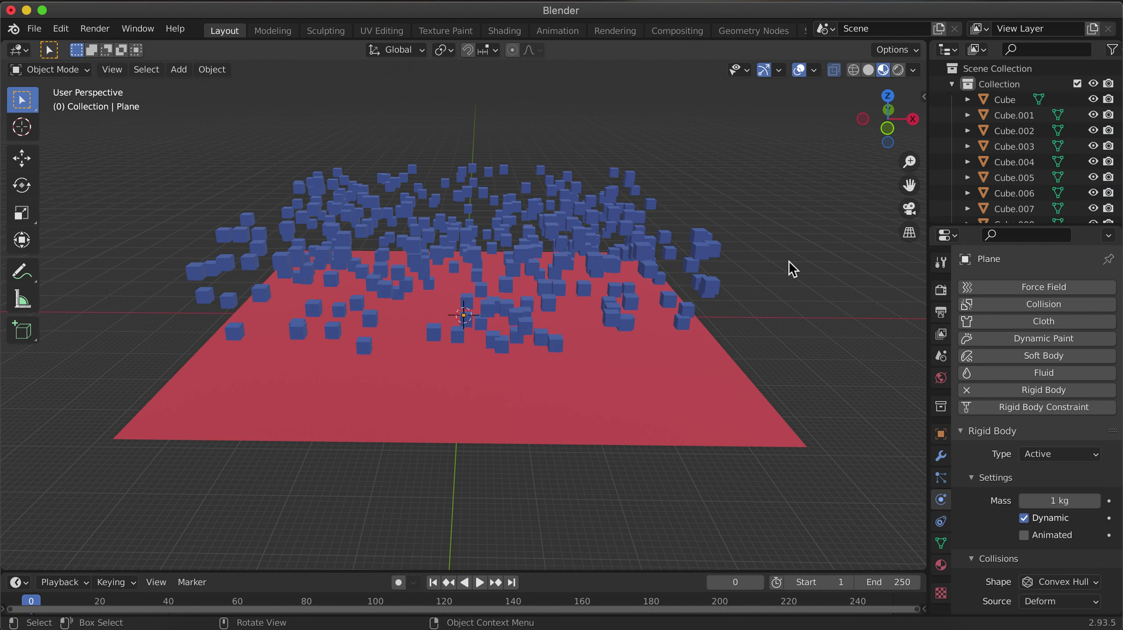
key("space")
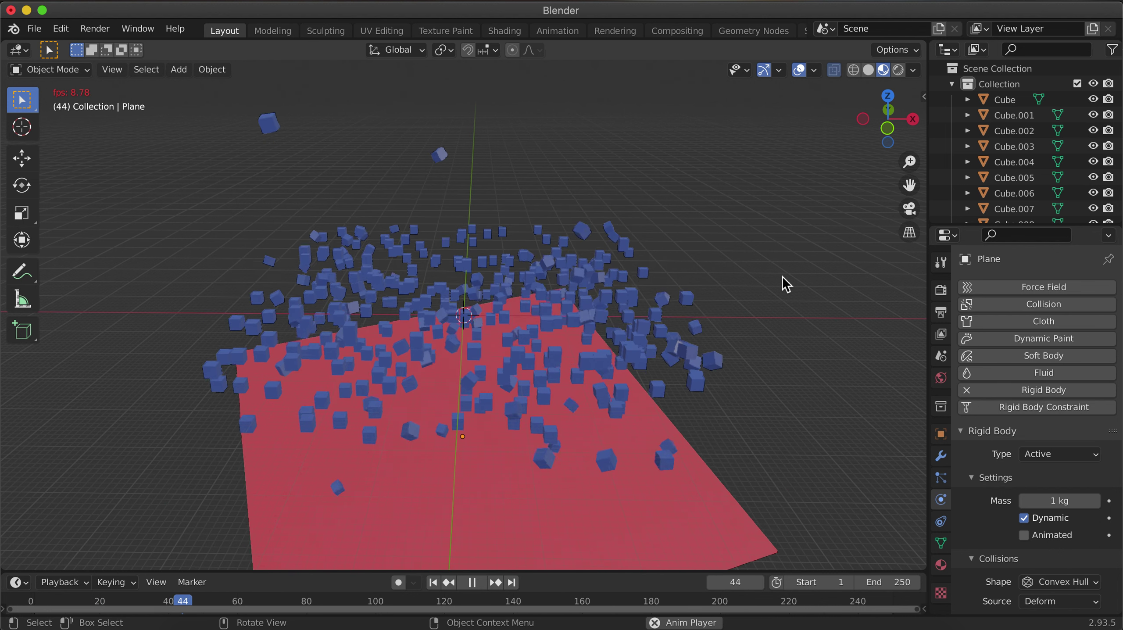
key("space")
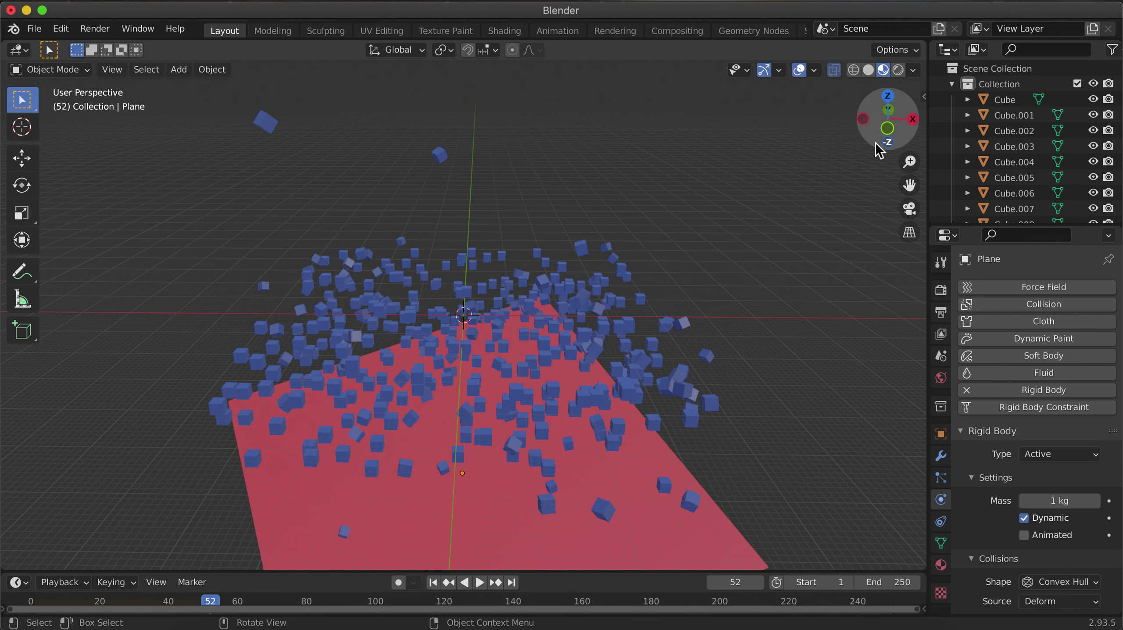
left_click_drag(212, 610, 31, 611)
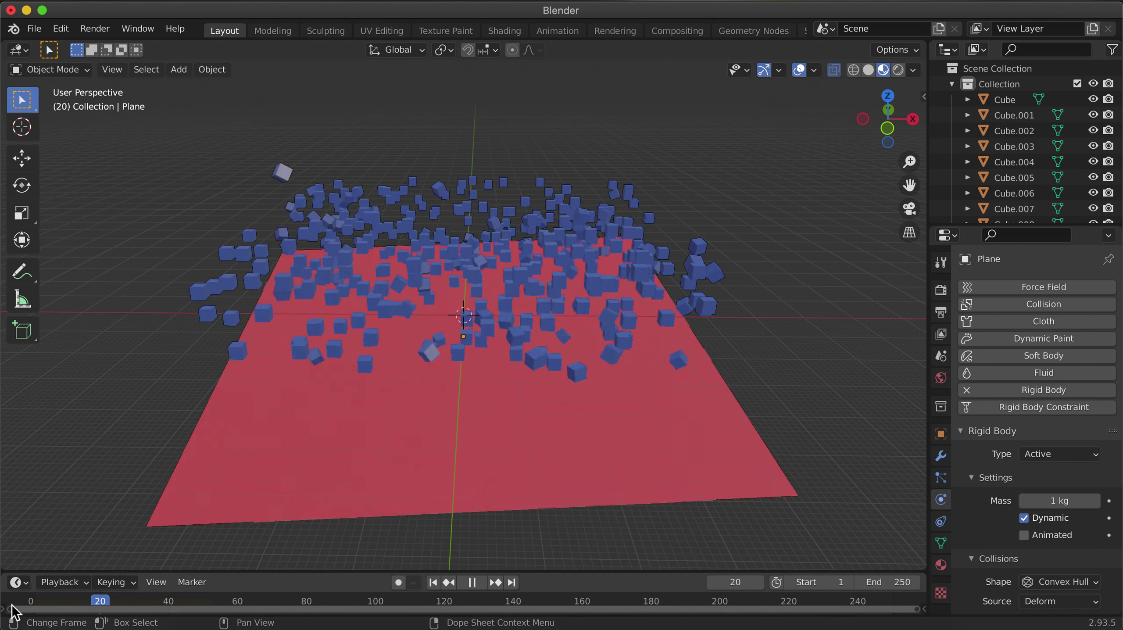
key("space")
key("space")
Step: Set the plane's rigid body type to Passive and replay the simulation
left_click(348, 433)
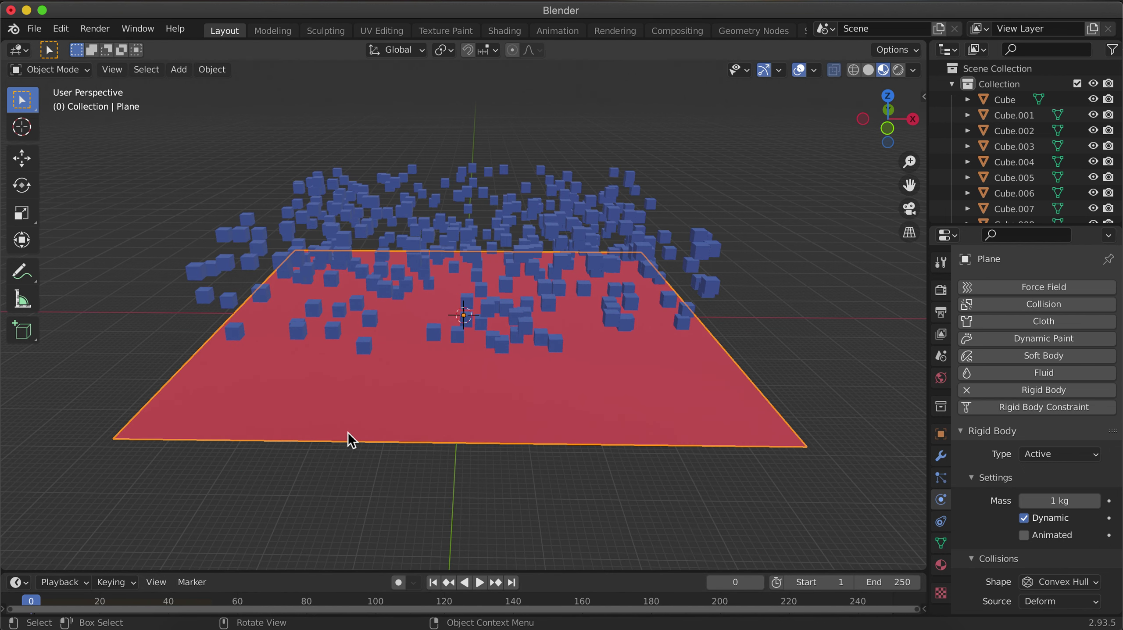
left_click(1032, 454)
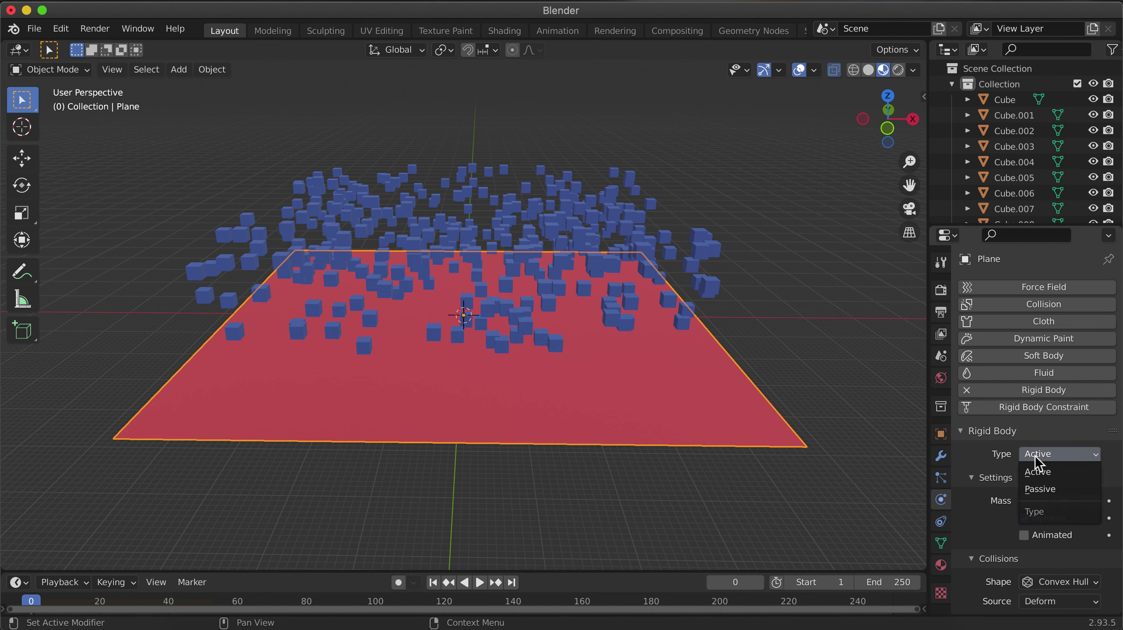
left_click(1039, 488)
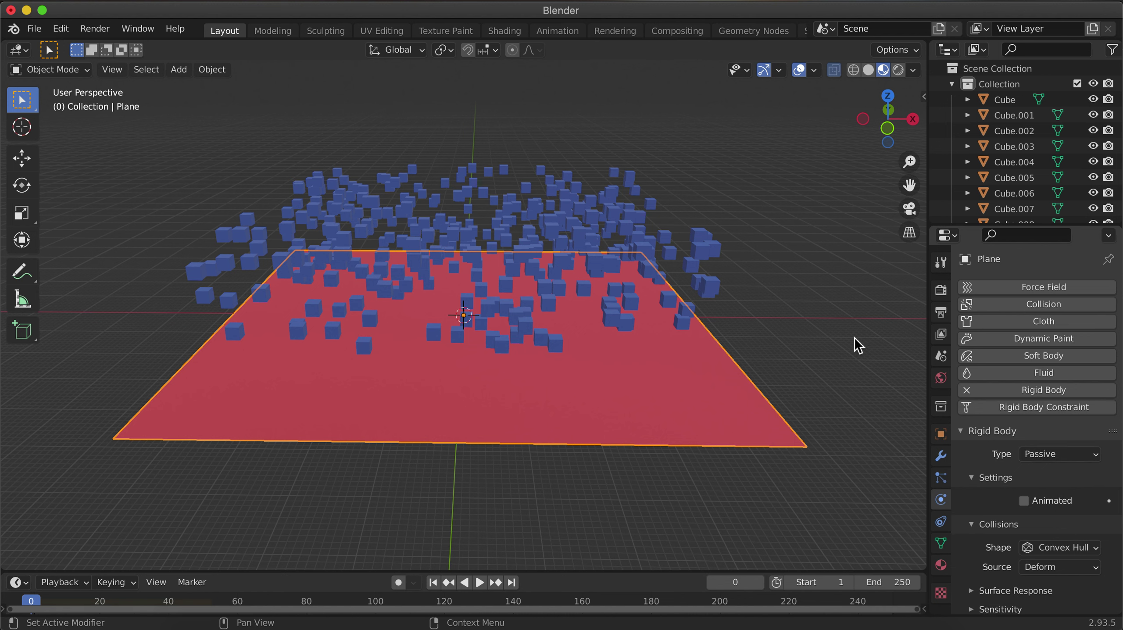
left_click(836, 318)
key("space")
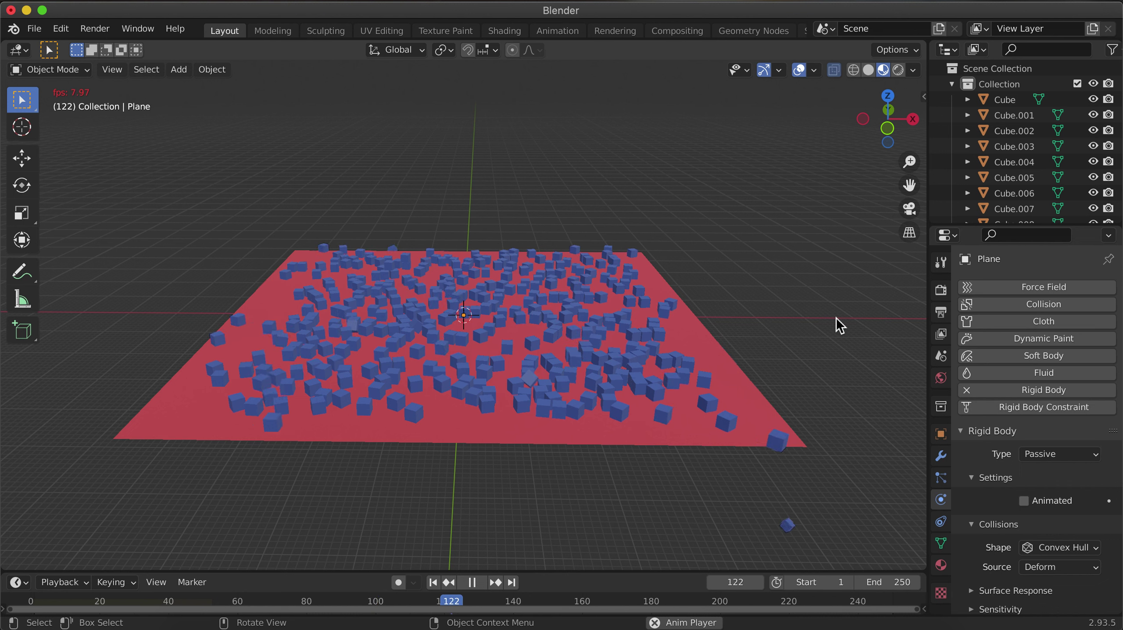
Step: Replay the simulation, stop at frame 149, orbit to a low view and enlarge the timeline
key("space")
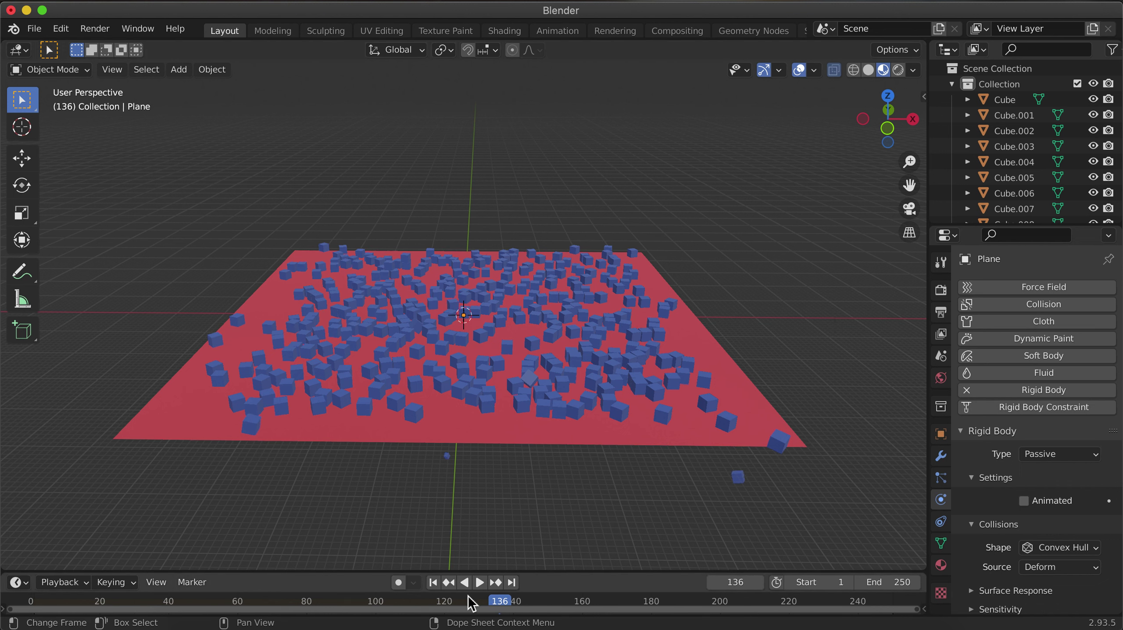
left_click(464, 582)
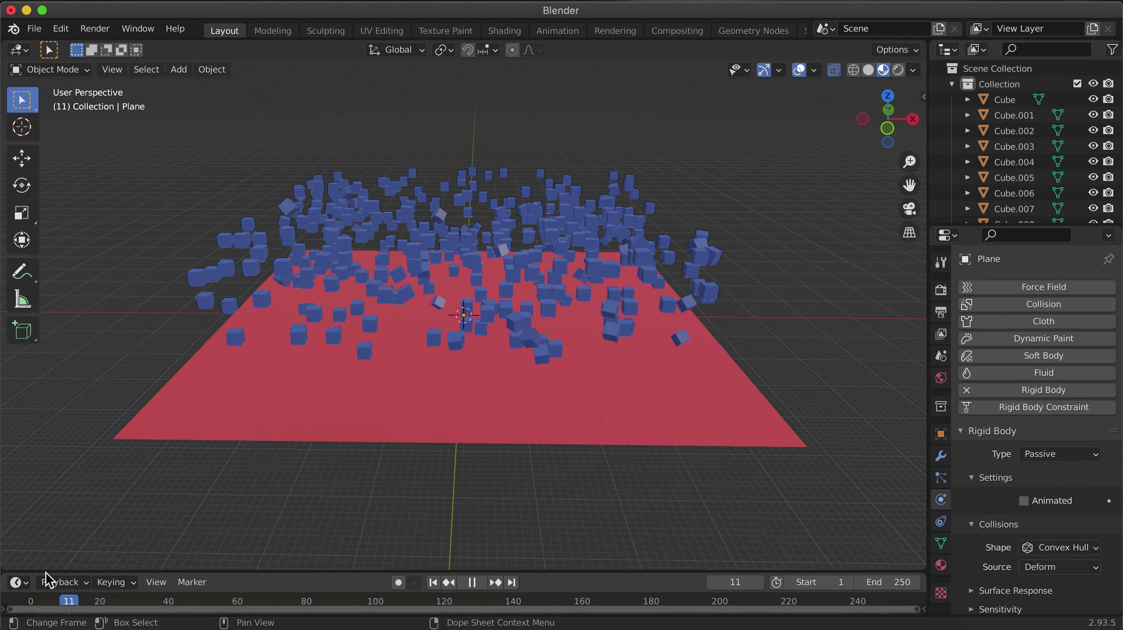
key("space")
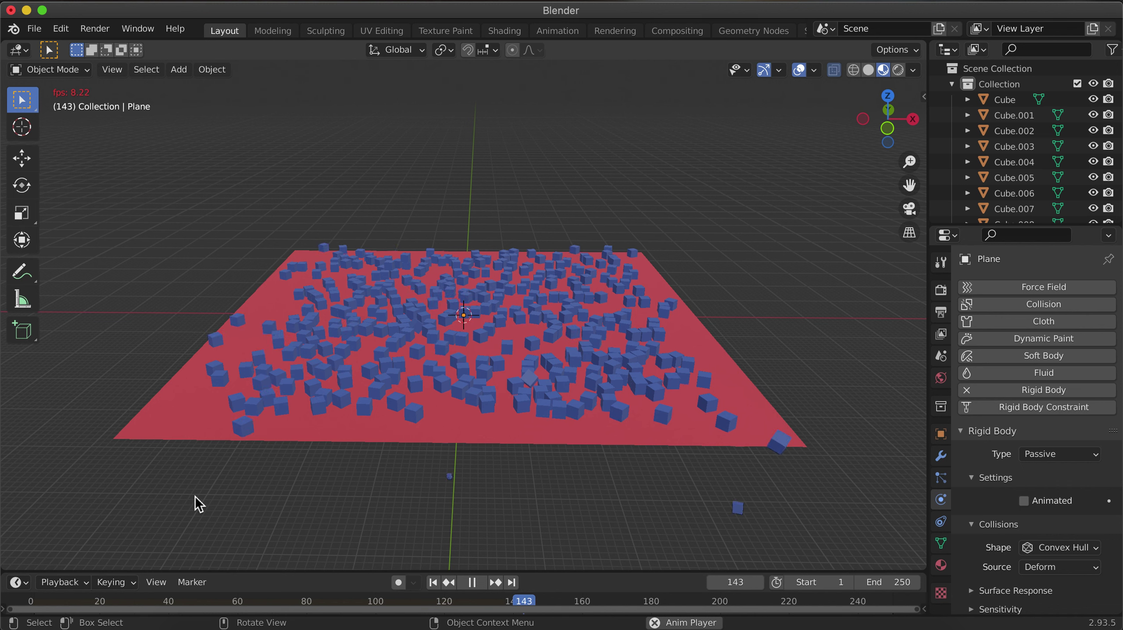
key("space")
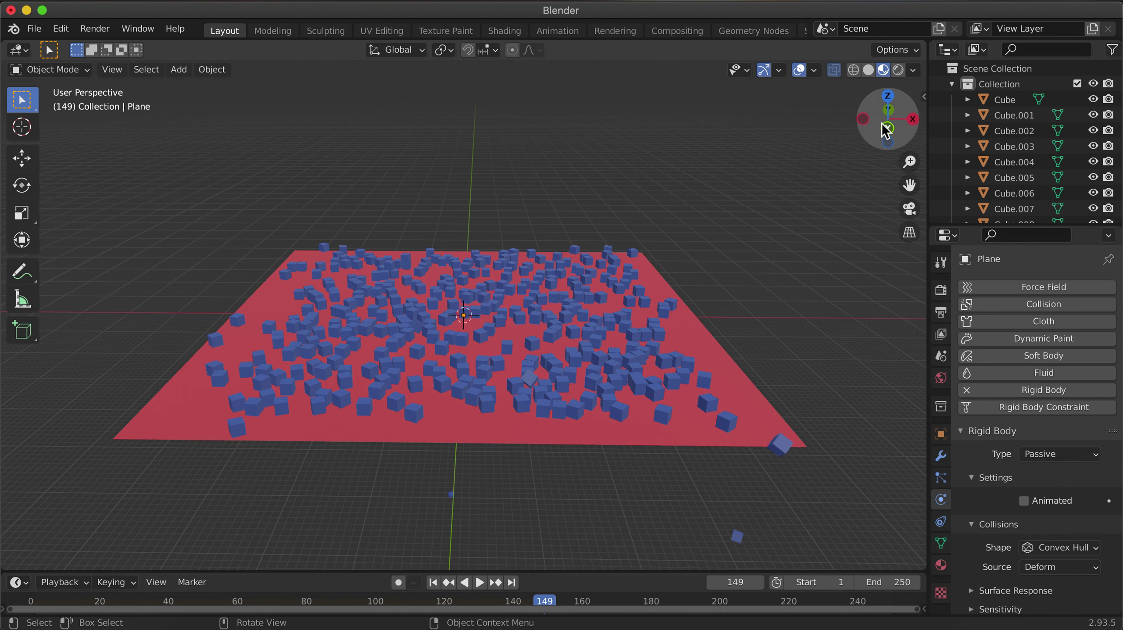
left_click_drag(886, 131, 888, 110)
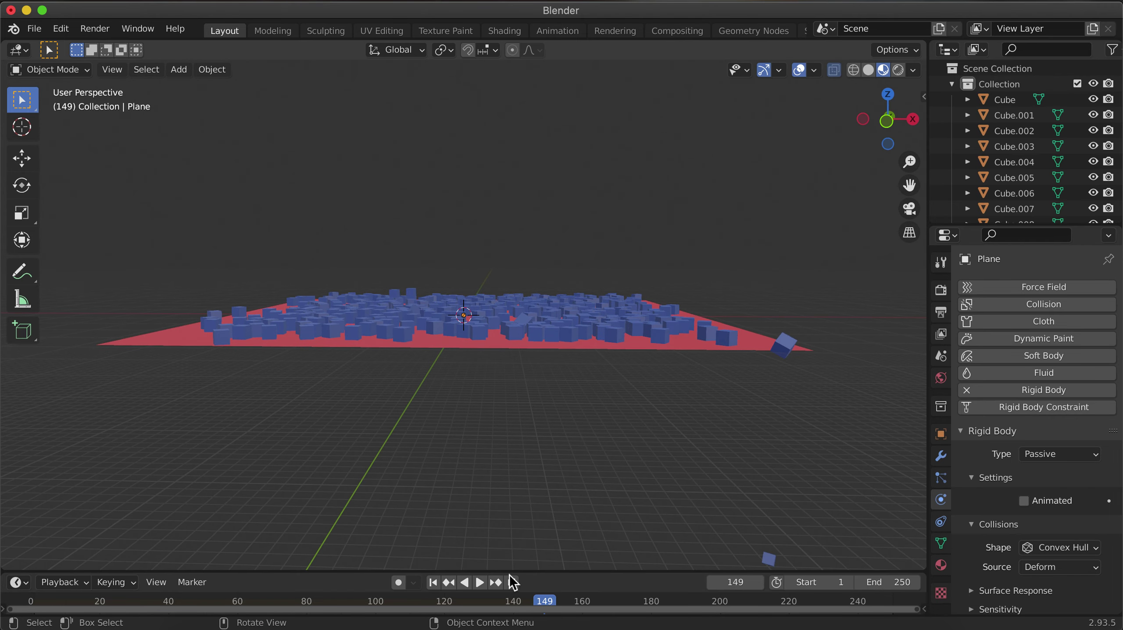
left_click_drag(525, 572, 572, 421)
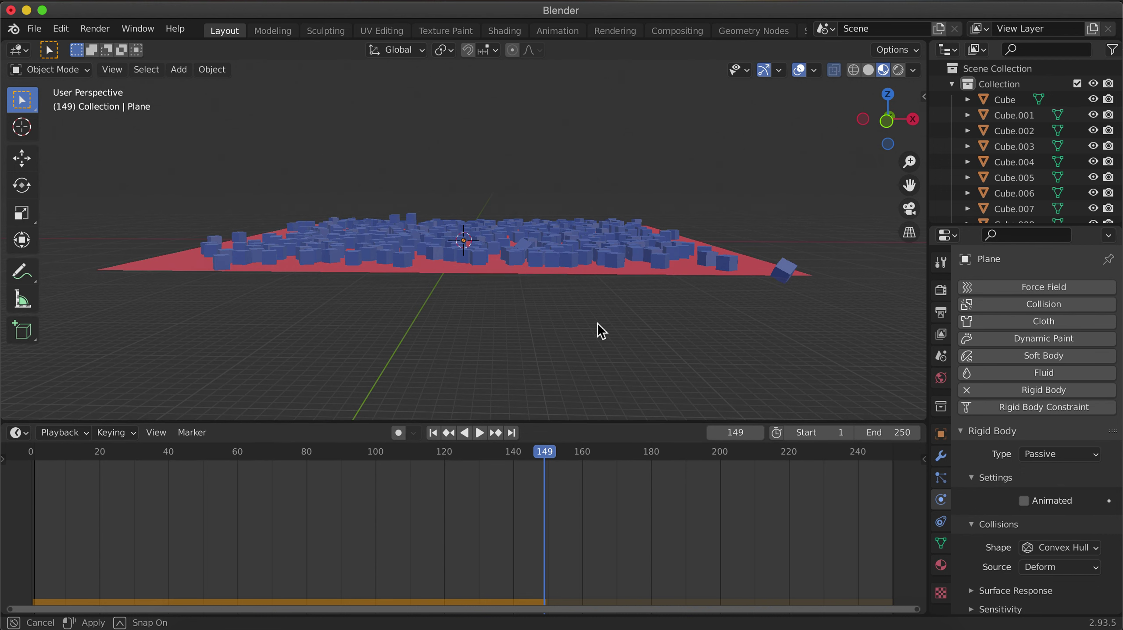
Step: Enlarge the timeline, look down on the plane, and select every object in the scene
left_click_drag(601, 331, 602, 330)
left_click_drag(882, 119, 888, 126)
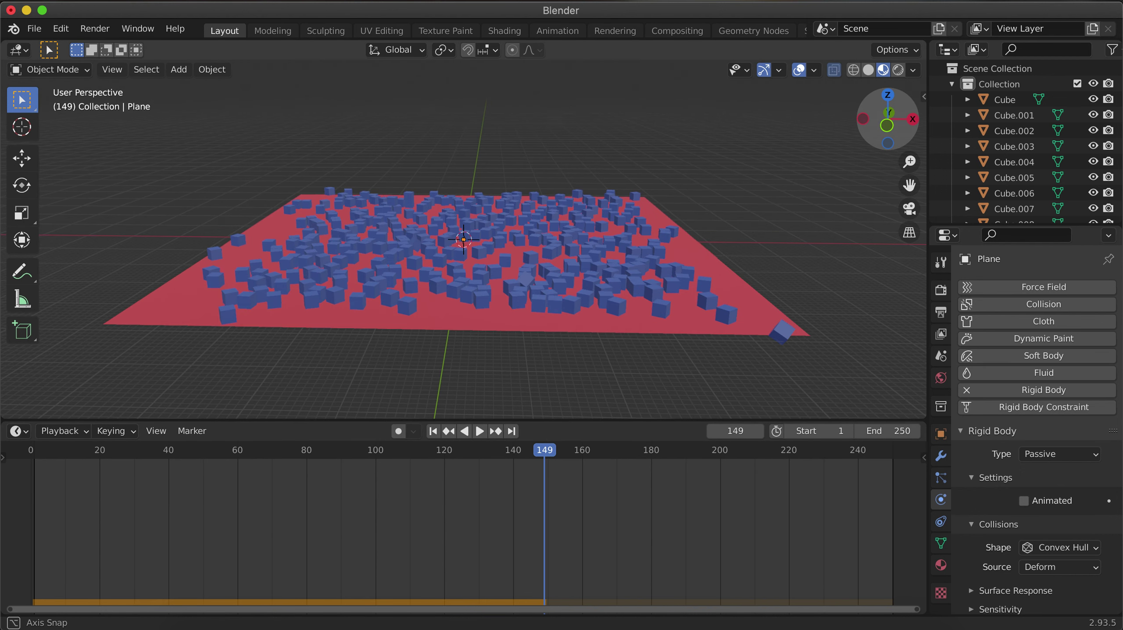
left_click(485, 250)
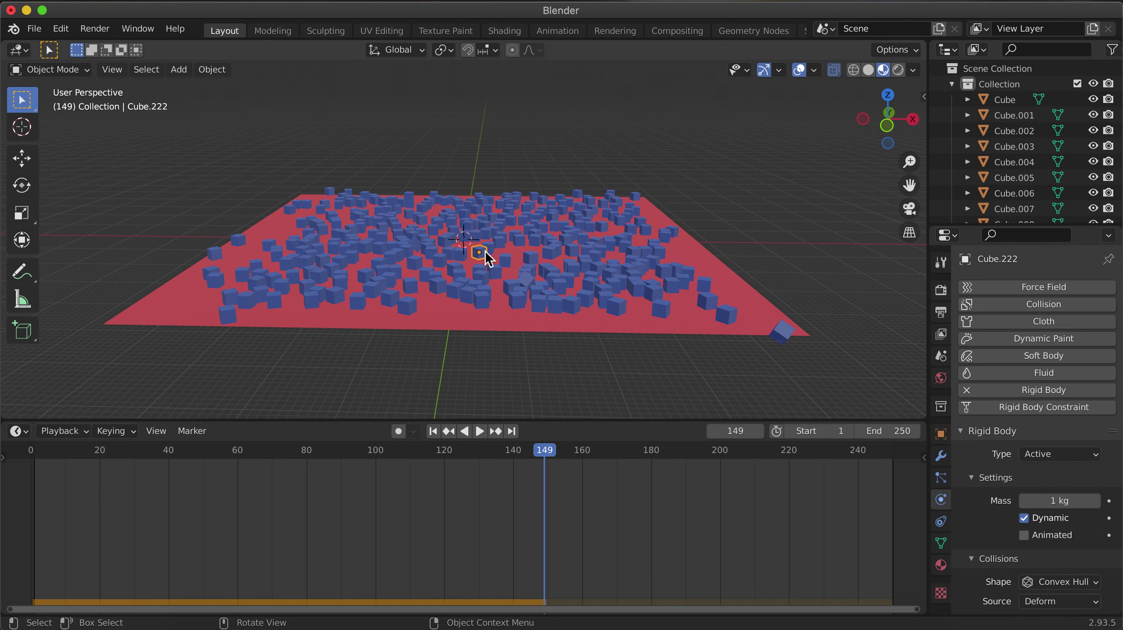
key("a")
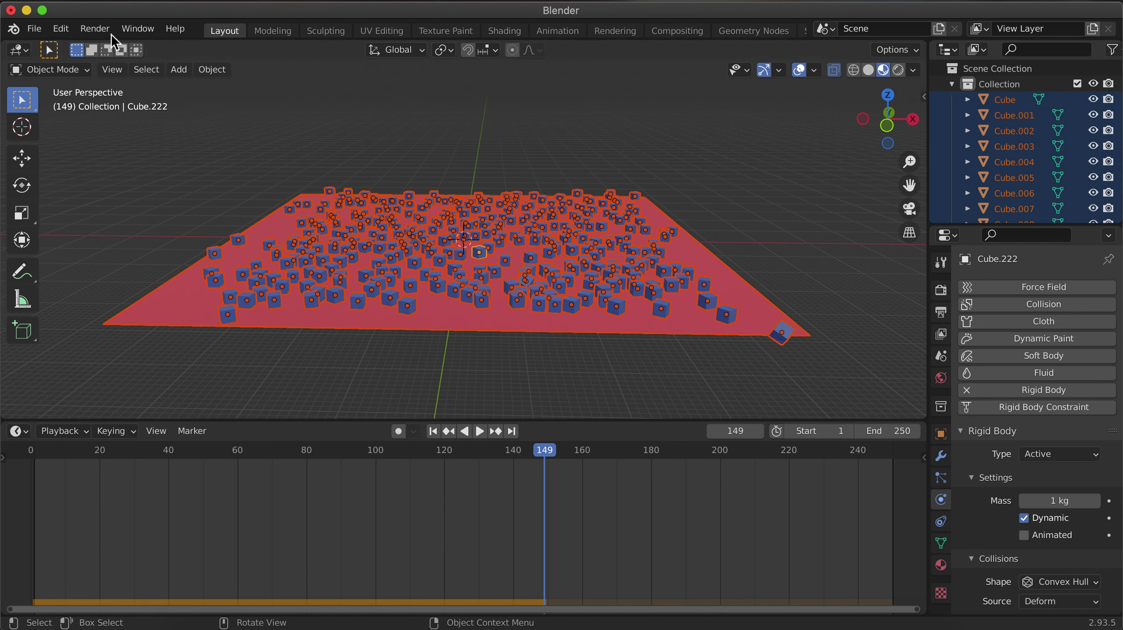
Step: Run Bake to Keyframes through Menu Search with Start 1, End 250, Step 1
left_click(67, 29)
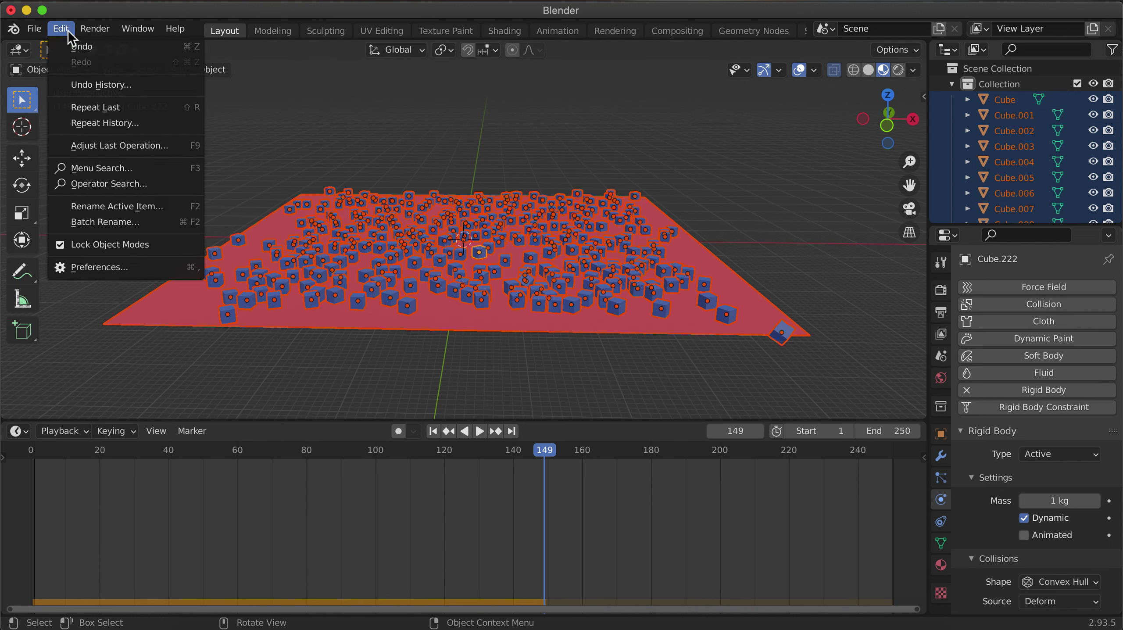
left_click(90, 171)
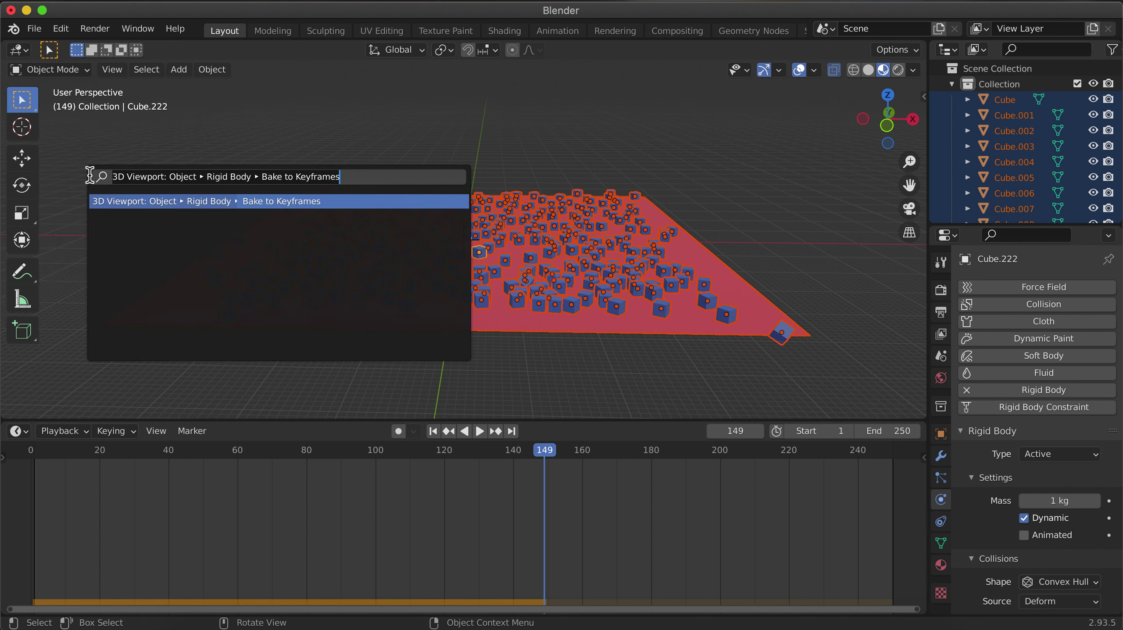
left_click(275, 204)
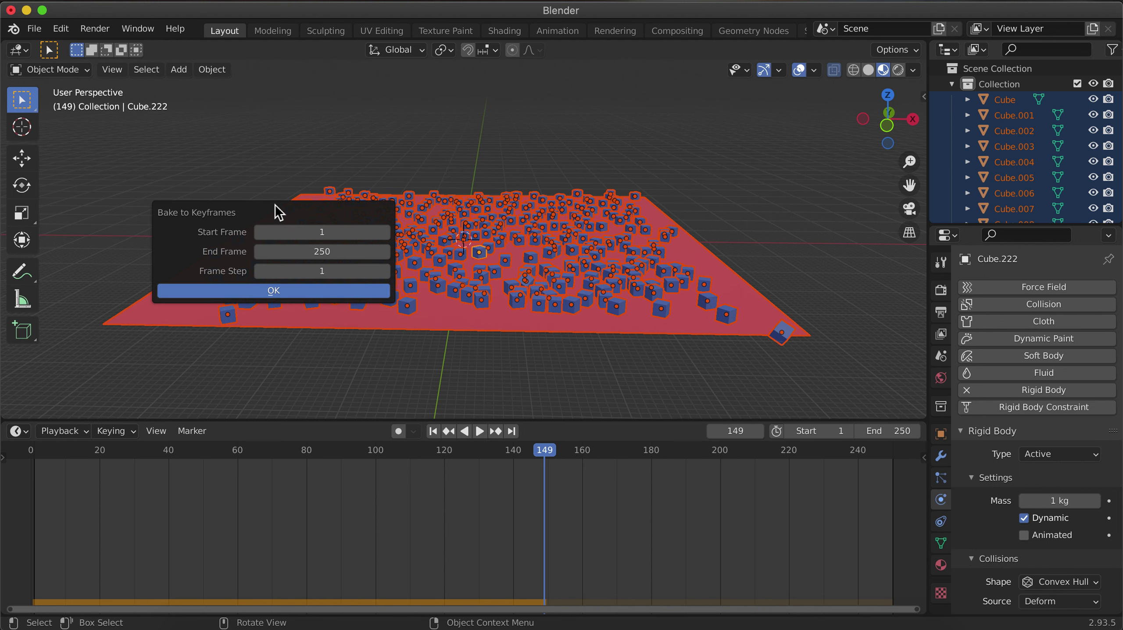
left_click(271, 293)
left_click(261, 295)
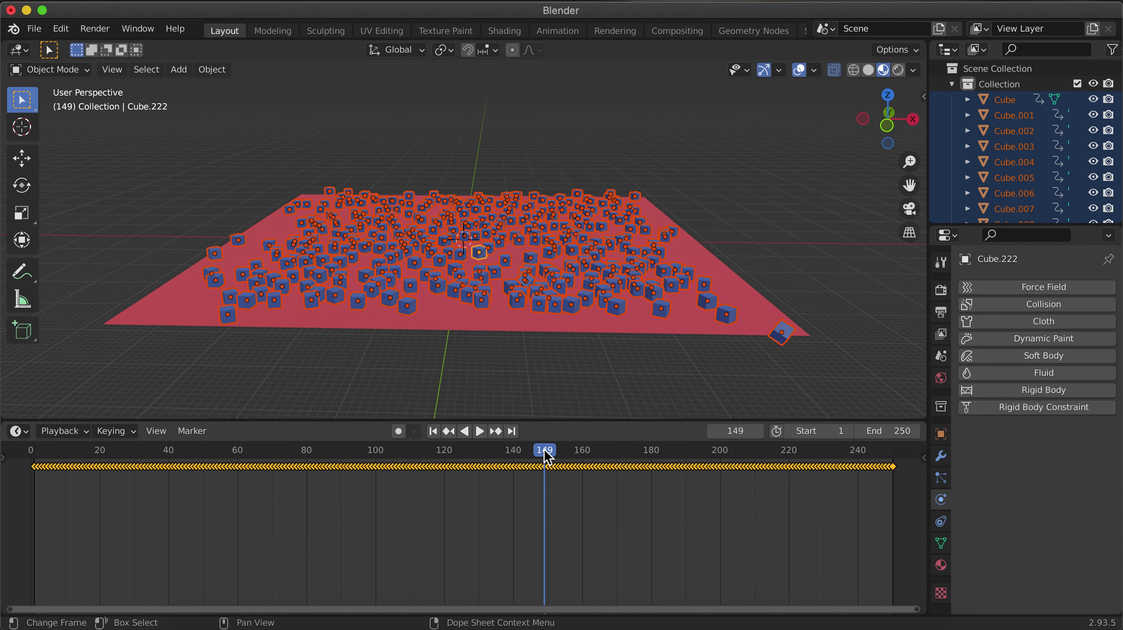
Step: Play the baked fall backwards and forwards, scrub around frame 228, then select Cube.045
key("shift+ctrl+space")
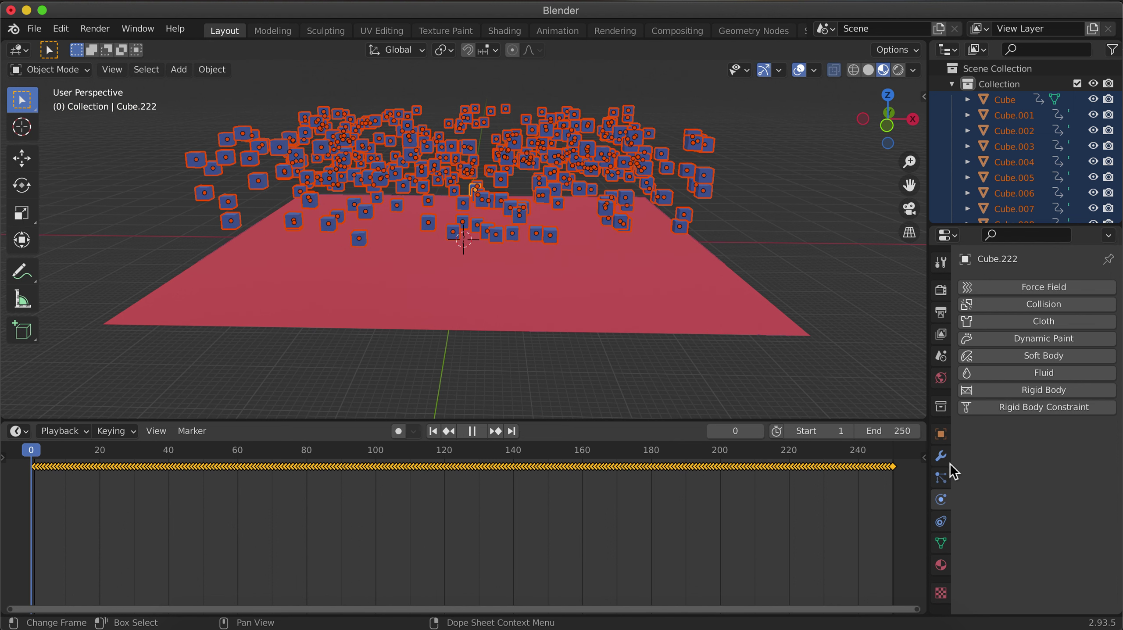
key("space")
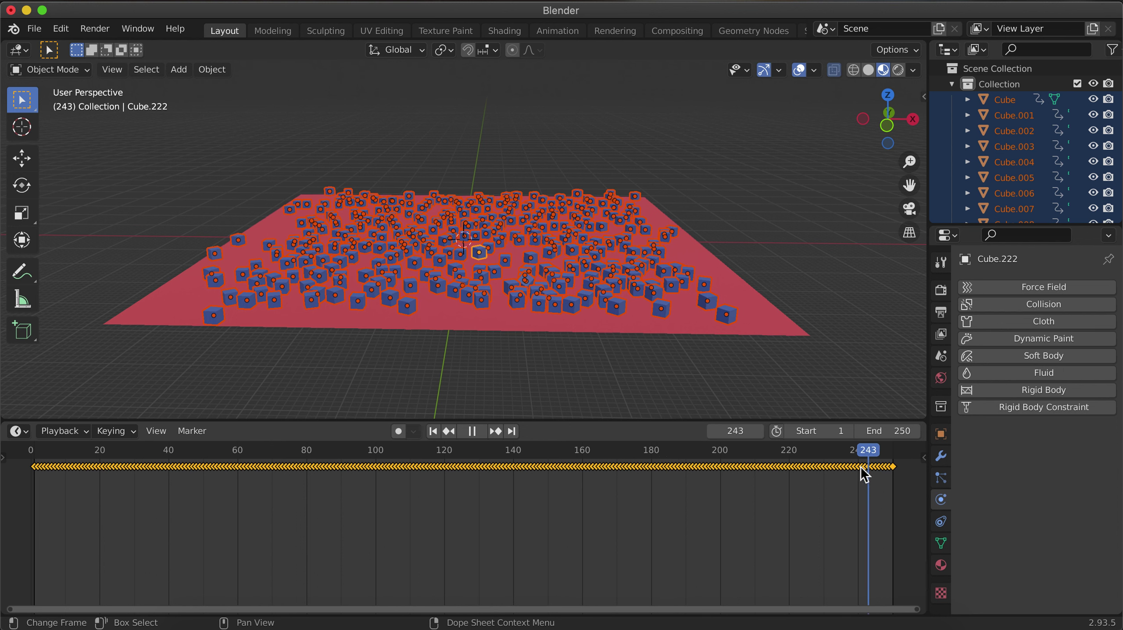
left_click(671, 441)
left_click(819, 456)
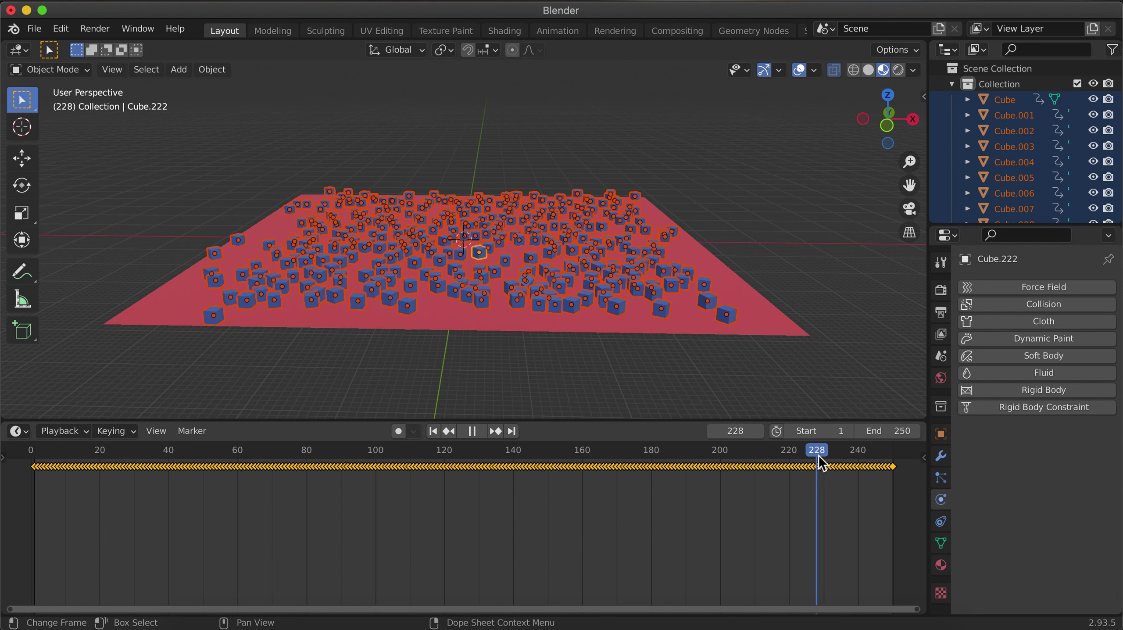
left_click_drag(799, 450, 661, 451)
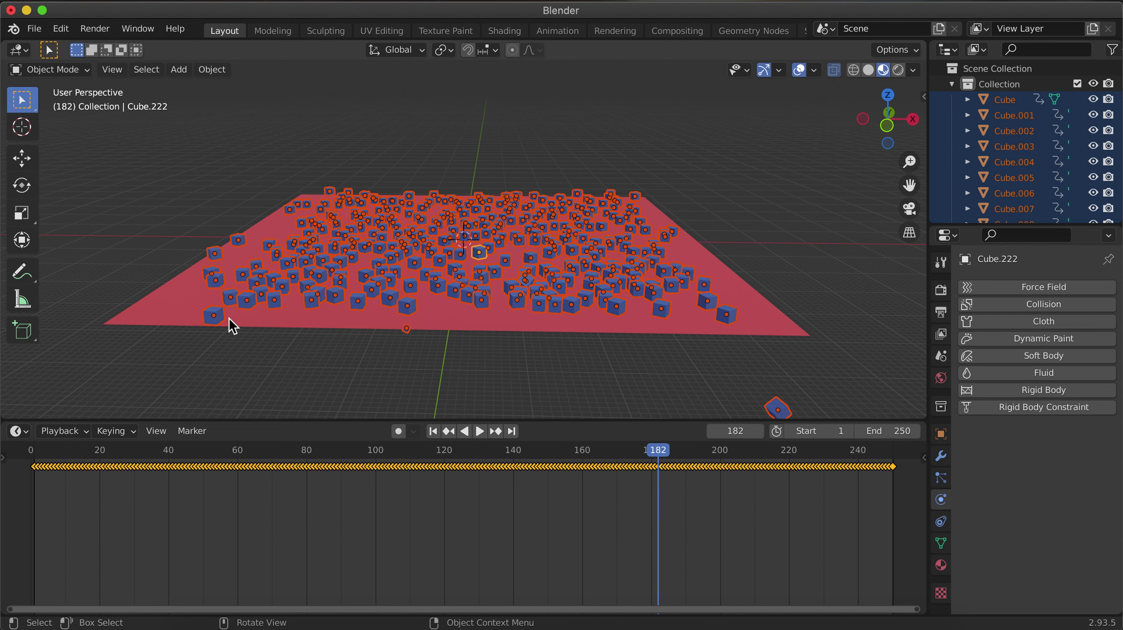
left_click(322, 270)
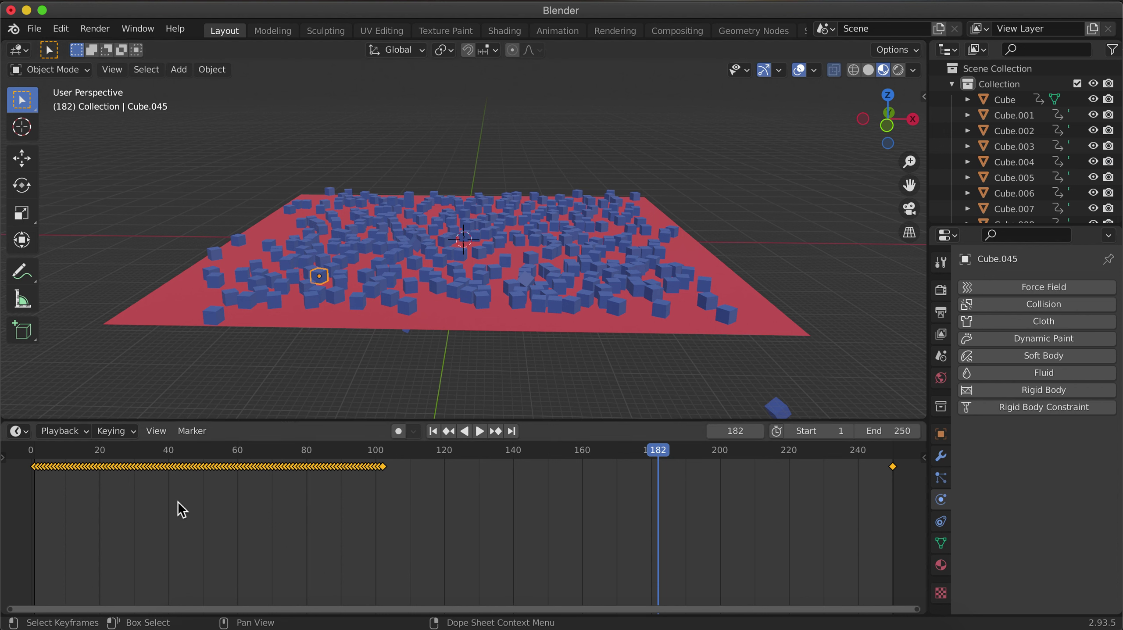
Step: Slide the keyframes of Cube.045, Cube.033, Cube.030 and Cube.250 later by varying amounts
key("g")
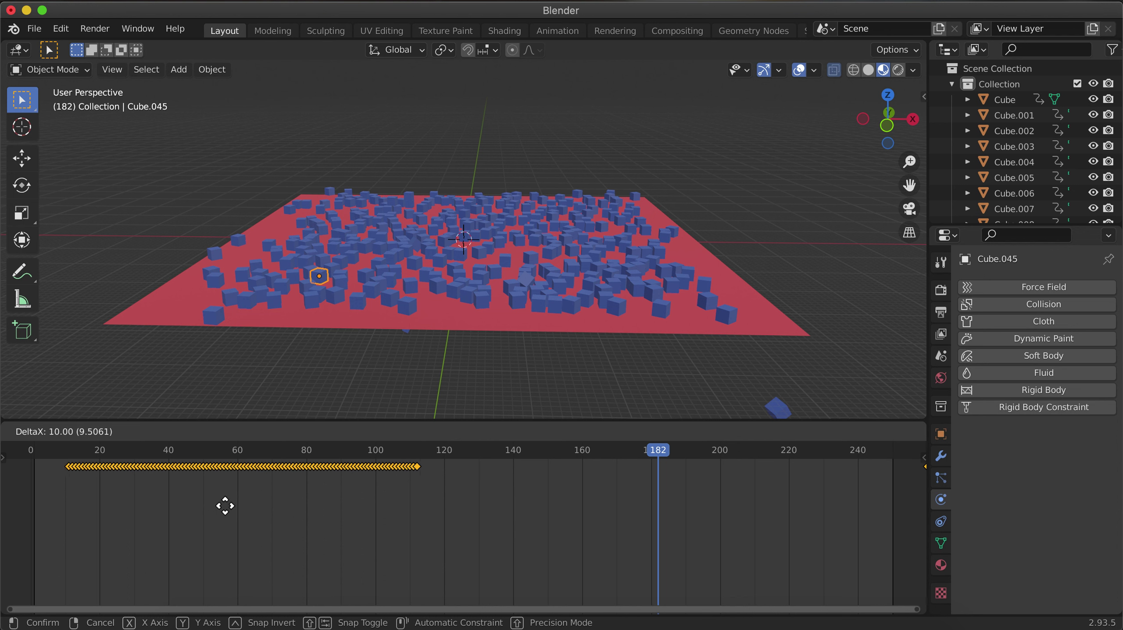
left_click(233, 506)
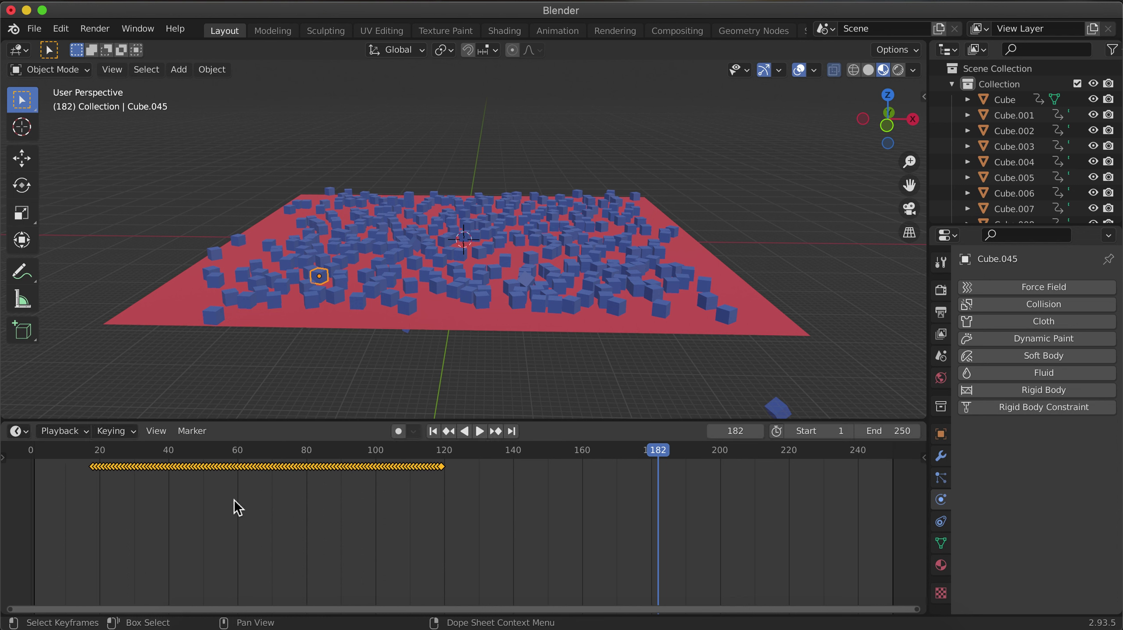
left_click(416, 264)
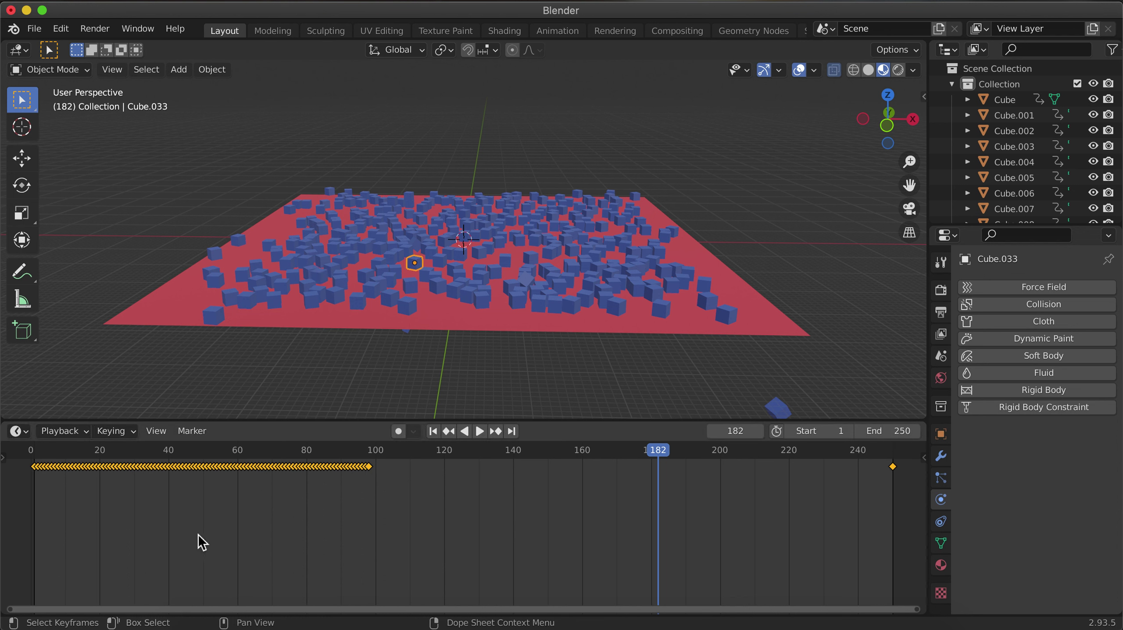
key("g")
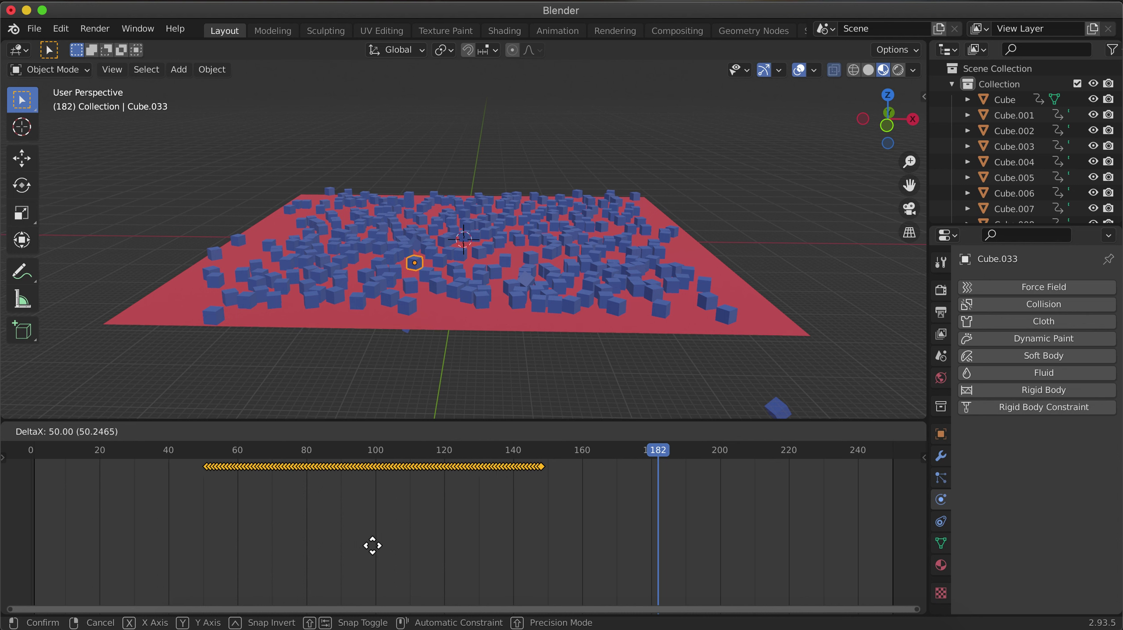
left_click(400, 552)
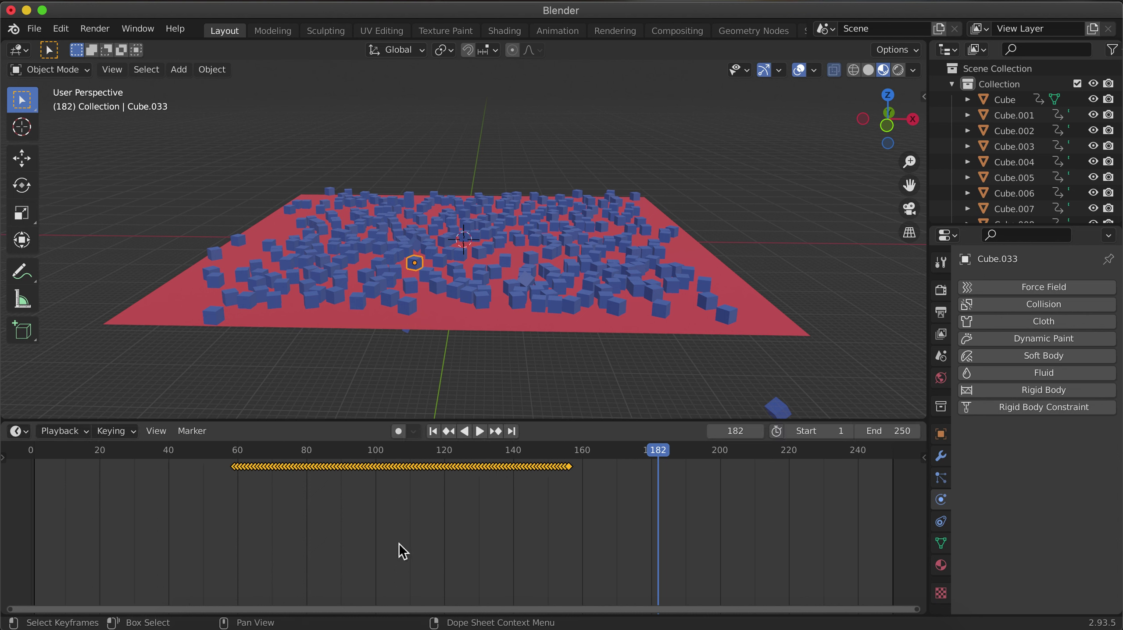
left_click(557, 248)
key("g")
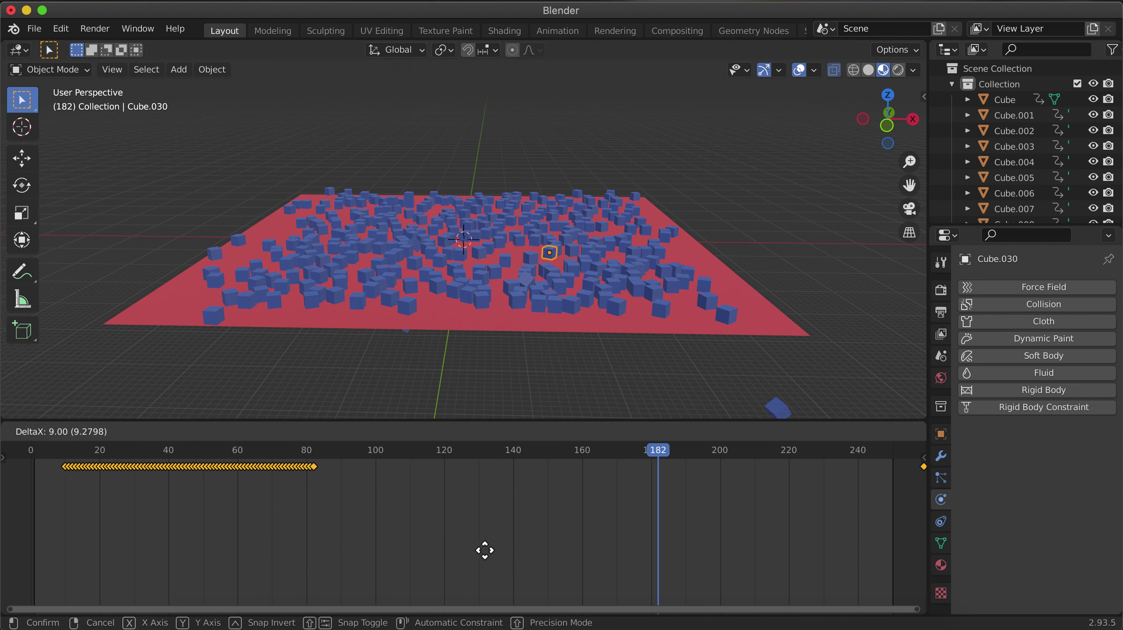
left_click(613, 555)
left_click(605, 250)
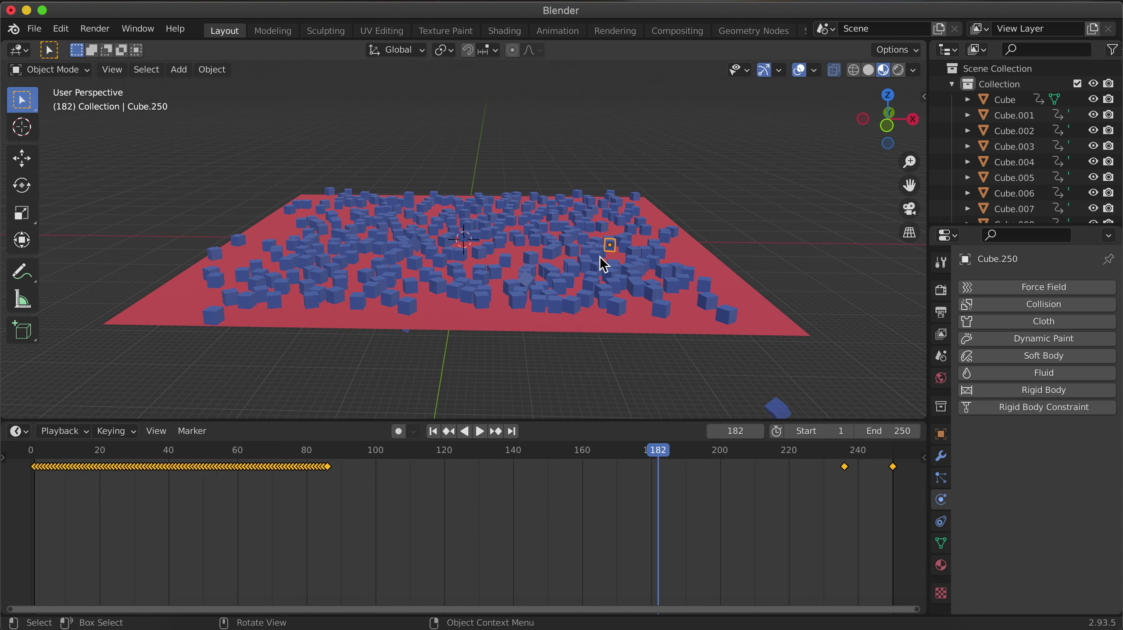
key("g")
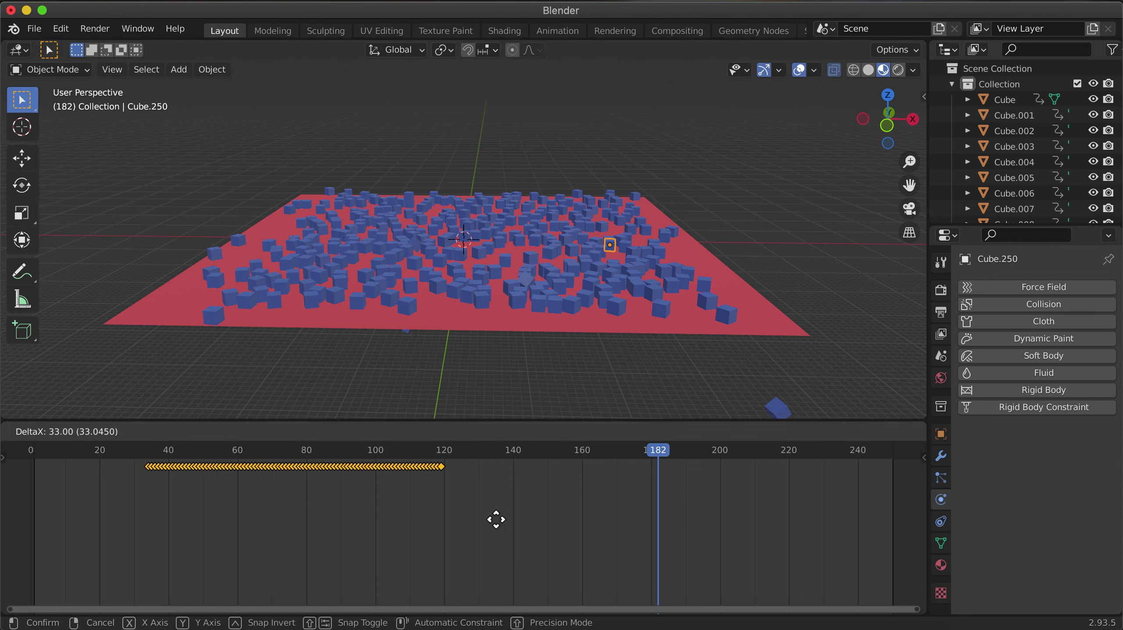
left_click(672, 505)
Step: Delay the falls of Cube.266, Cube.198, Cube.050 (70 frames) and Cube.284, then select Cube
left_click(365, 227)
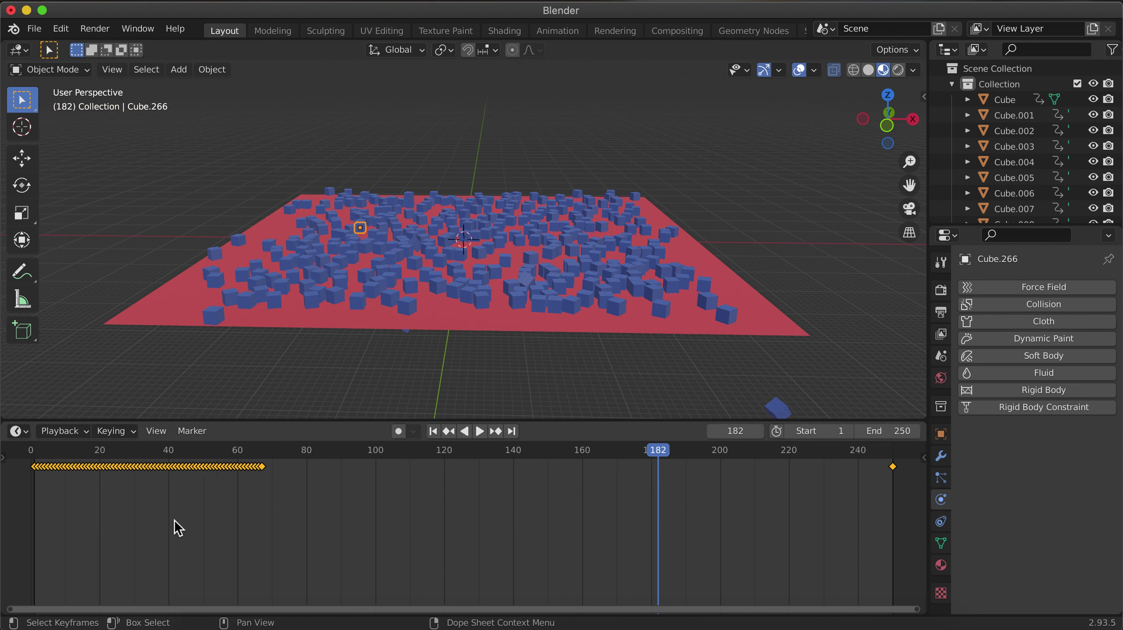
key("g")
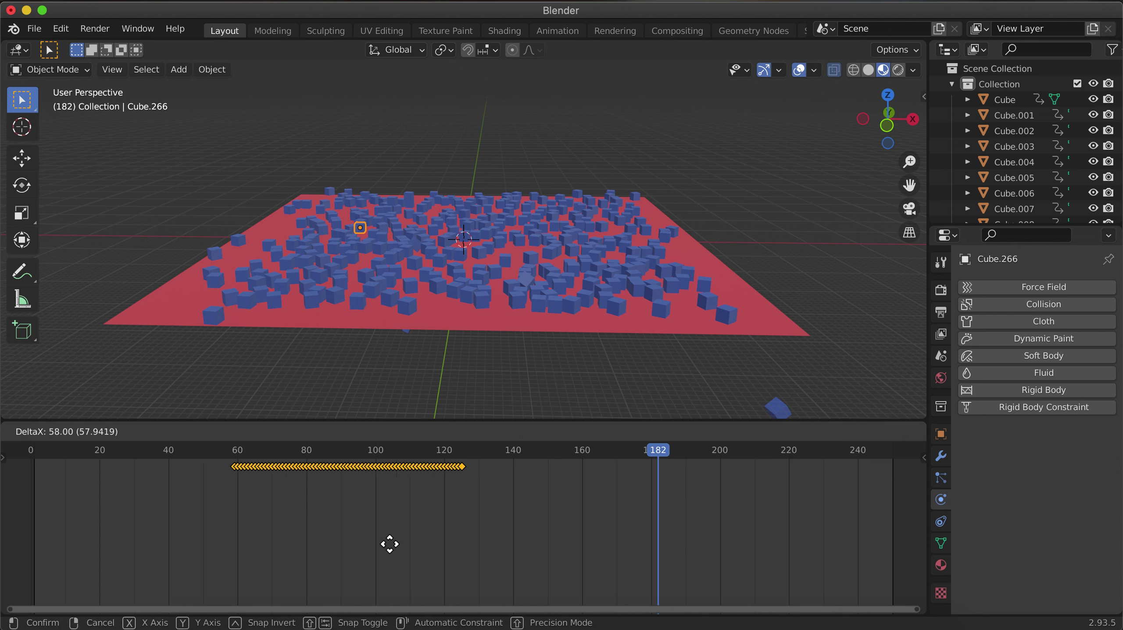
left_click(392, 545)
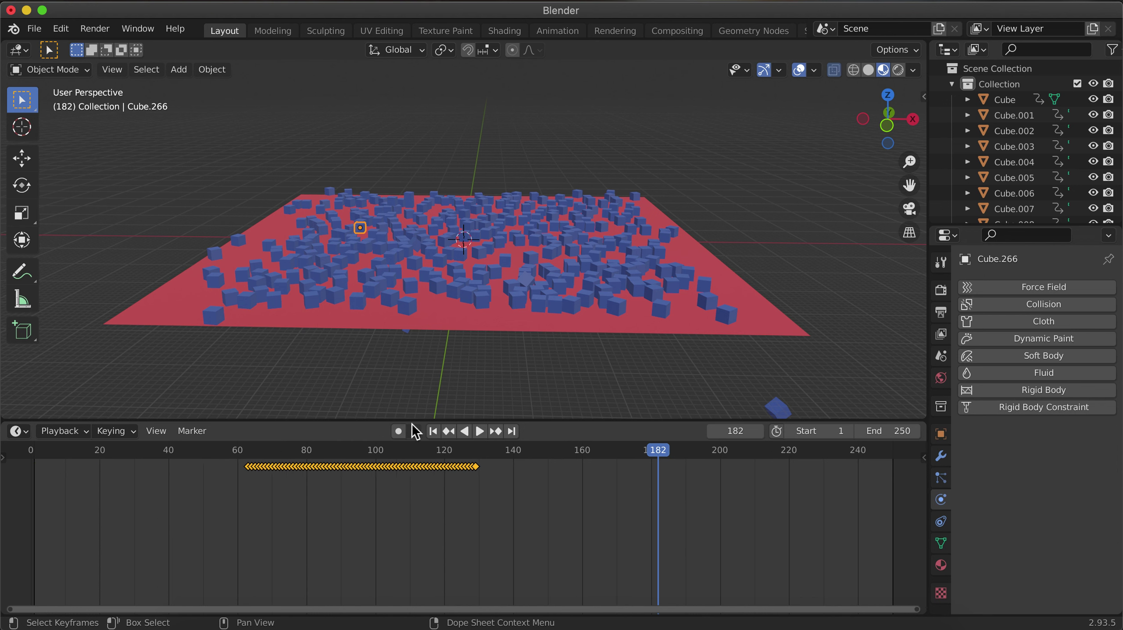
left_click(671, 285)
key("g")
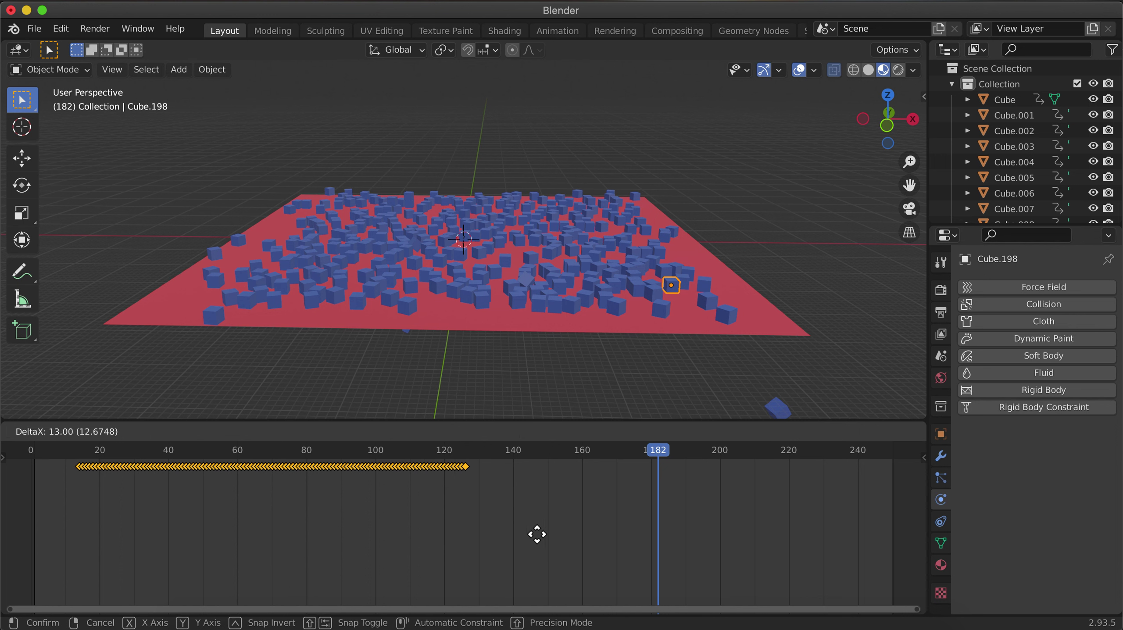
left_click(648, 535)
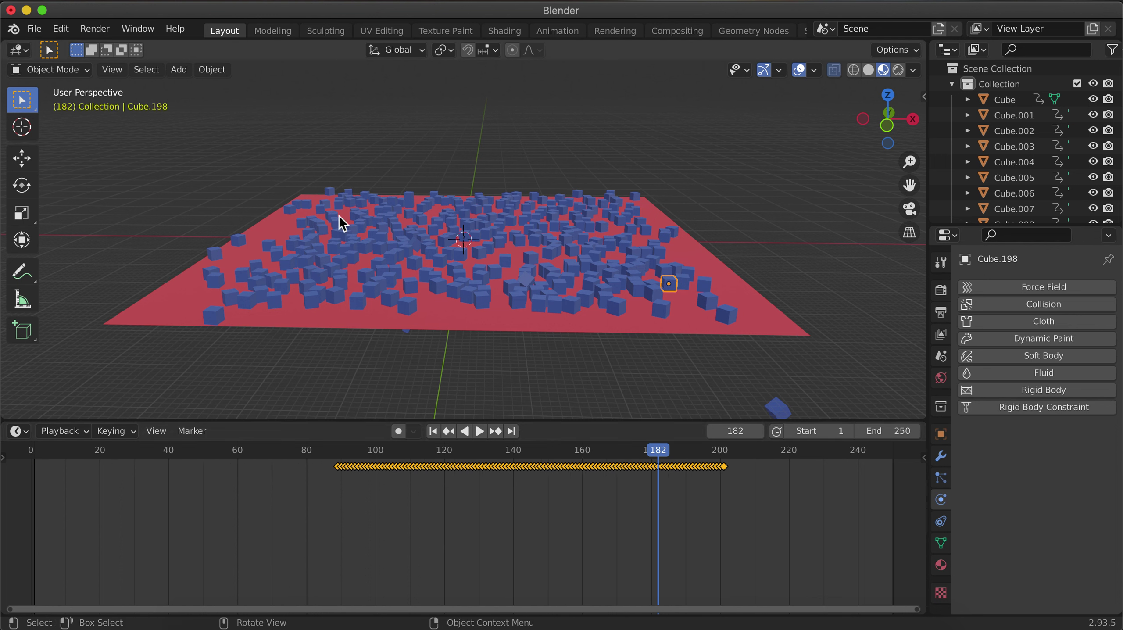
left_click(350, 202)
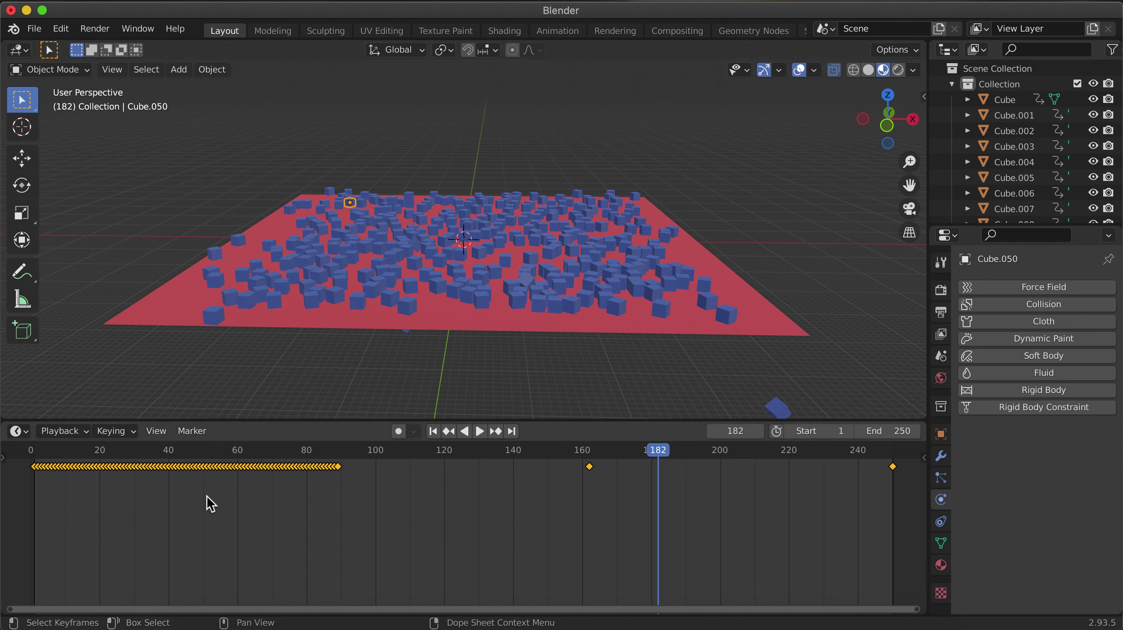
key("g")
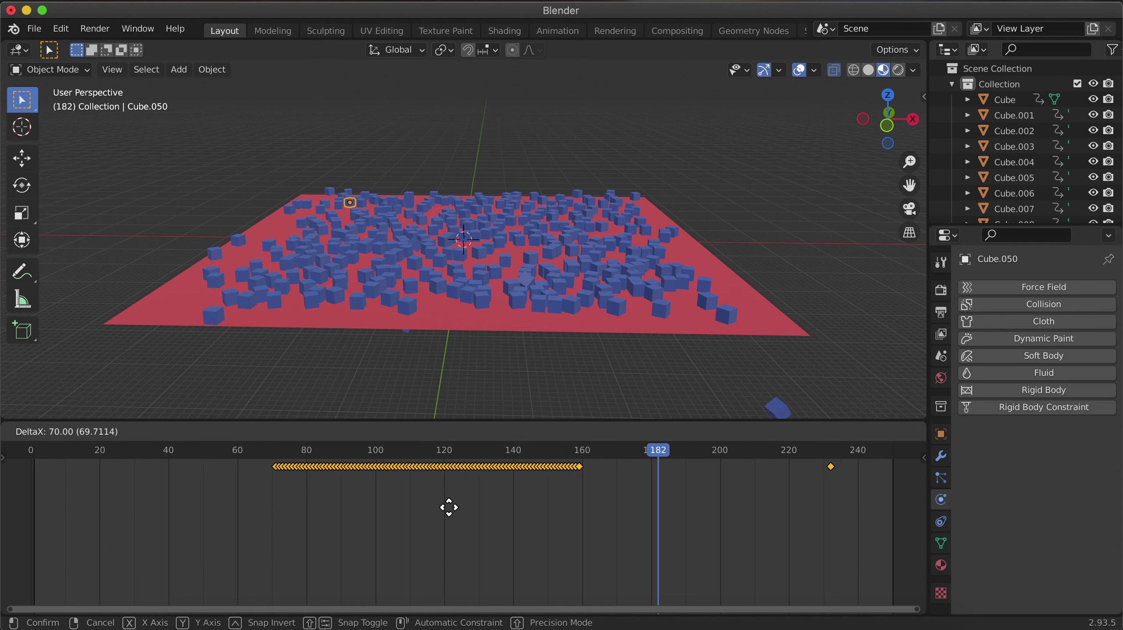
left_click(446, 506)
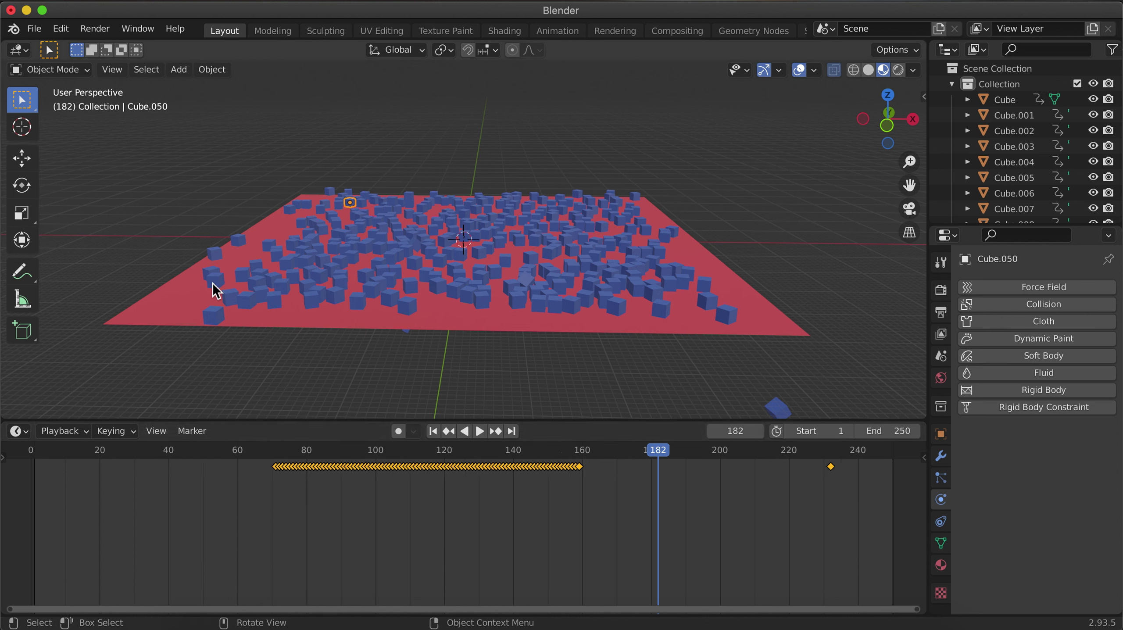
left_click(213, 282)
key("g")
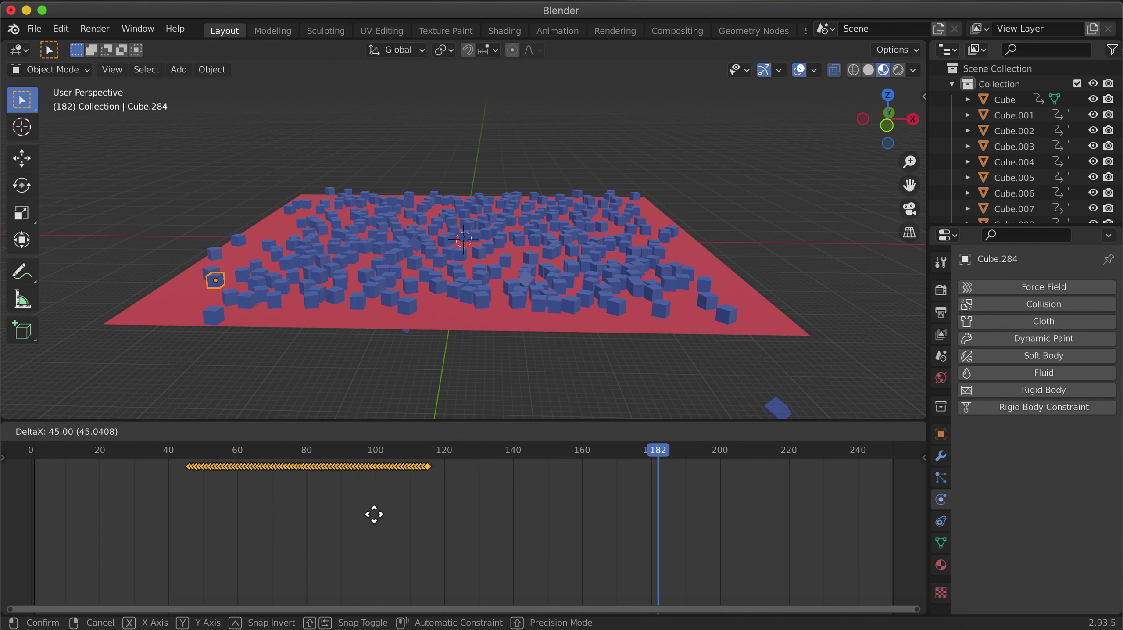
left_click(463, 512)
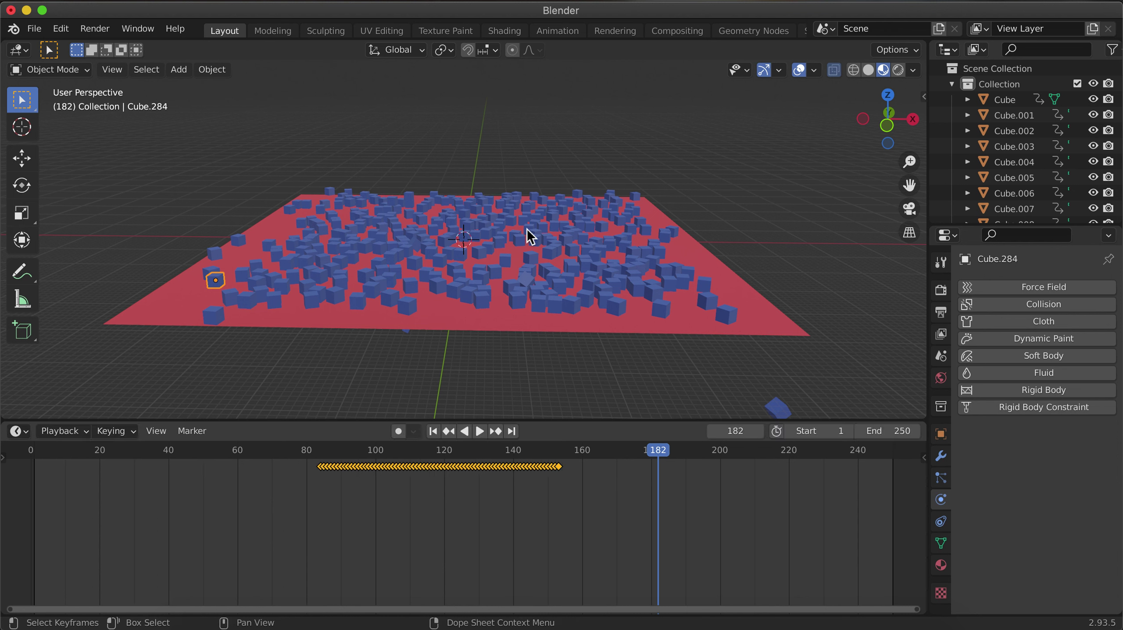
left_click(588, 216)
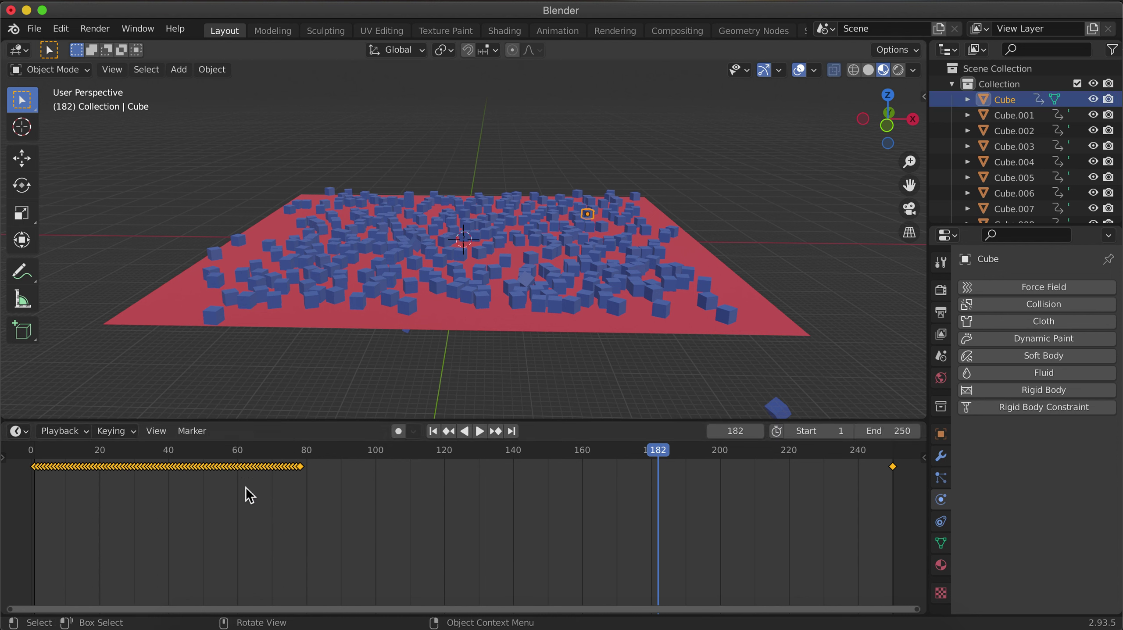
Step: Shift the fall keyframes of Cube, Cube.058, Cube.306 and Cube.093 to later frames
key("g")
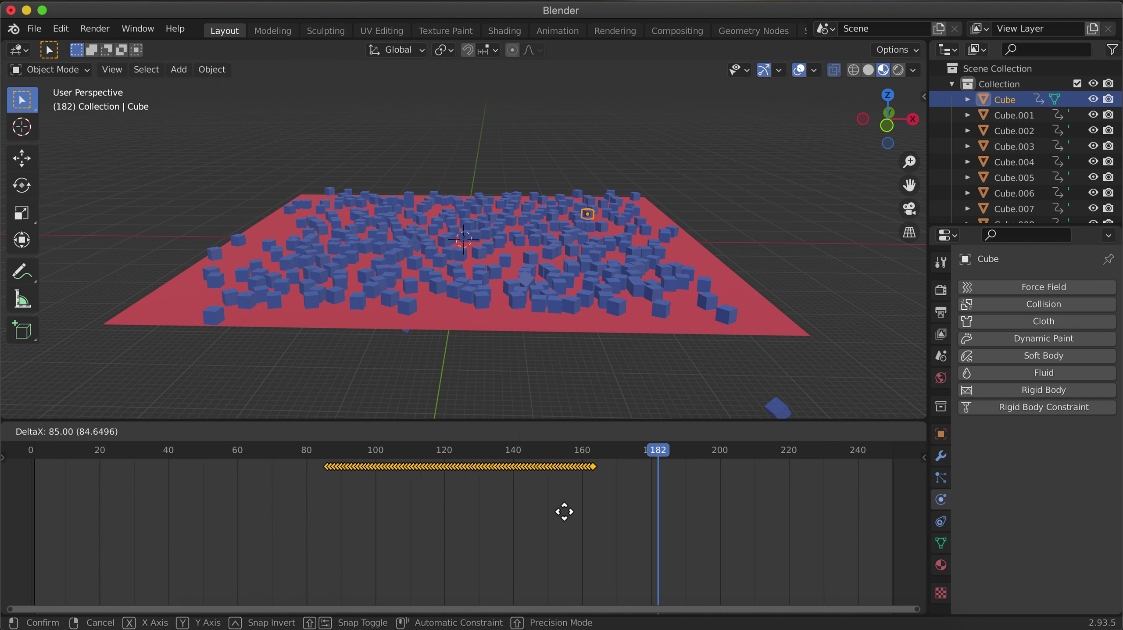
left_click(592, 450)
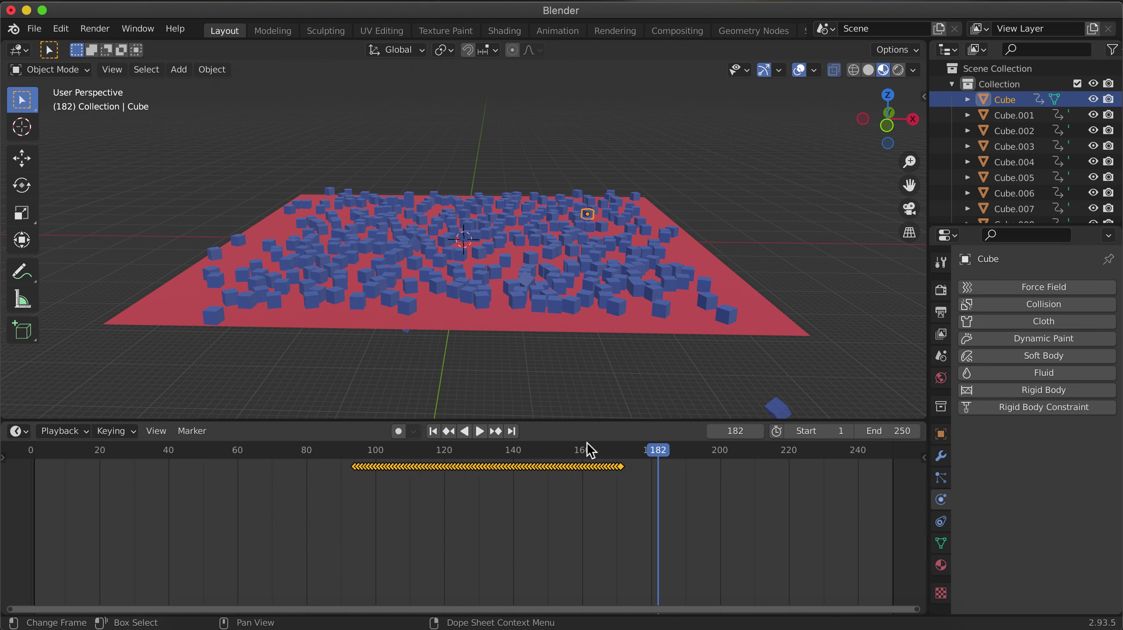
left_click(658, 253)
key("g")
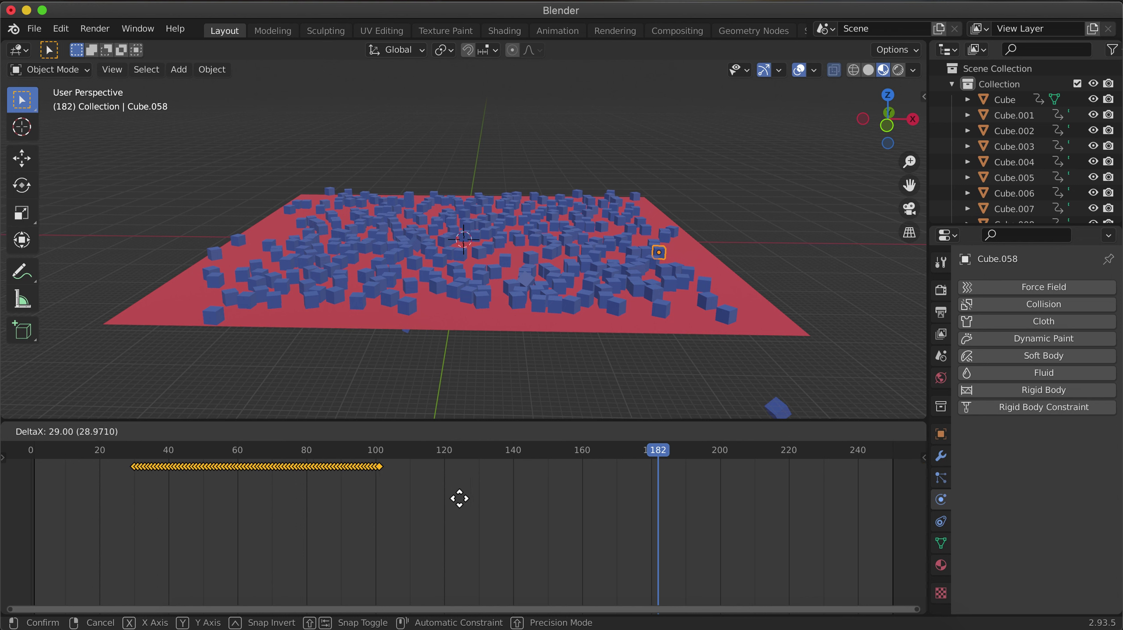
left_click(502, 498)
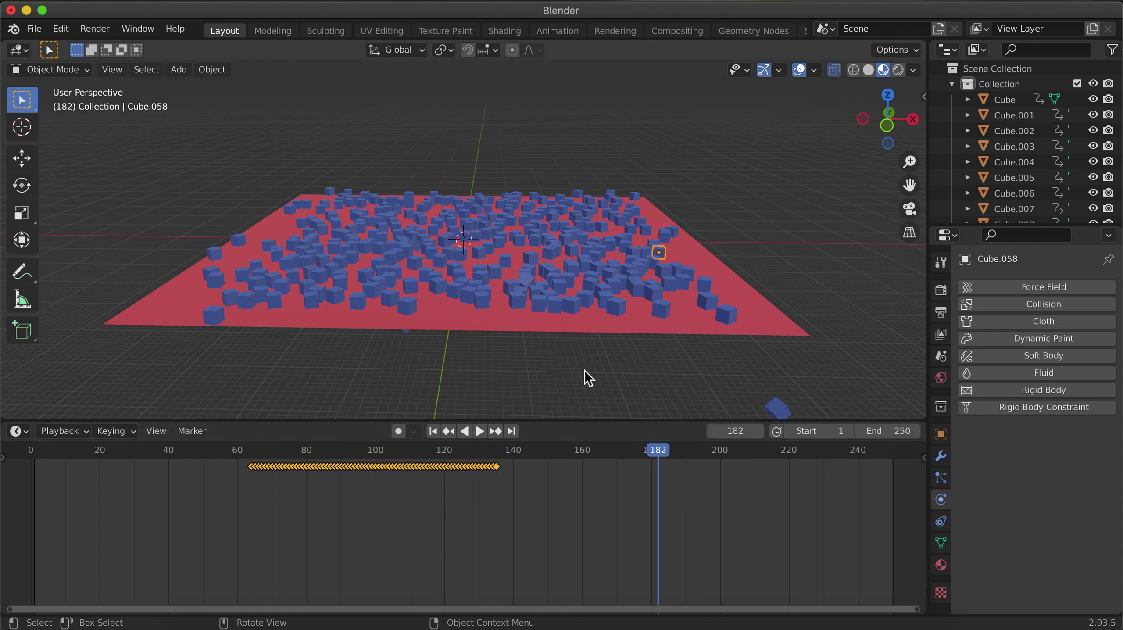
left_click(707, 301)
key("g")
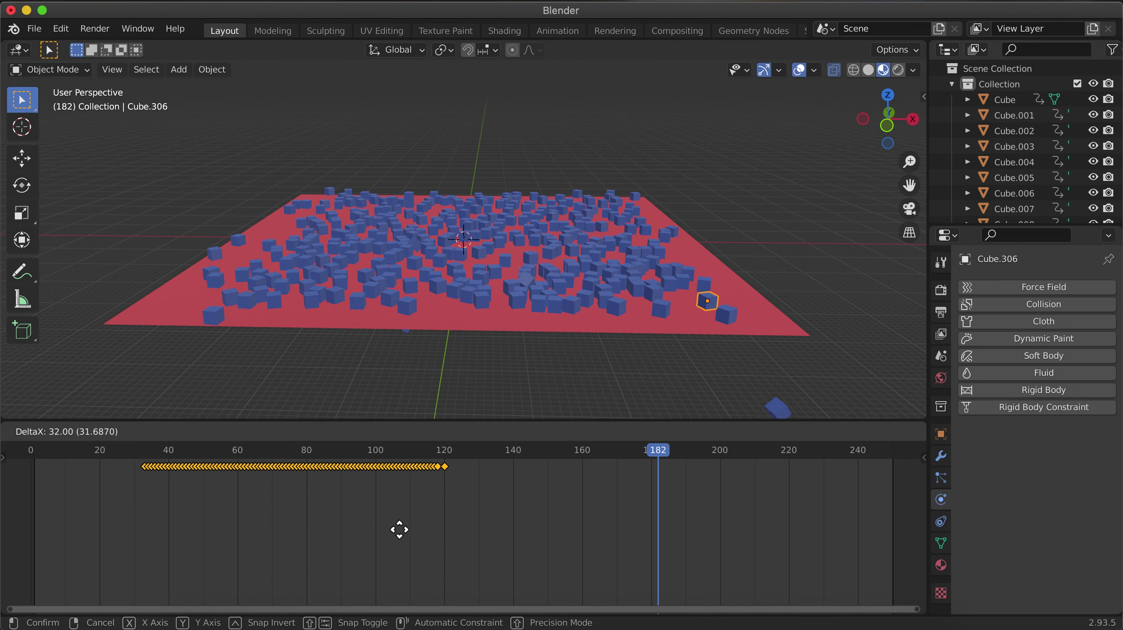
left_click(539, 528)
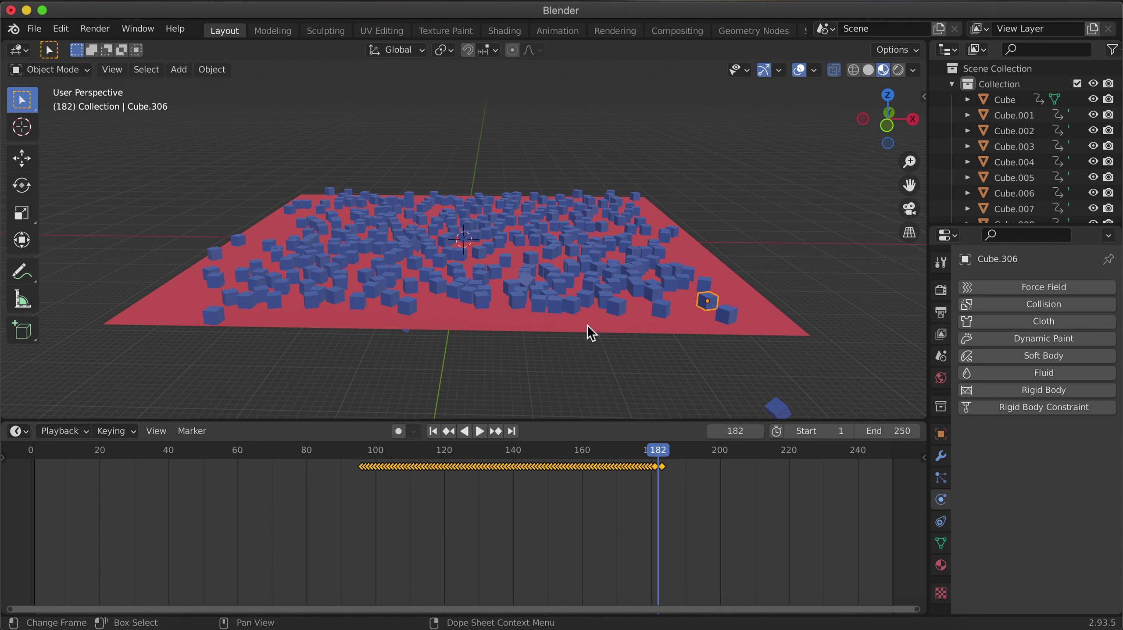
left_click(578, 249)
key("g")
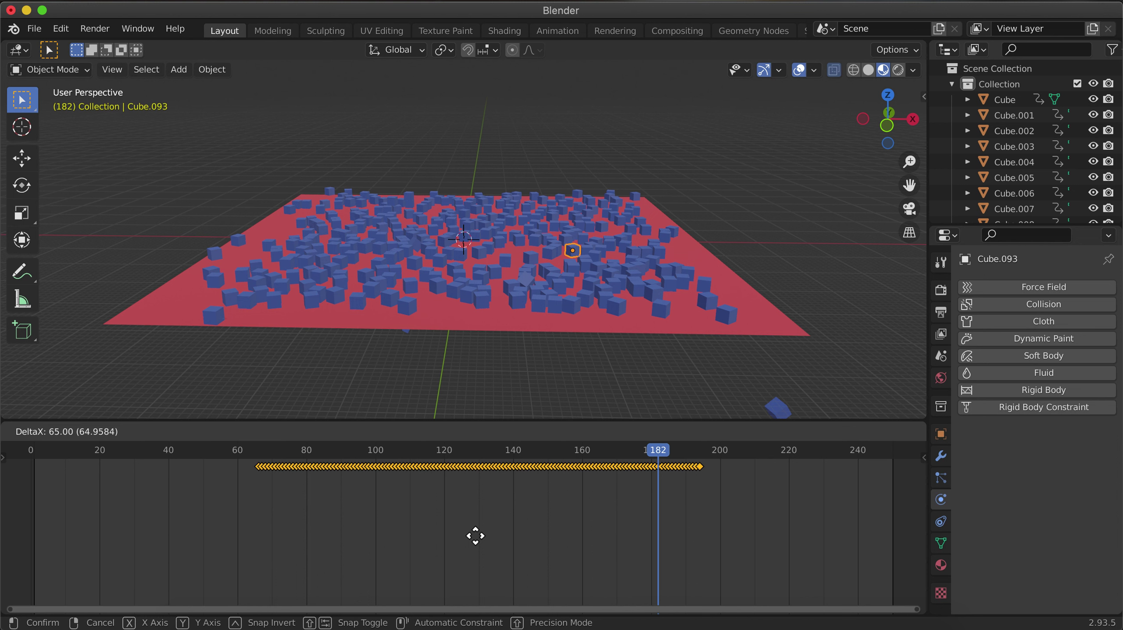
left_click(475, 536)
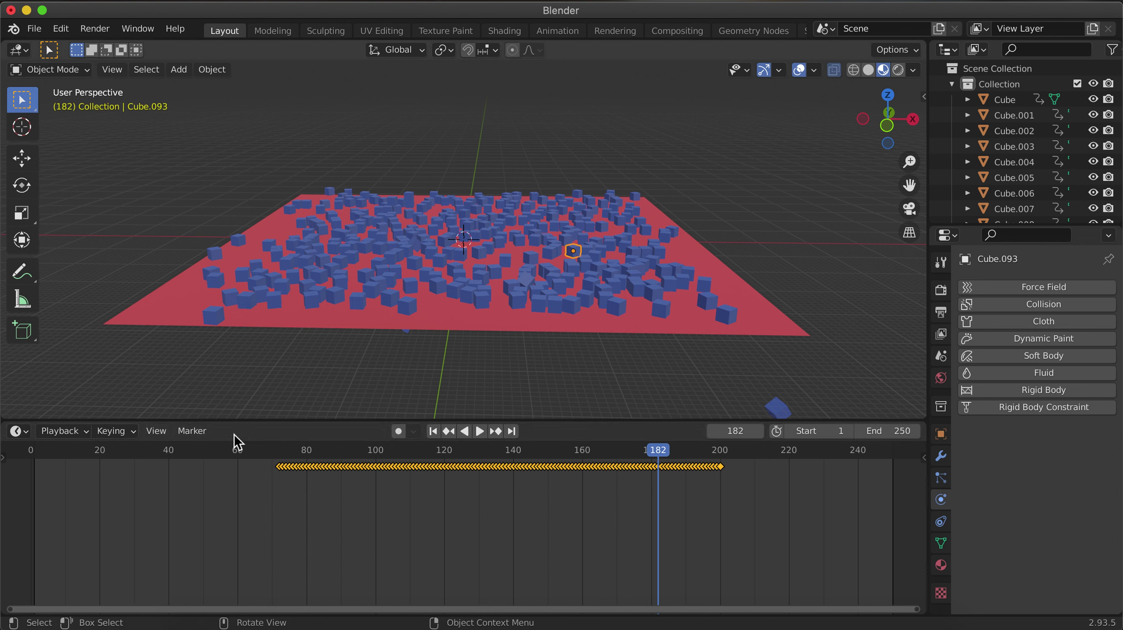
Step: Delay Cube.268, Cube.347, Cube.001 (to about frames 150–250) and Cube.329 by differing amounts
left_click(311, 300)
key("g")
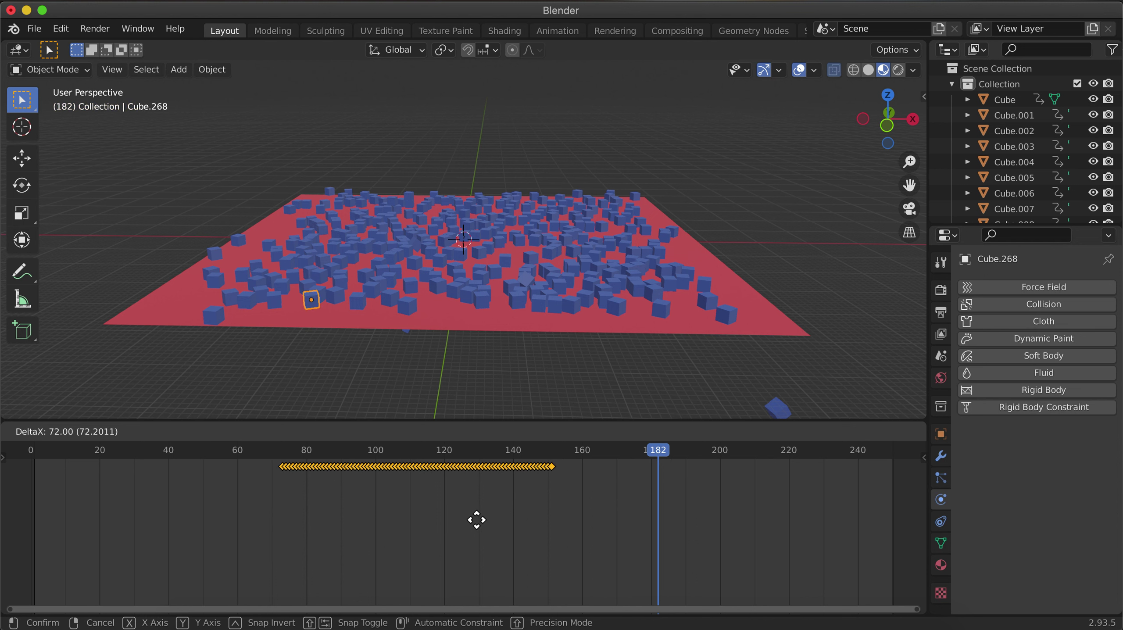
left_click(509, 519)
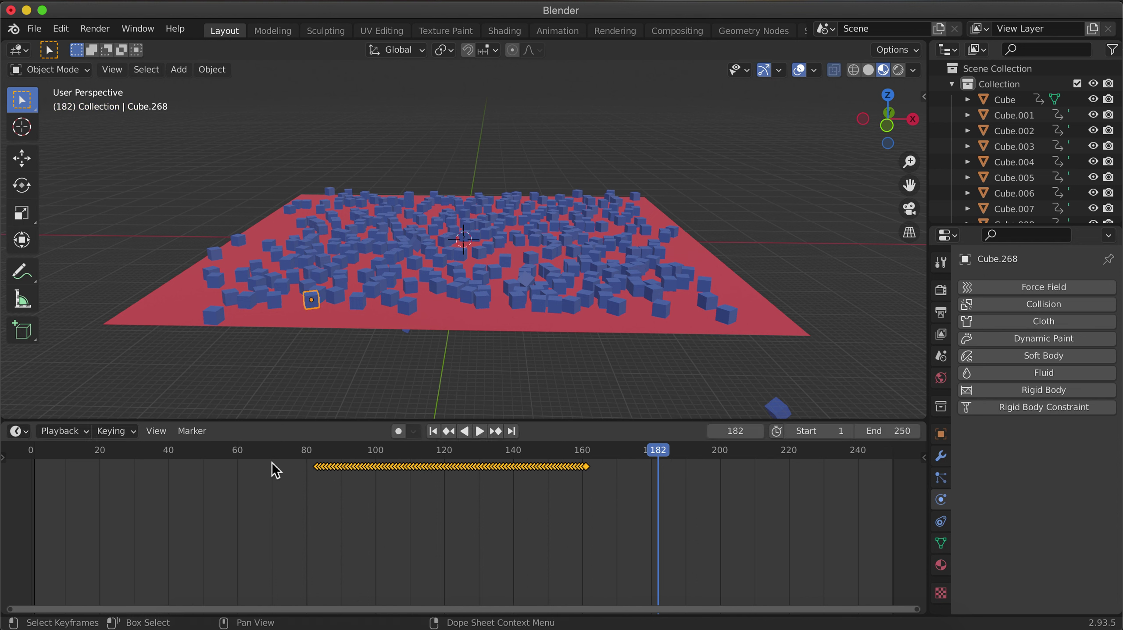
left_click(224, 318)
key("g")
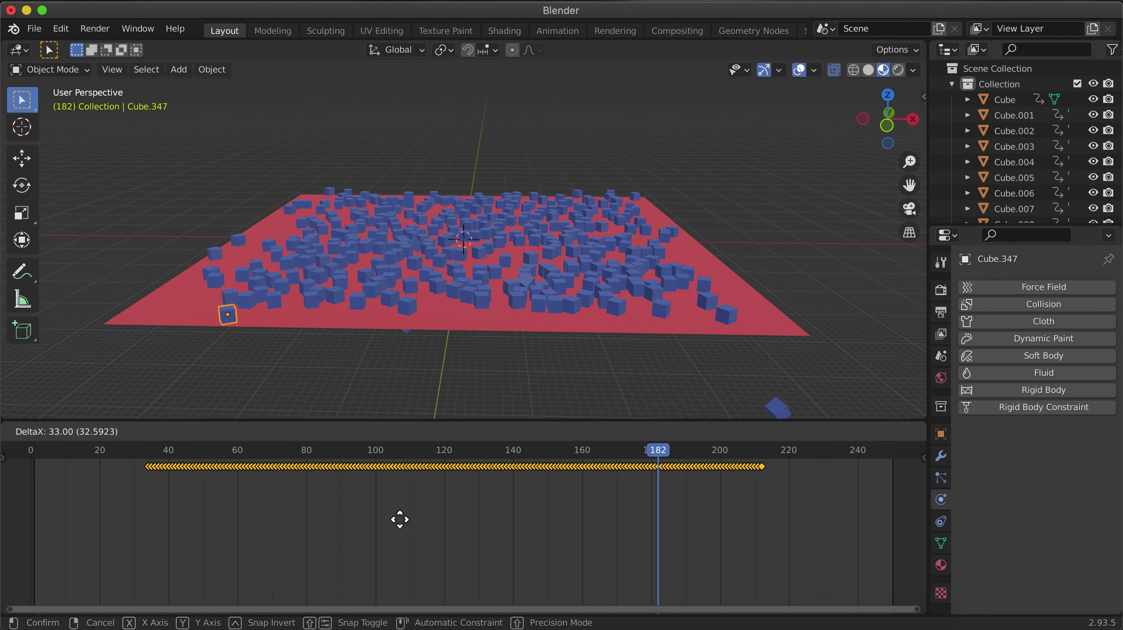
left_click(404, 525)
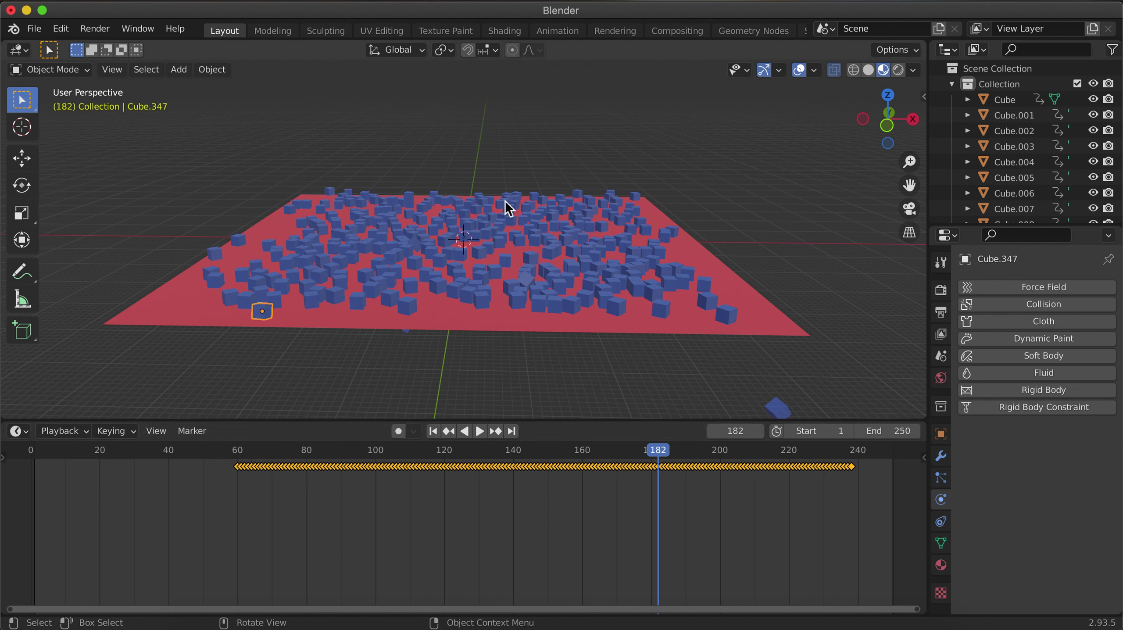
key("ctrl+z")
key("ctrl+z")
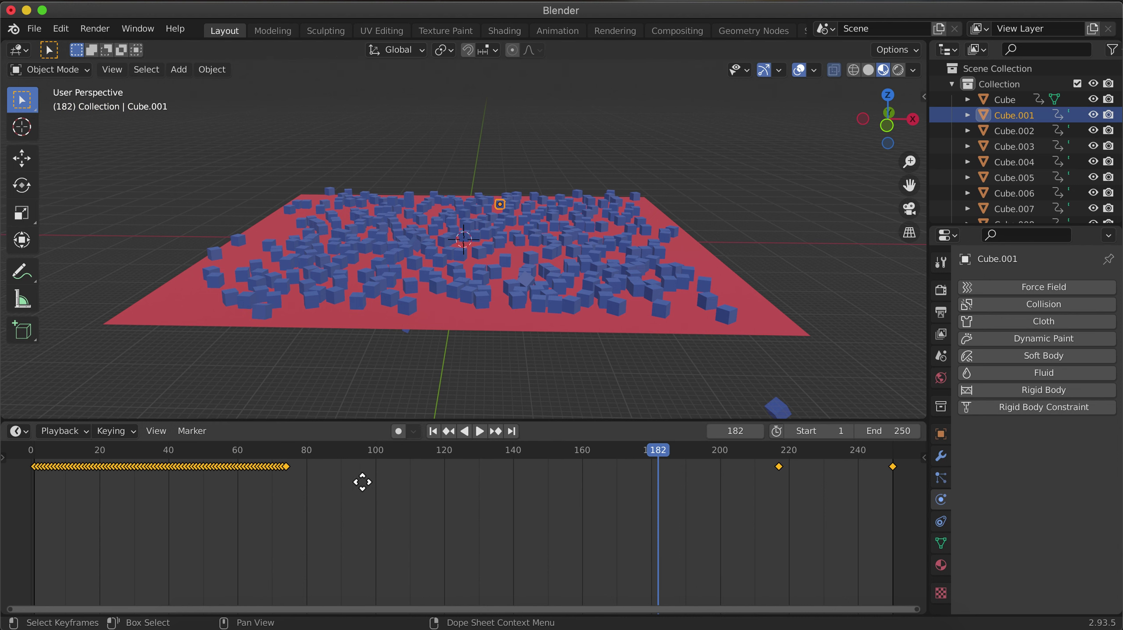
key("g")
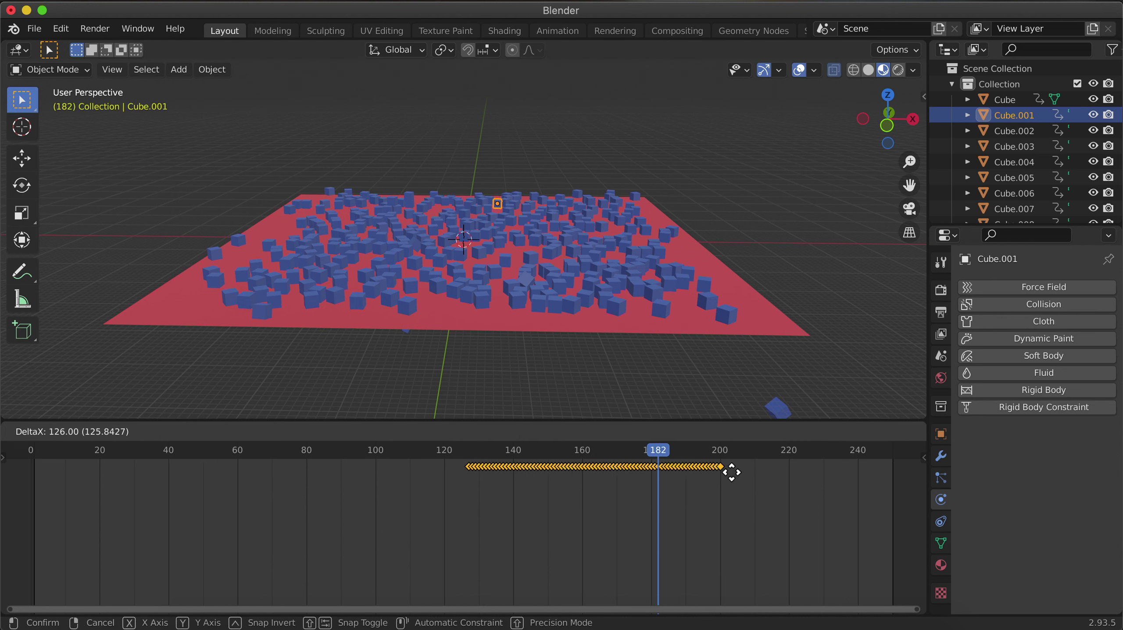
left_click(760, 479)
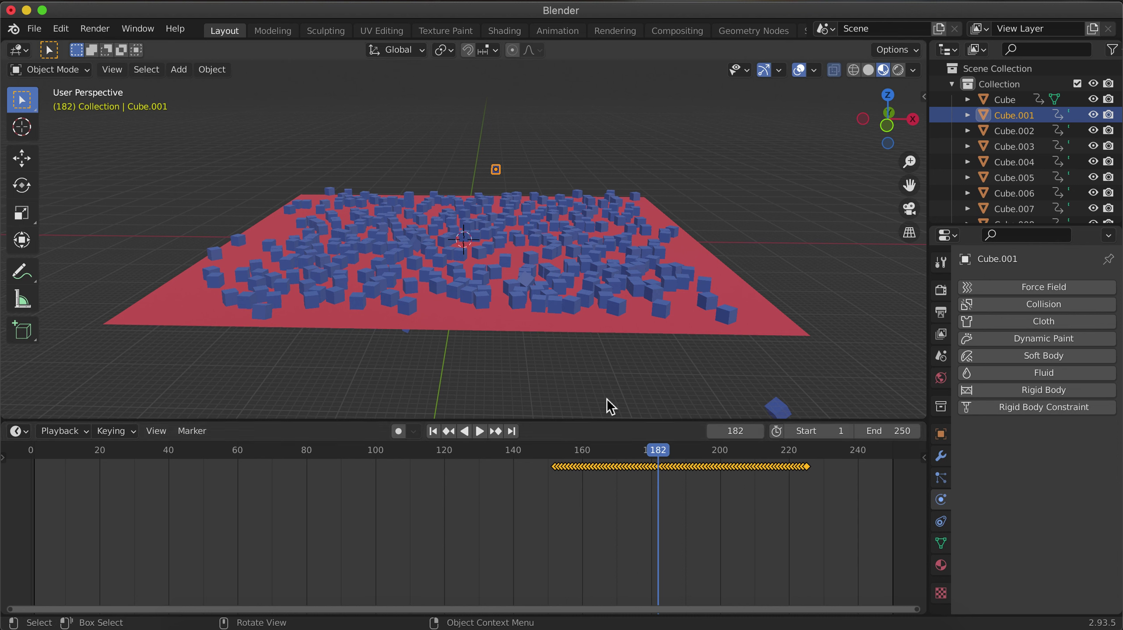
left_click(625, 248)
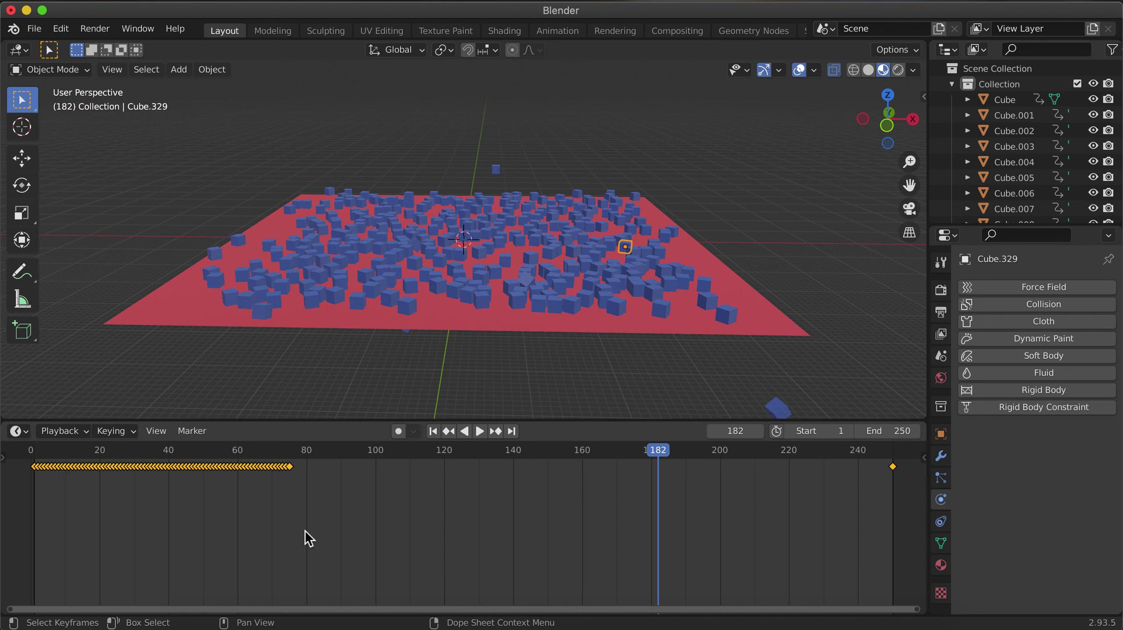
key("g")
left_click(406, 422)
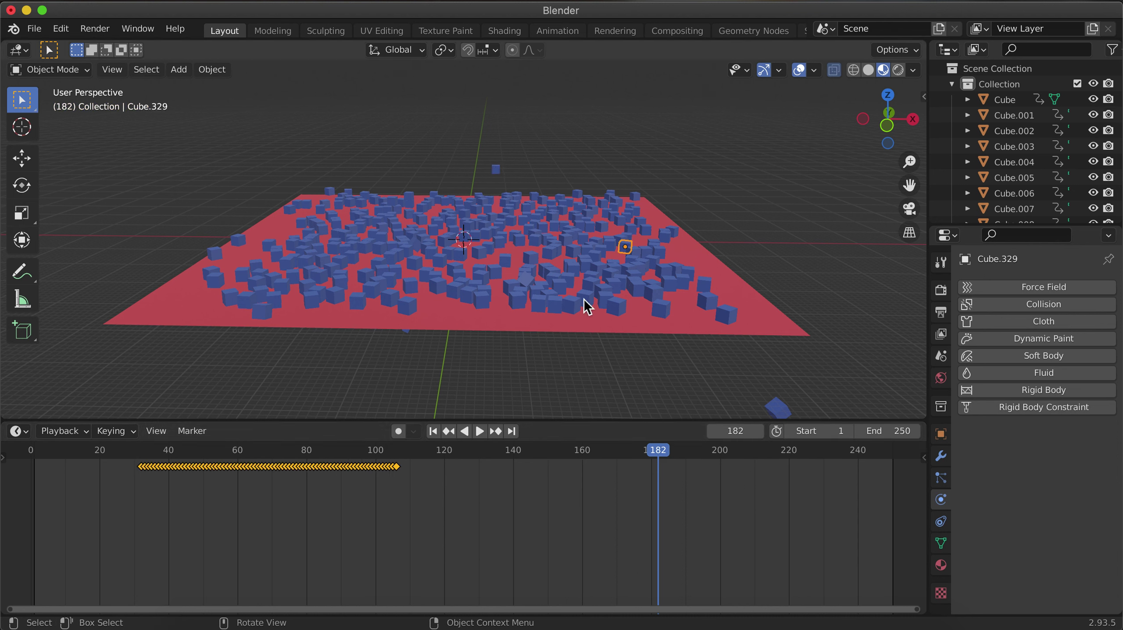
Step: Offset the keyframes of Cube.130, Cube.230, Cube.082 and Cube.243 to staggered later frames
left_click(574, 304)
key("g")
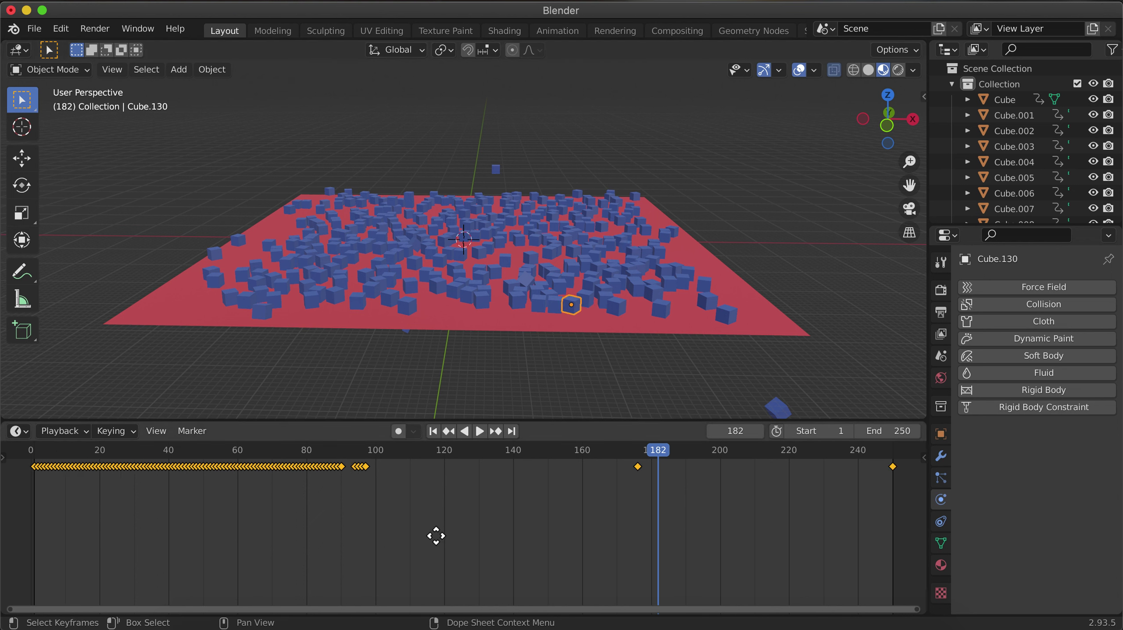
left_click(521, 528)
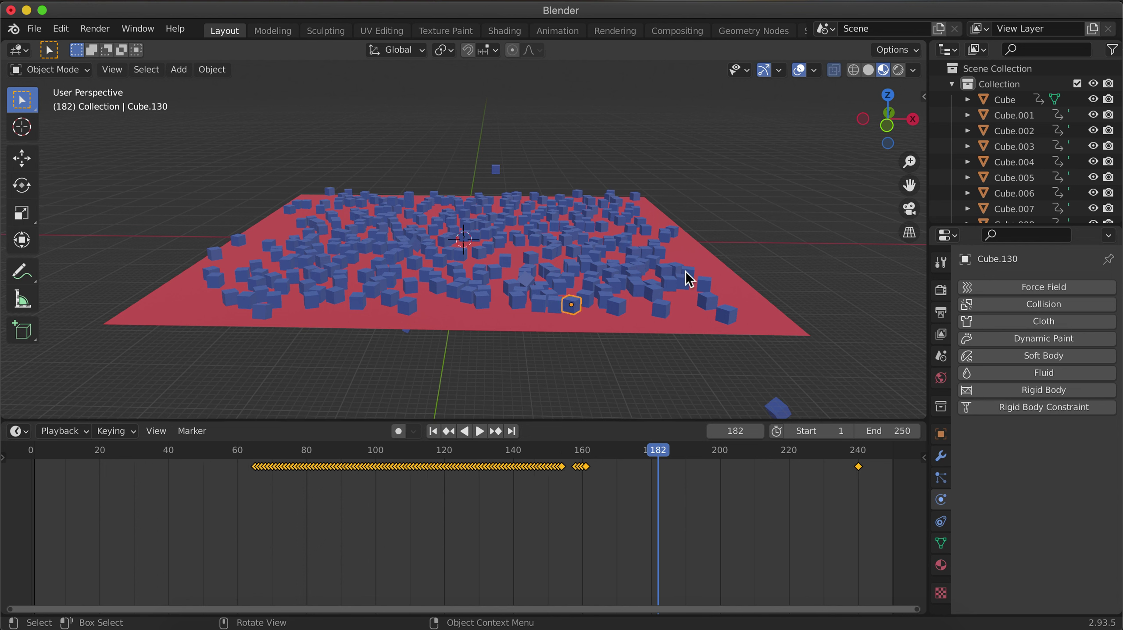
left_click(639, 289)
key("g")
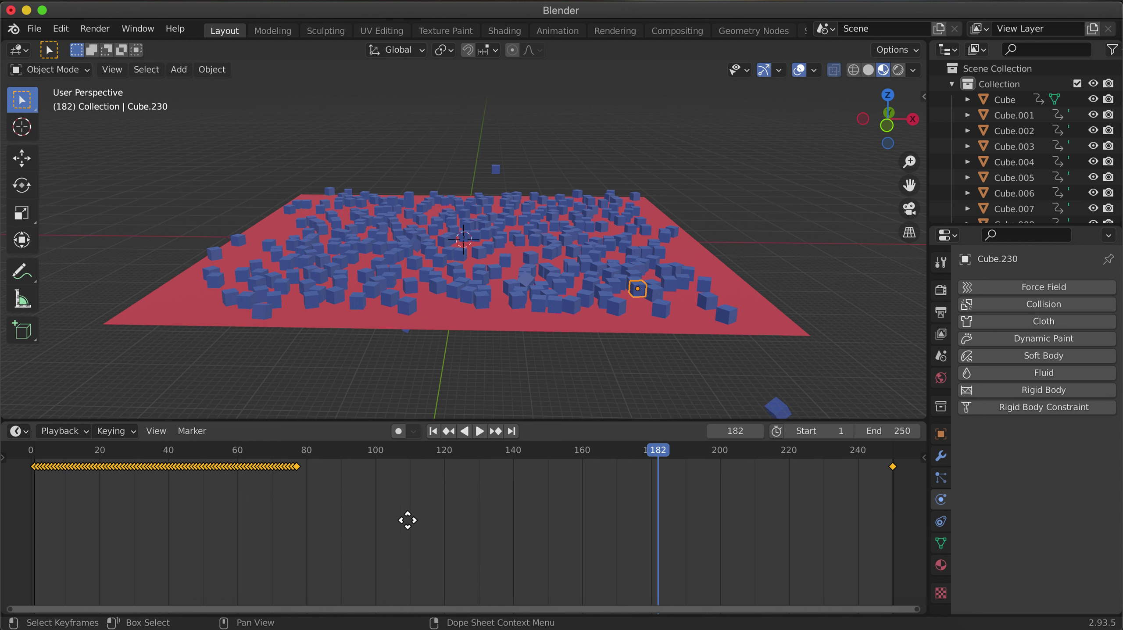
left_click(585, 524)
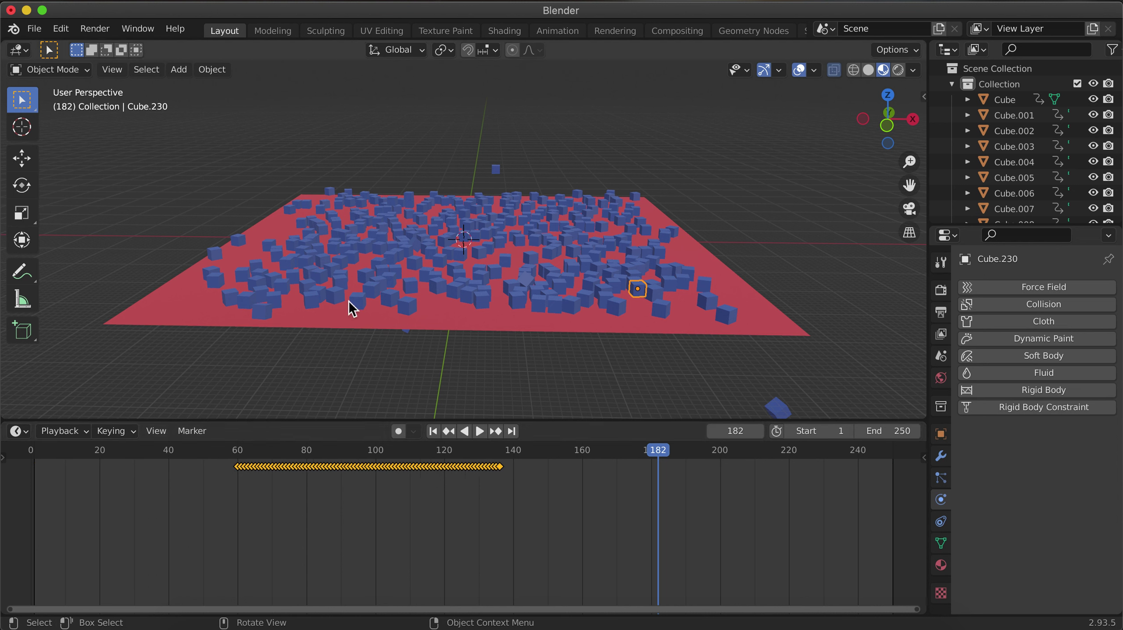
left_click(357, 302)
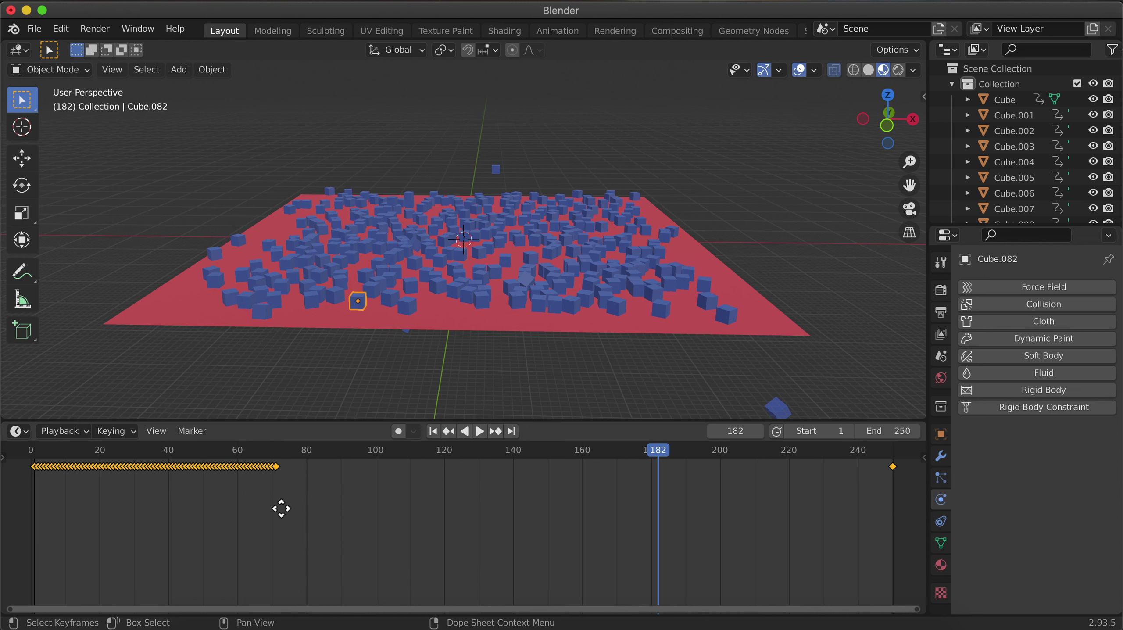
key("g")
left_click(524, 524)
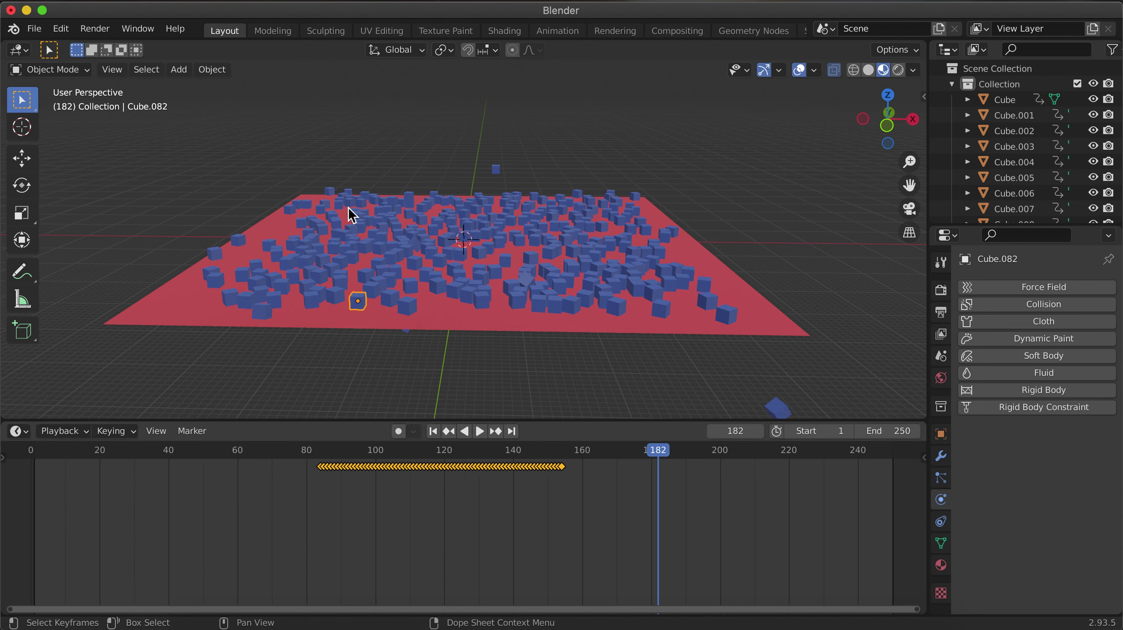
left_click(336, 244)
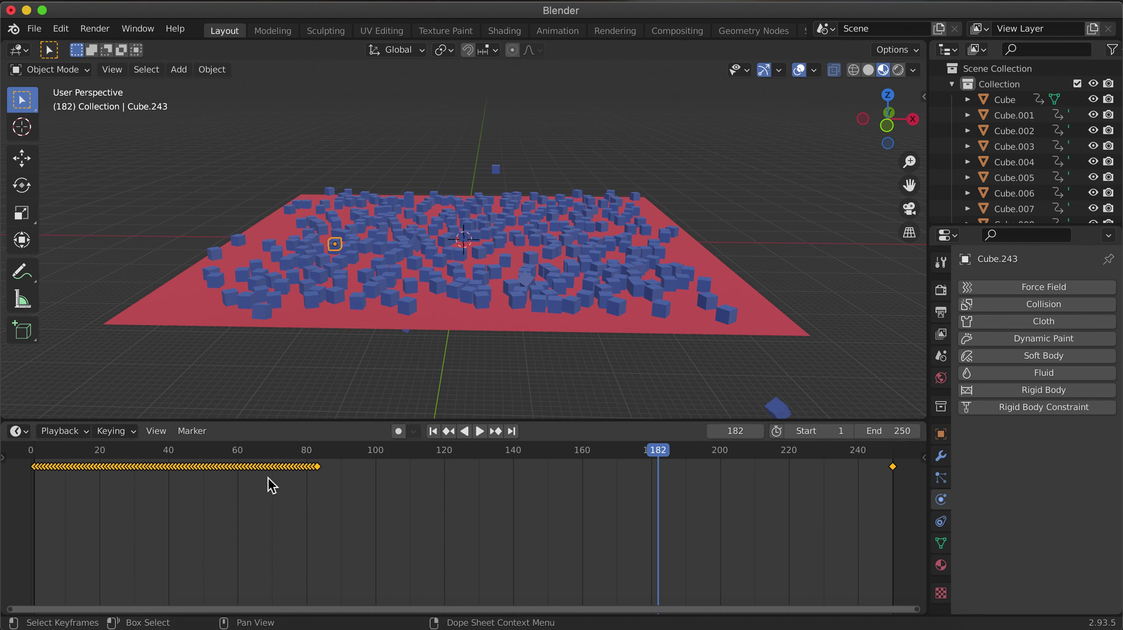
key("g")
left_click(506, 497)
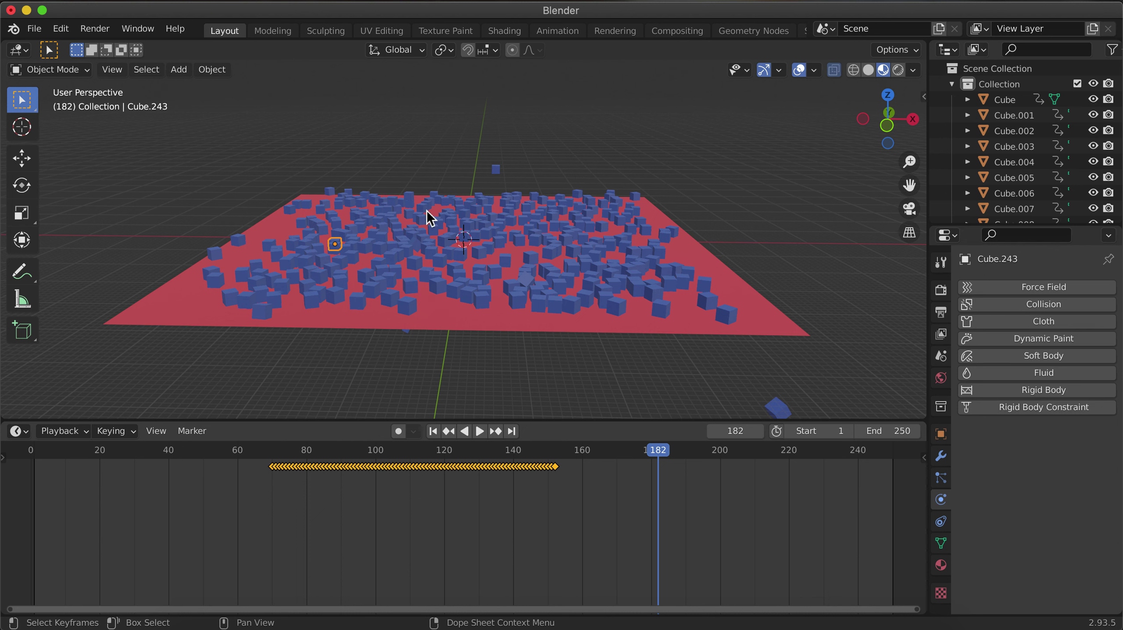
Step: Undo an accidental move, then delay Cube.121 and Cube.063 keyframes and recheck Cube.250
left_click(458, 238)
key("g")
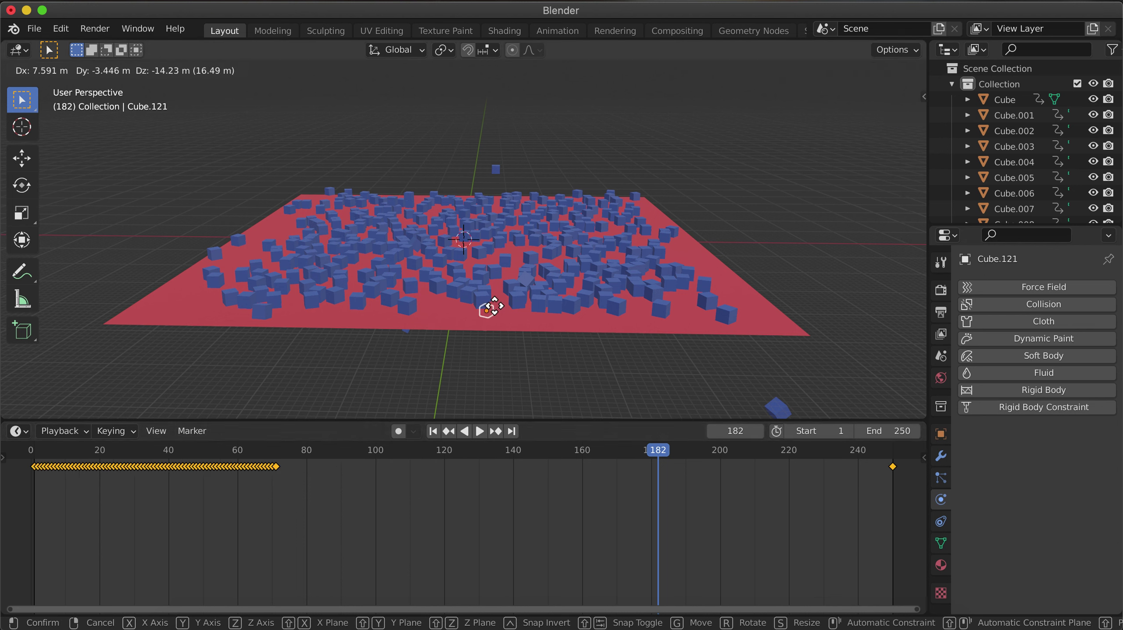
left_click(494, 290)
key("super+z")
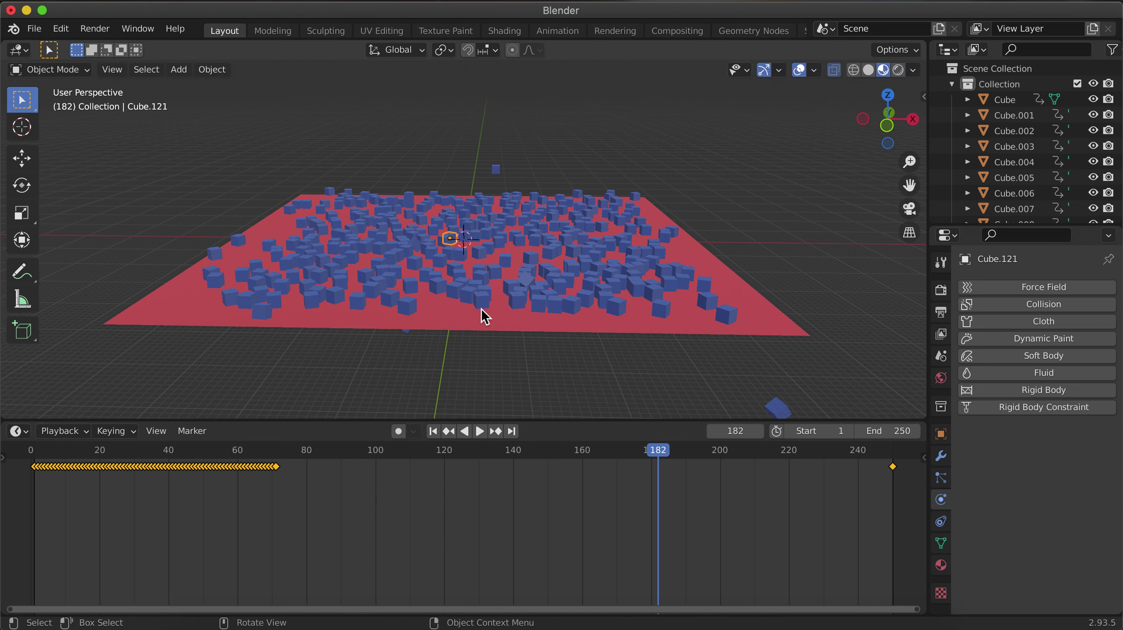
key("g")
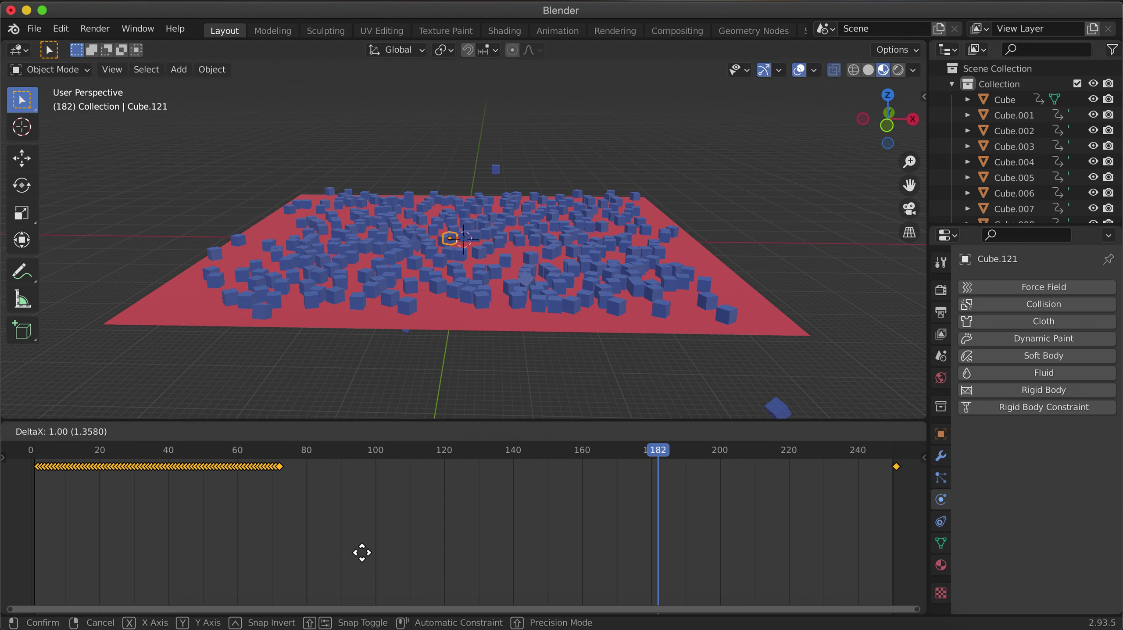
left_click(441, 529)
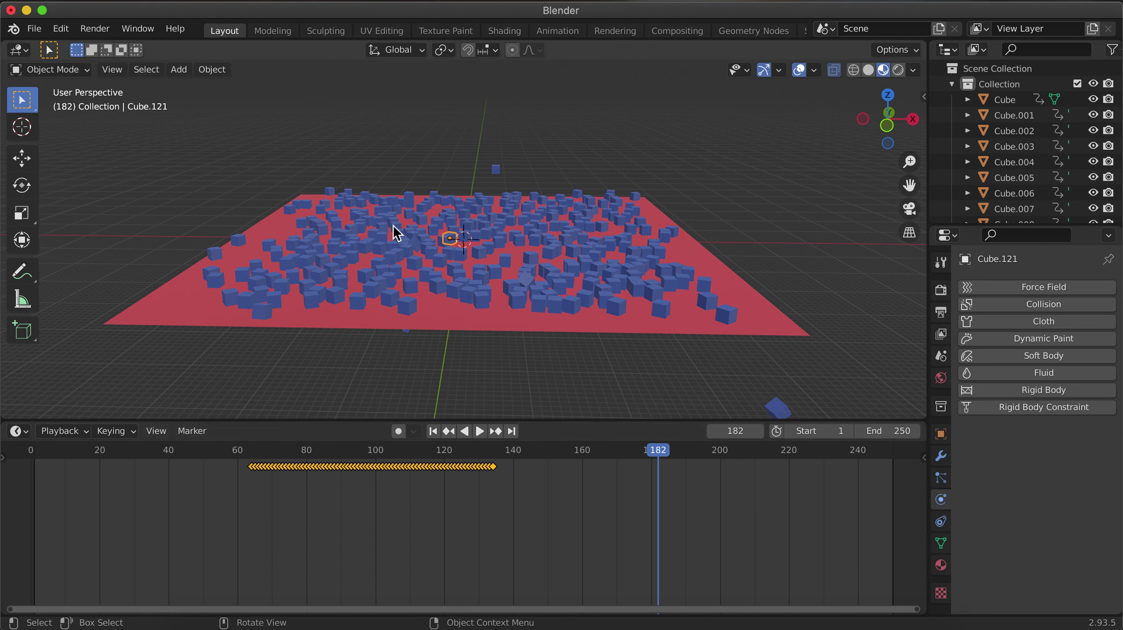
key("super+z")
key("super+z")
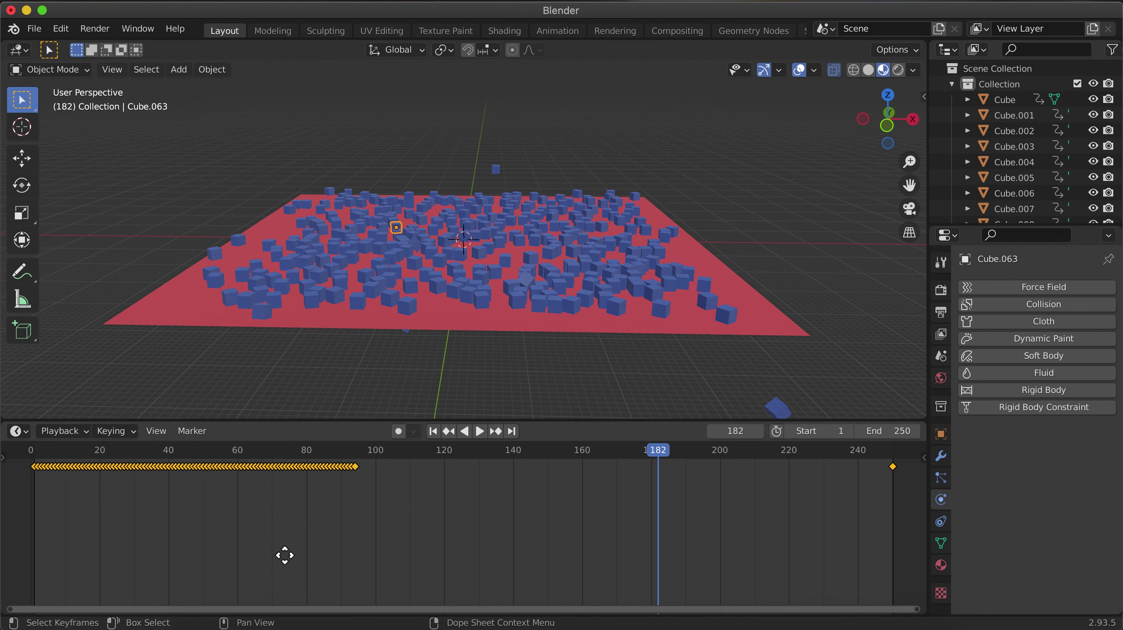
key("g")
left_click(543, 533)
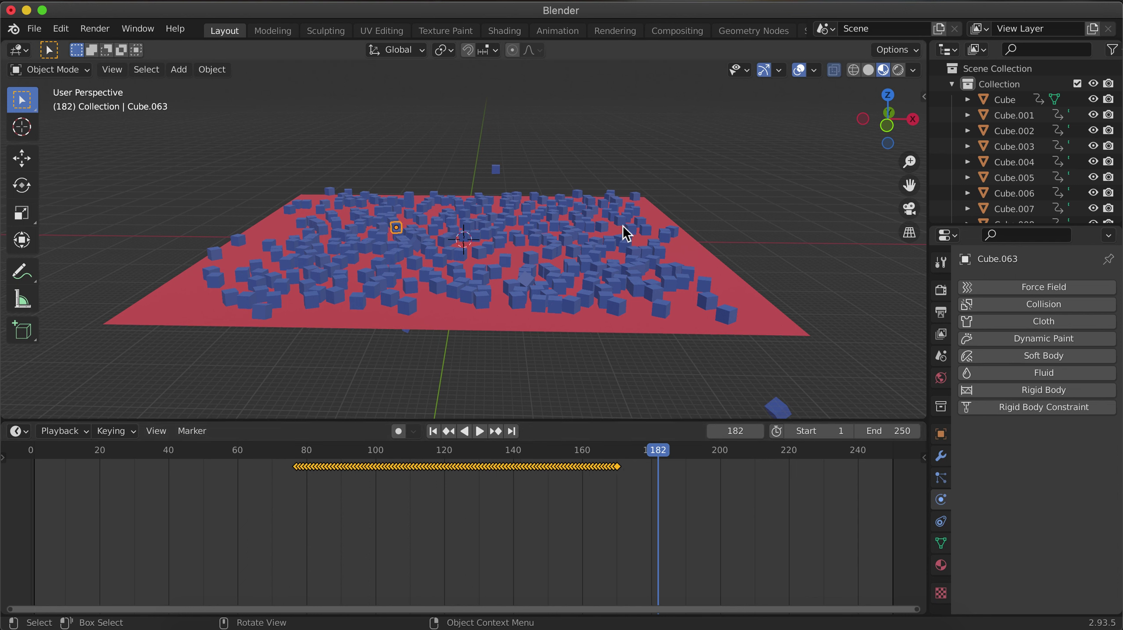
left_click(619, 242)
left_click(617, 243)
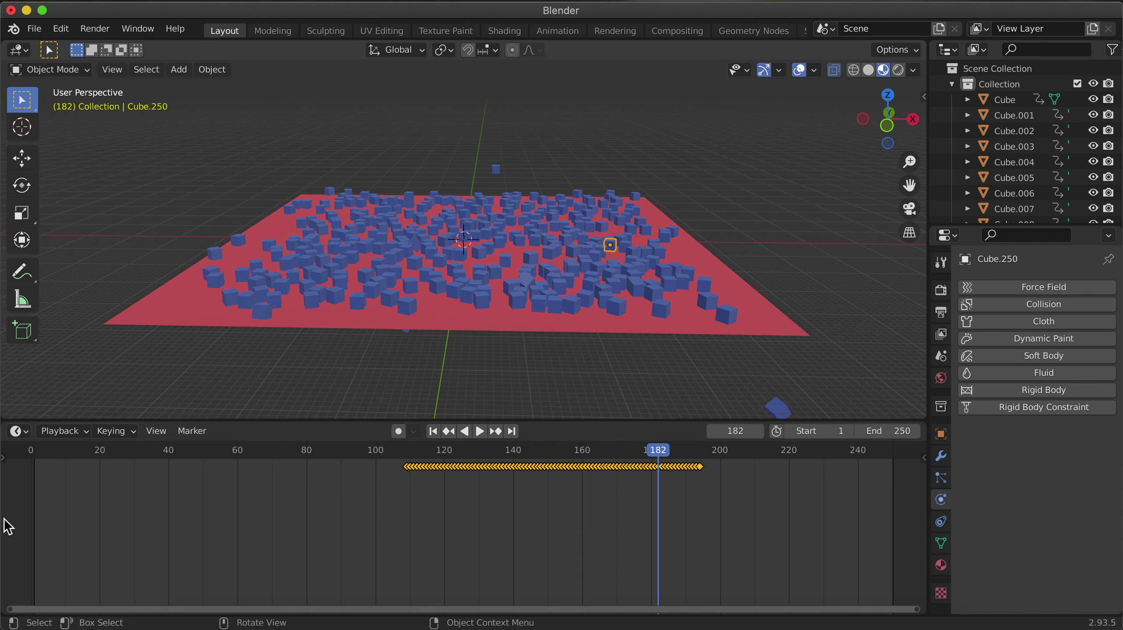
Step: Slide Cube.201, Cube.238, Cube.010 (79 frames) and Cube.051 keyframes later
left_click(312, 264)
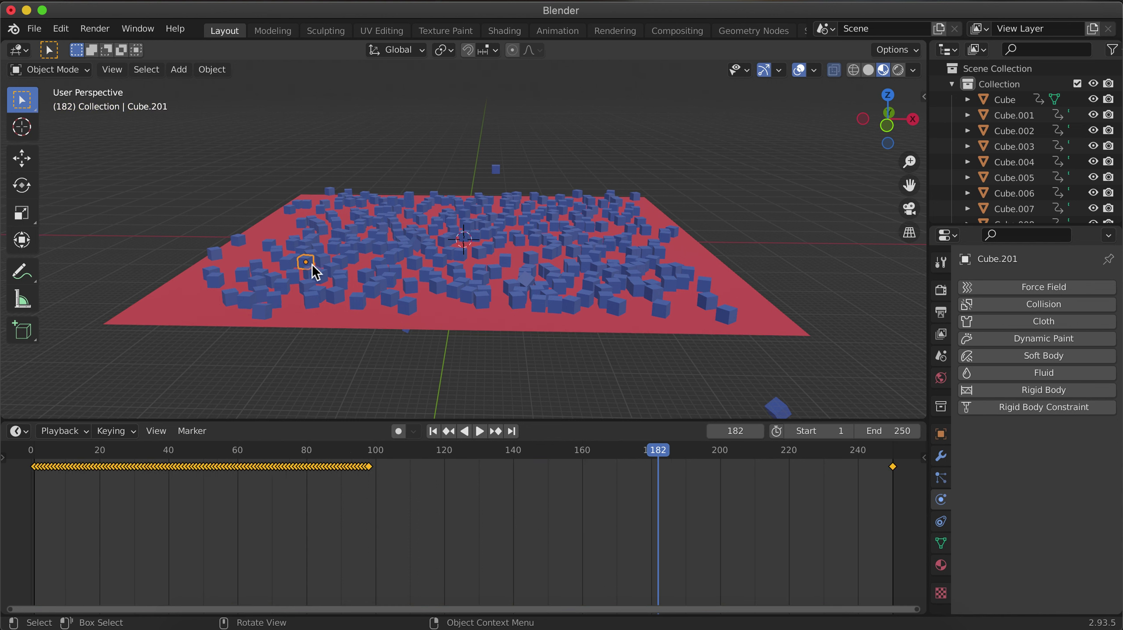
key("g")
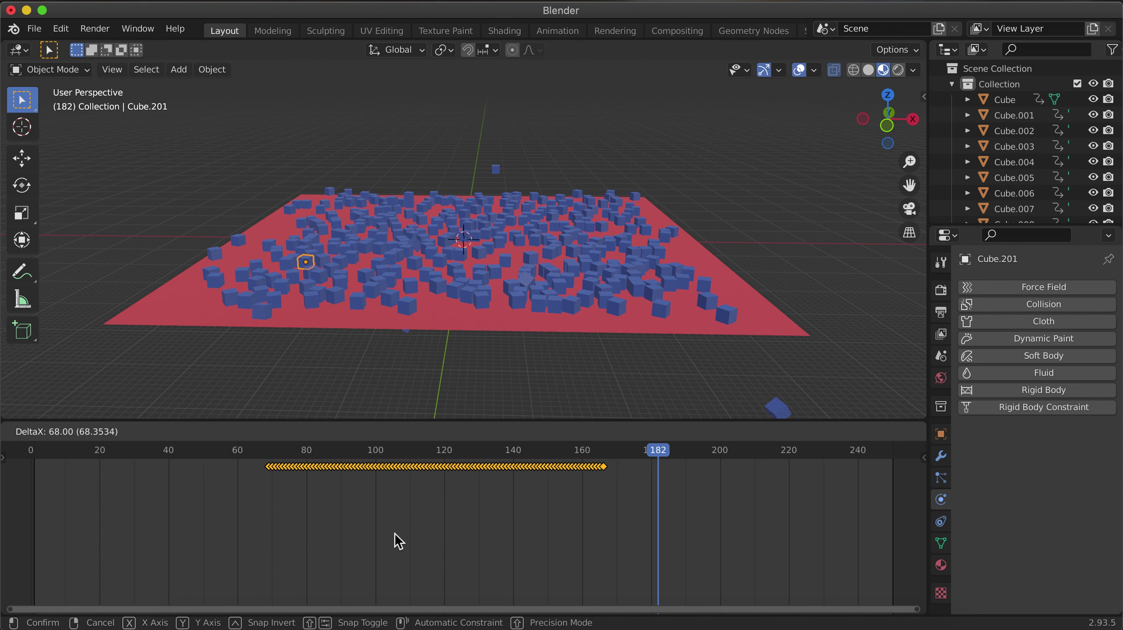
left_click(404, 536)
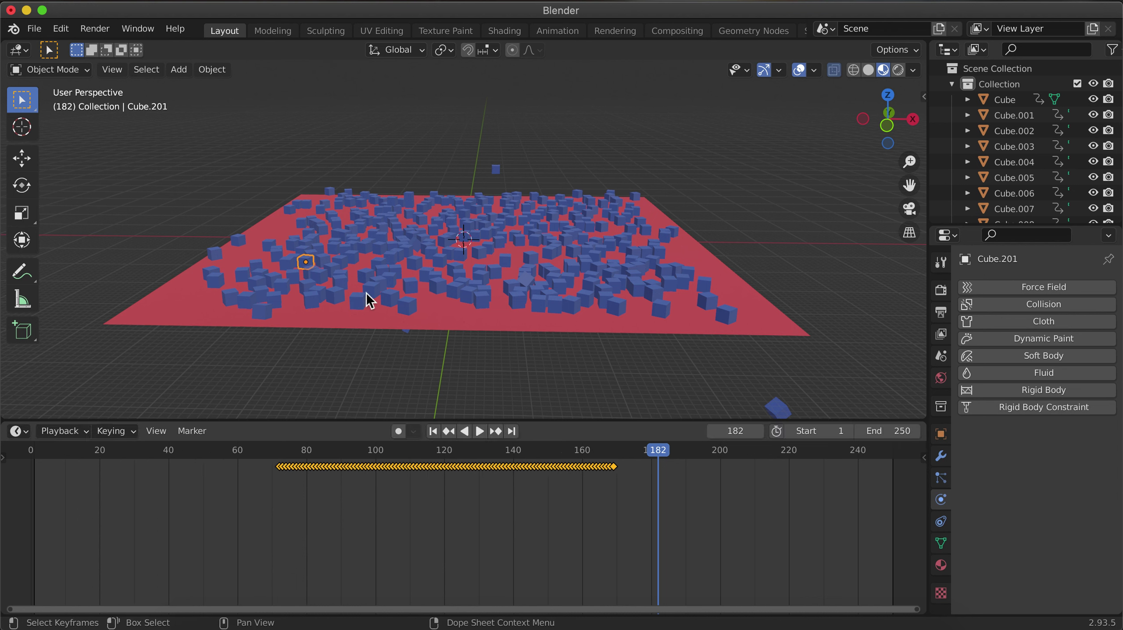
left_click(419, 221)
key("g")
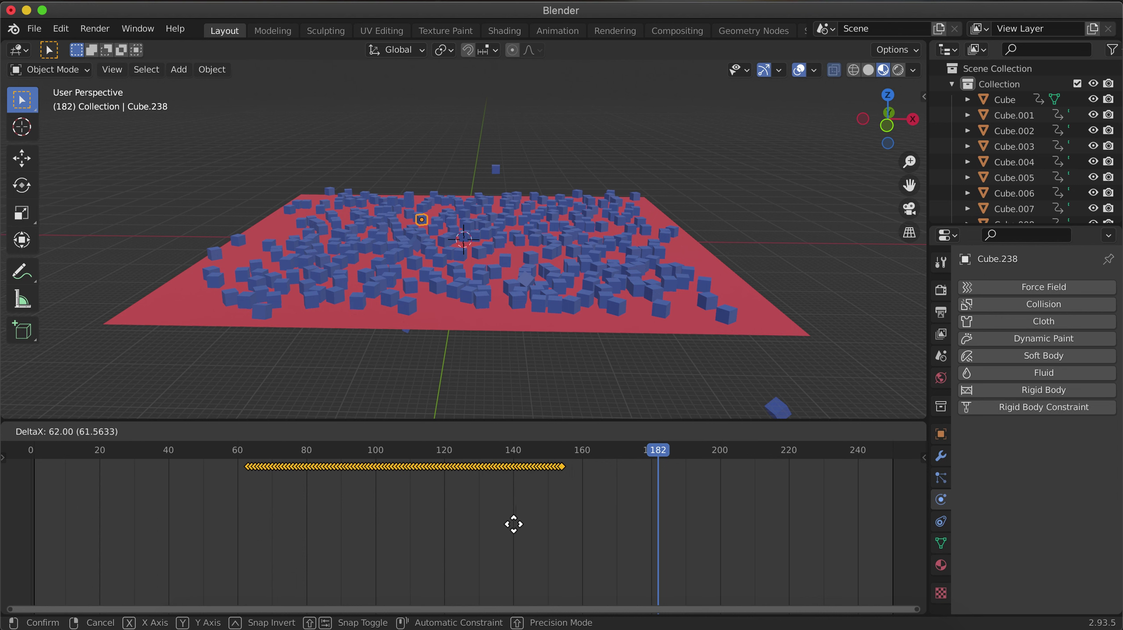
left_click(571, 525)
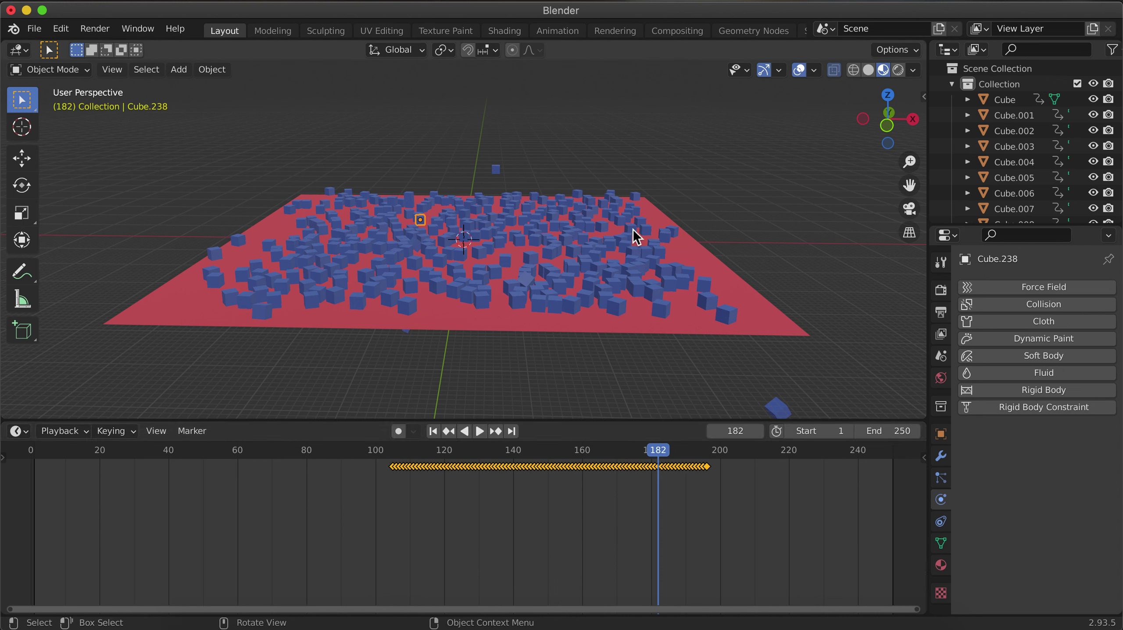
left_click(632, 230)
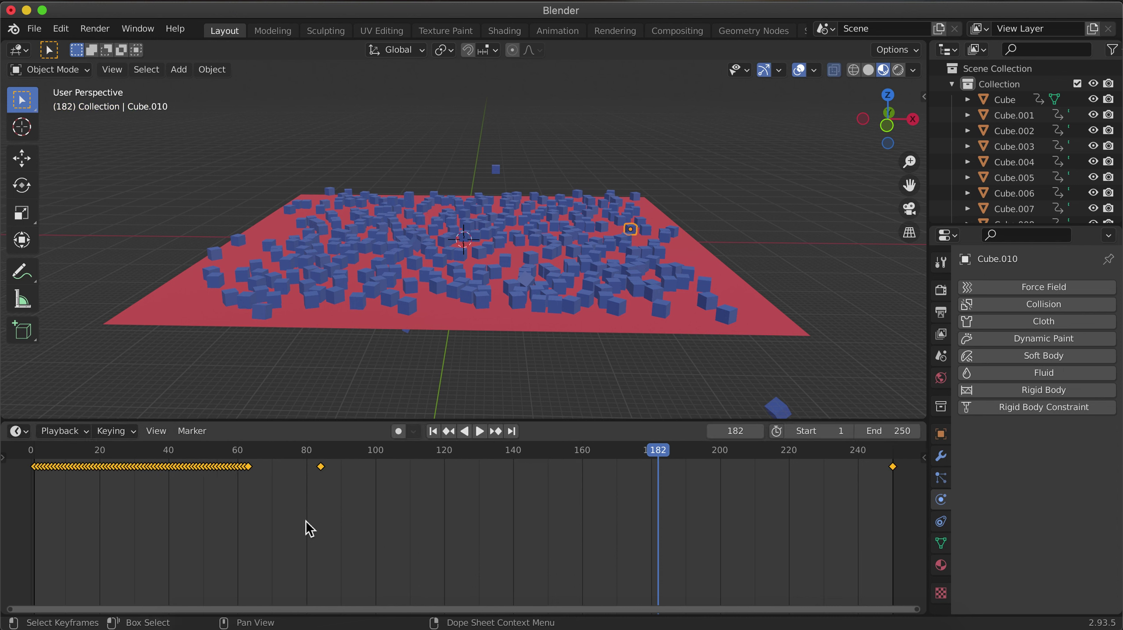
key("g")
left_click(576, 525)
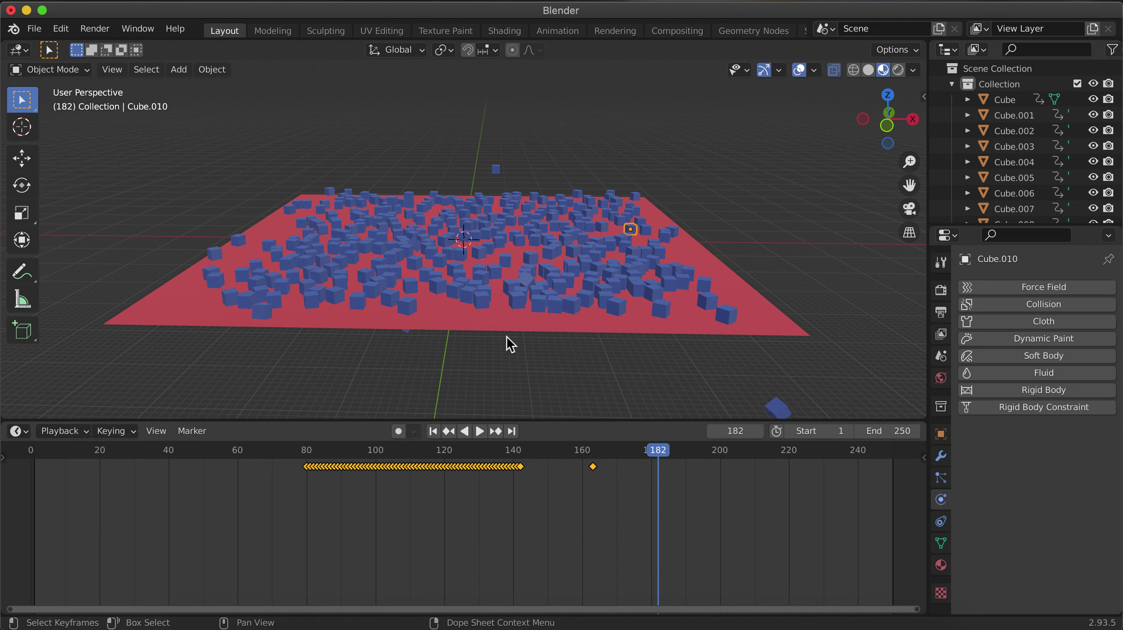
left_click(382, 216)
key("g")
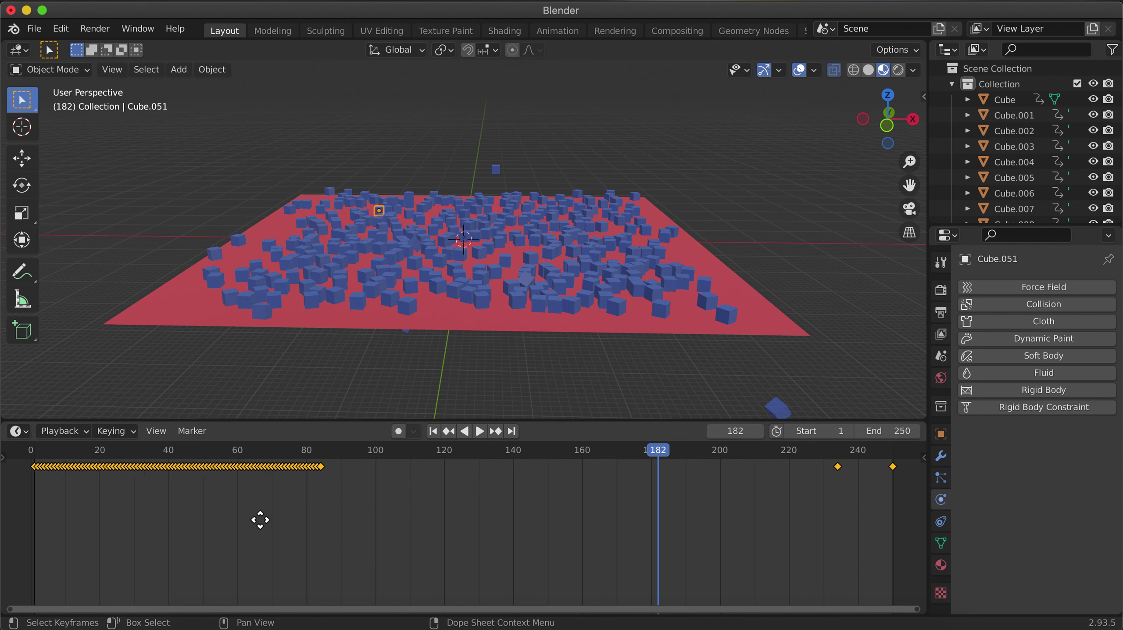
left_click(494, 502)
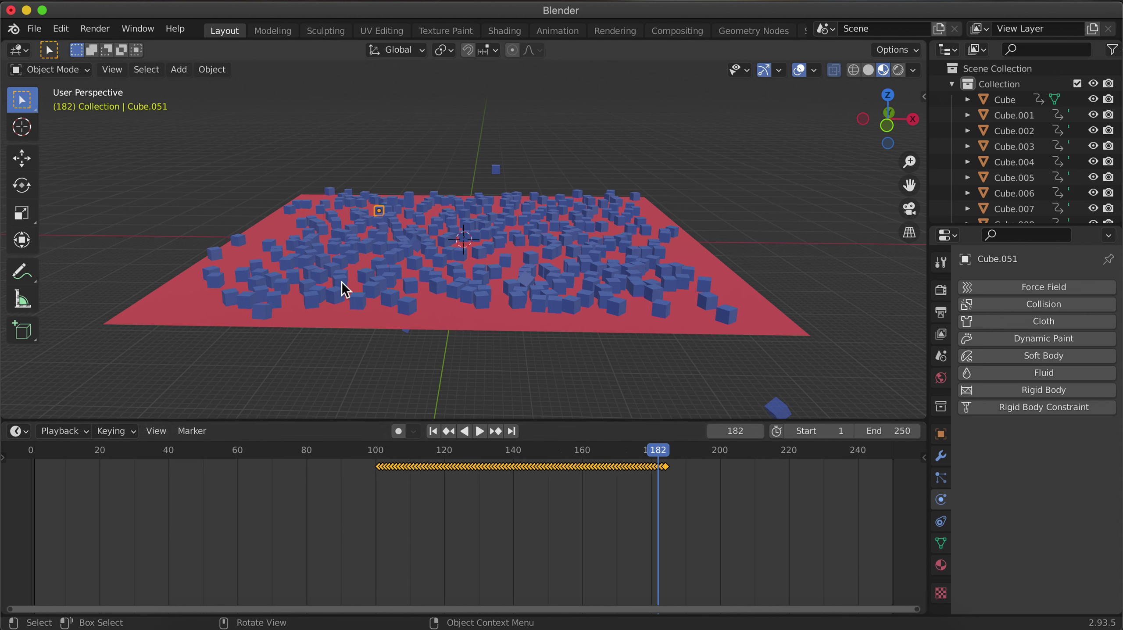
Step: Delay Cube.354, Cube.226 (76 frames) and Cube.008 falls, checking Cube.198's keyframes
left_click(341, 283)
key("g")
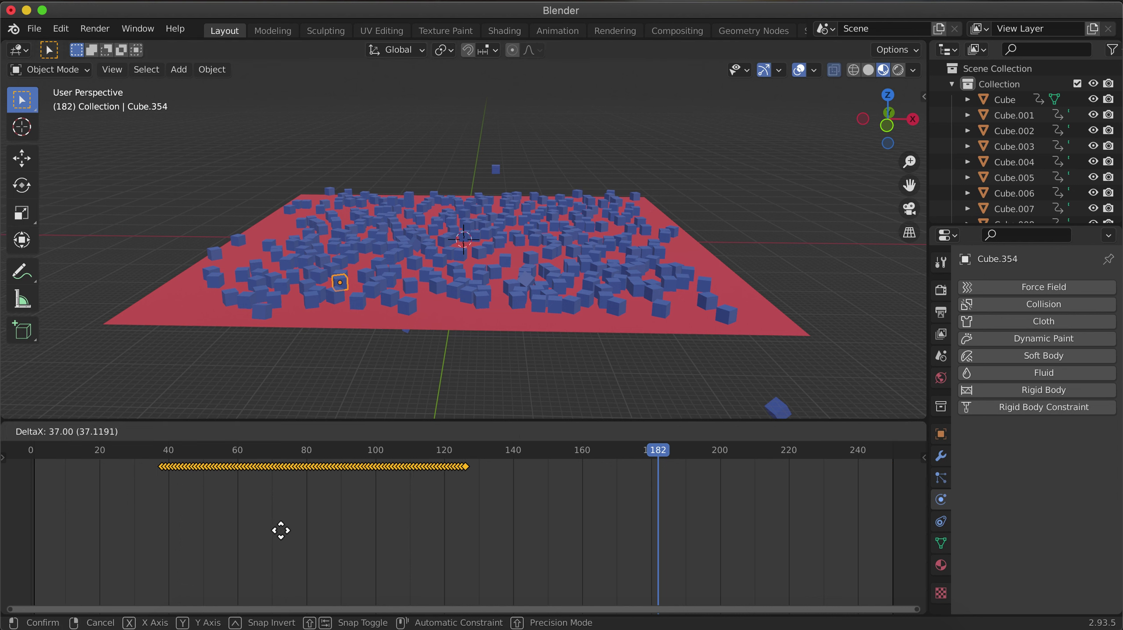
left_click(297, 472)
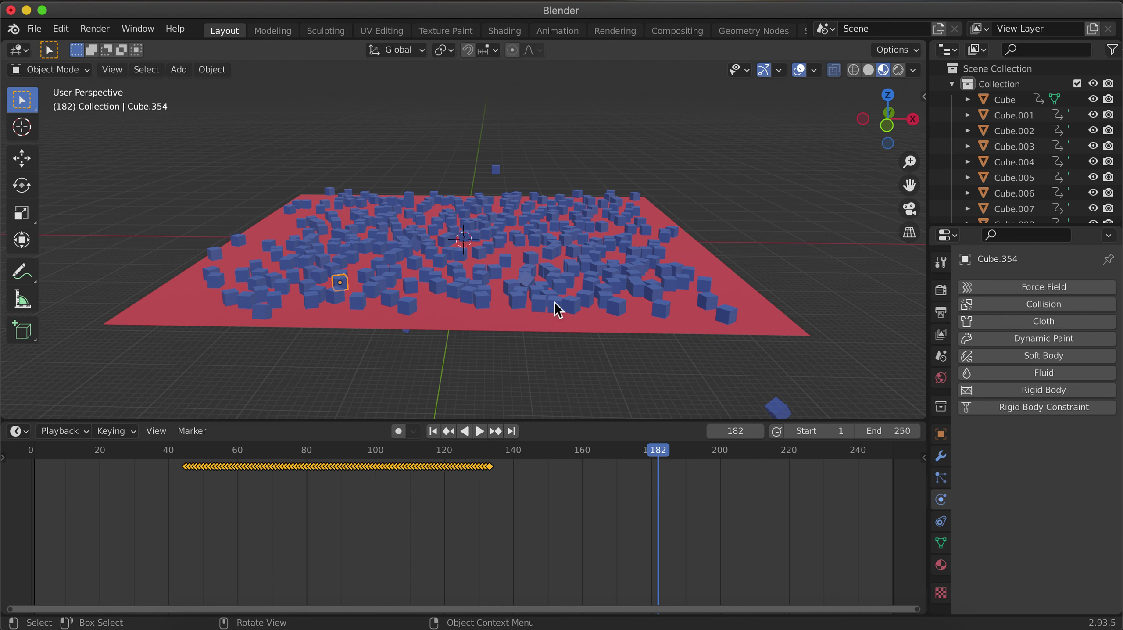
left_click(602, 294)
key("g")
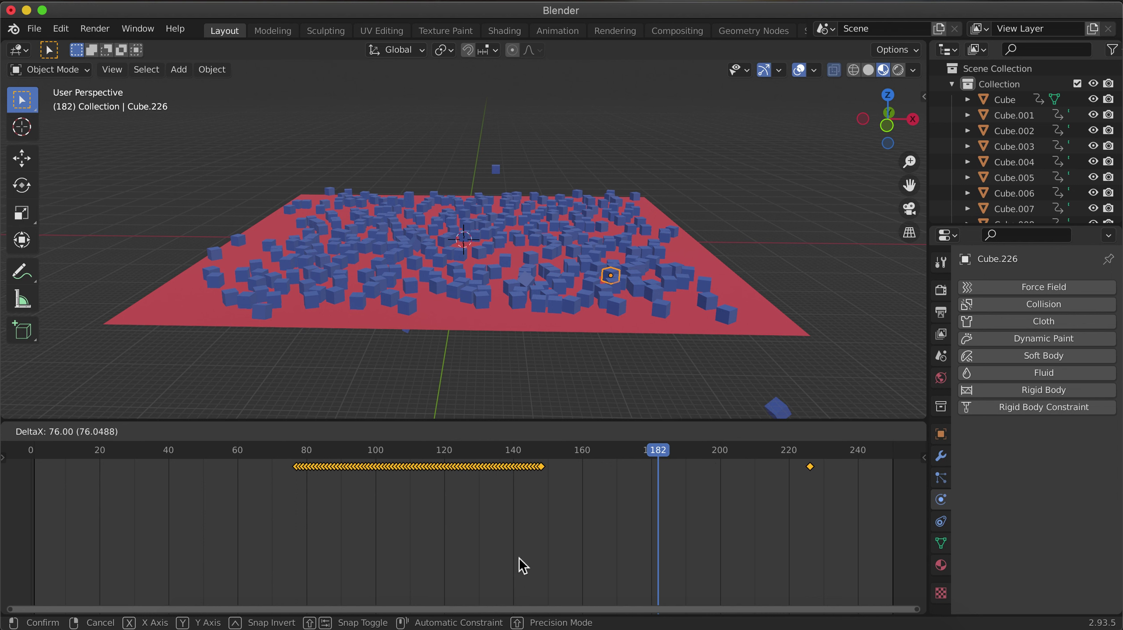
left_click(523, 566)
left_click(669, 284)
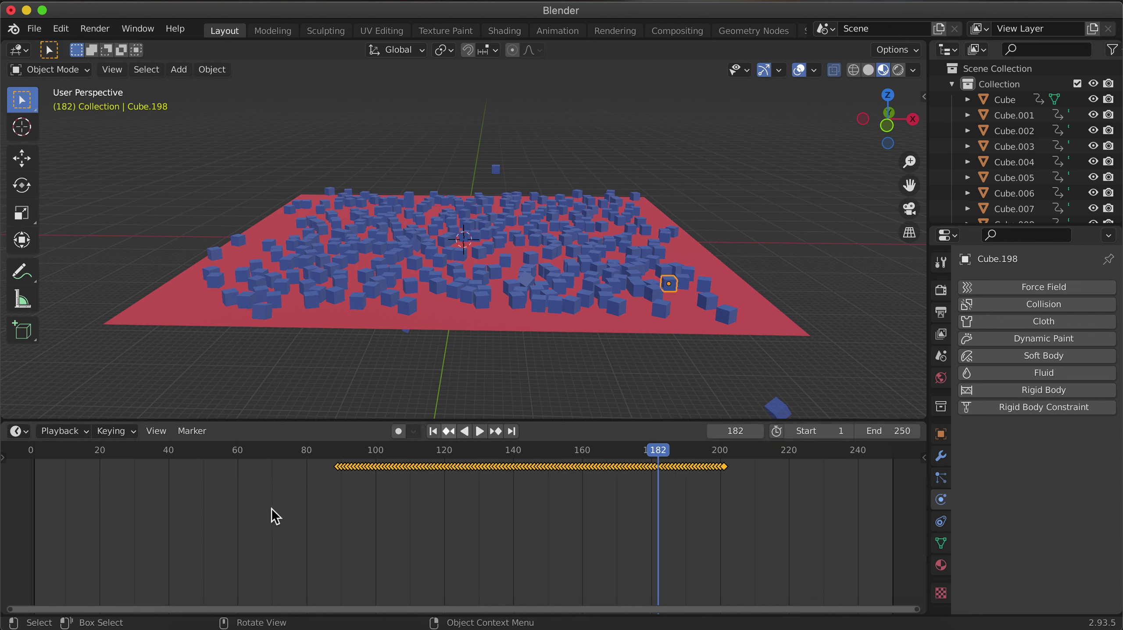
left_click(512, 221)
key("g")
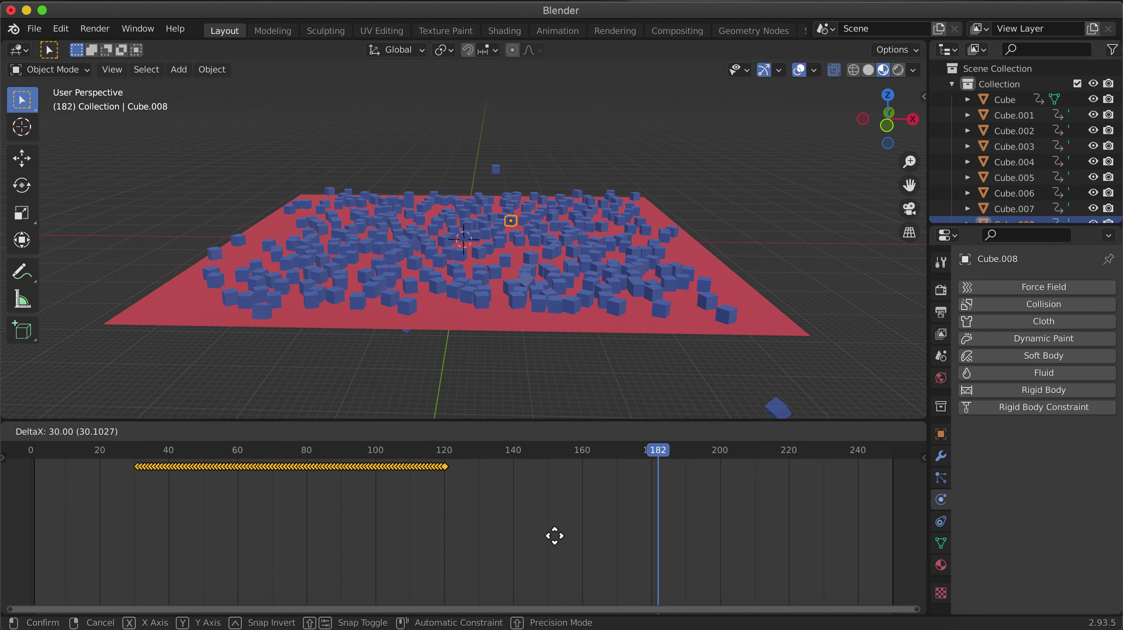
left_click(389, 359)
Step: Shift Cube.016 by 61 frames and Cube.207 by 44, then rewind playback to frame 0
left_click(352, 247)
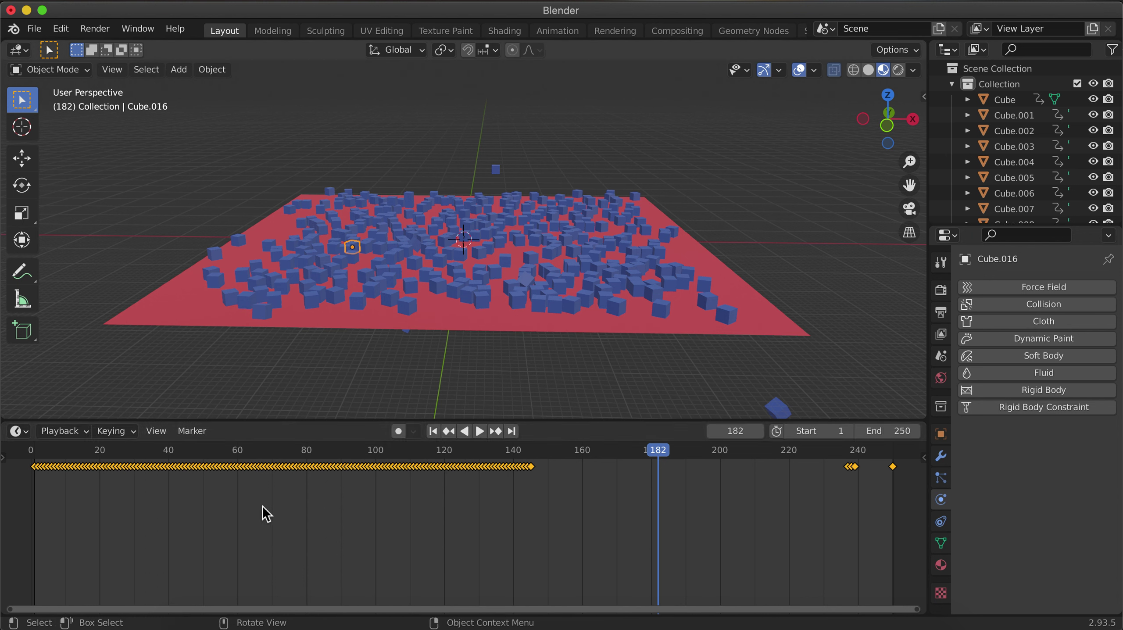
key("g")
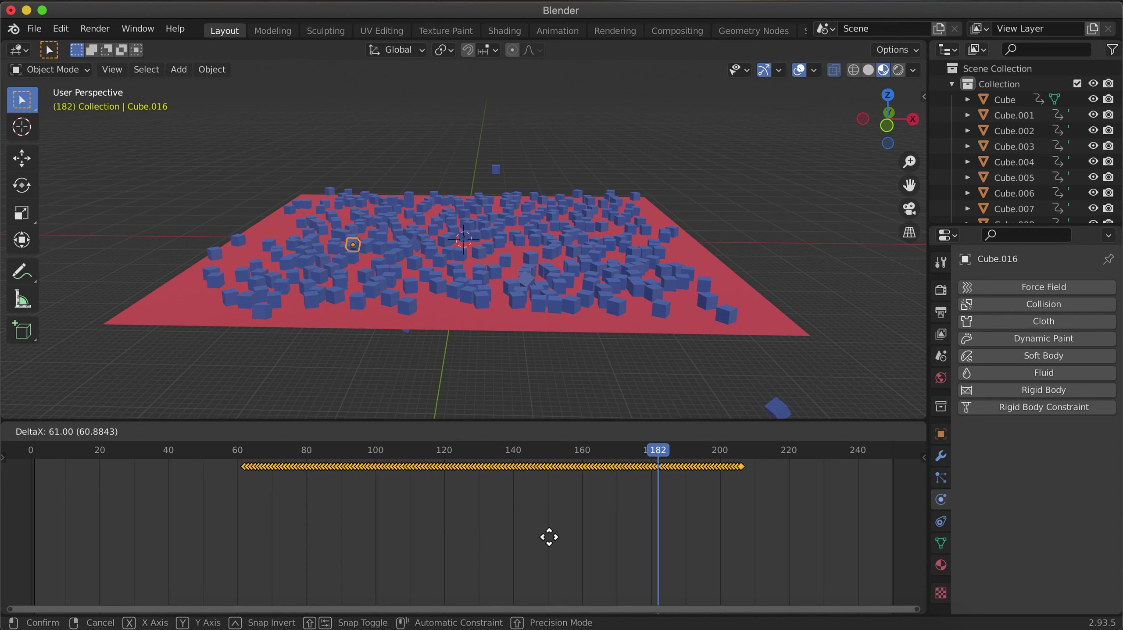
left_click(723, 530)
left_click(308, 265)
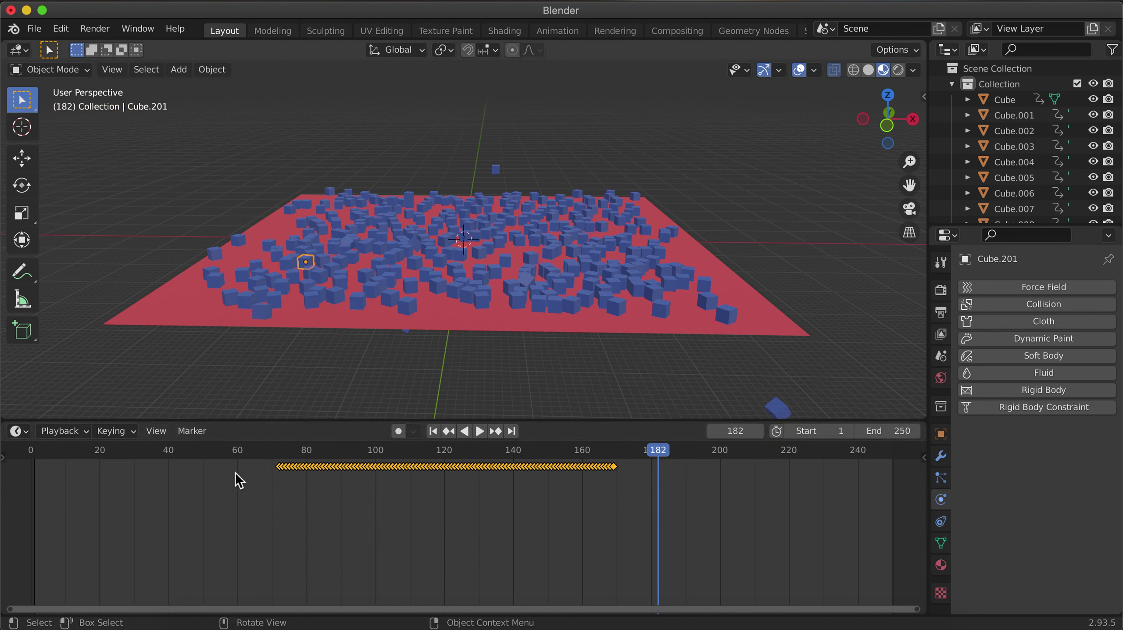
left_click(324, 230)
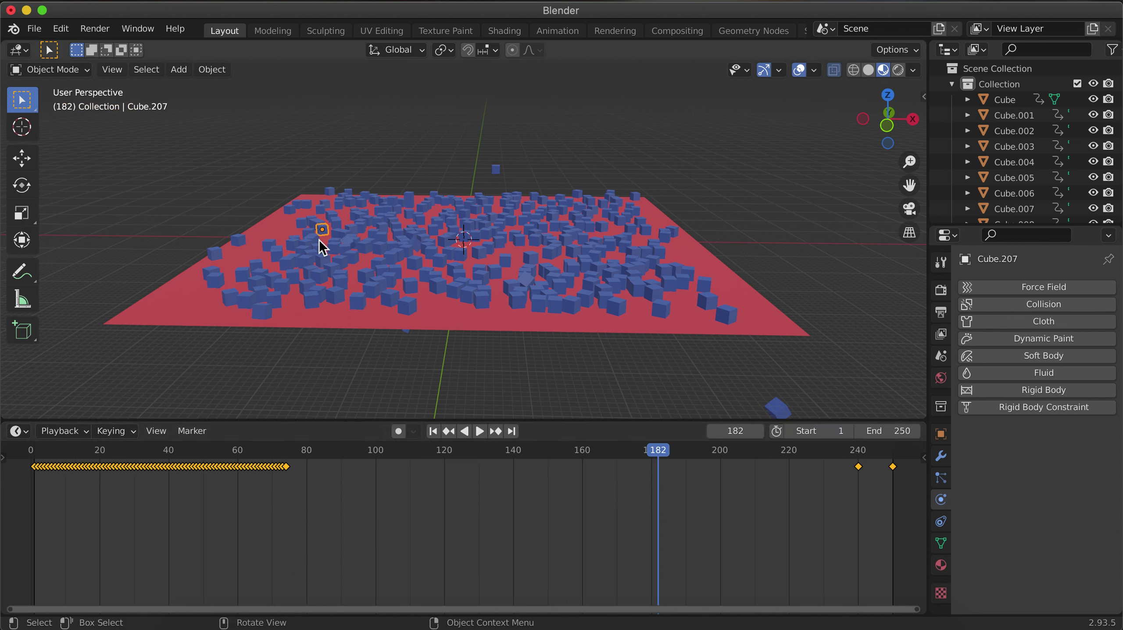
key("g")
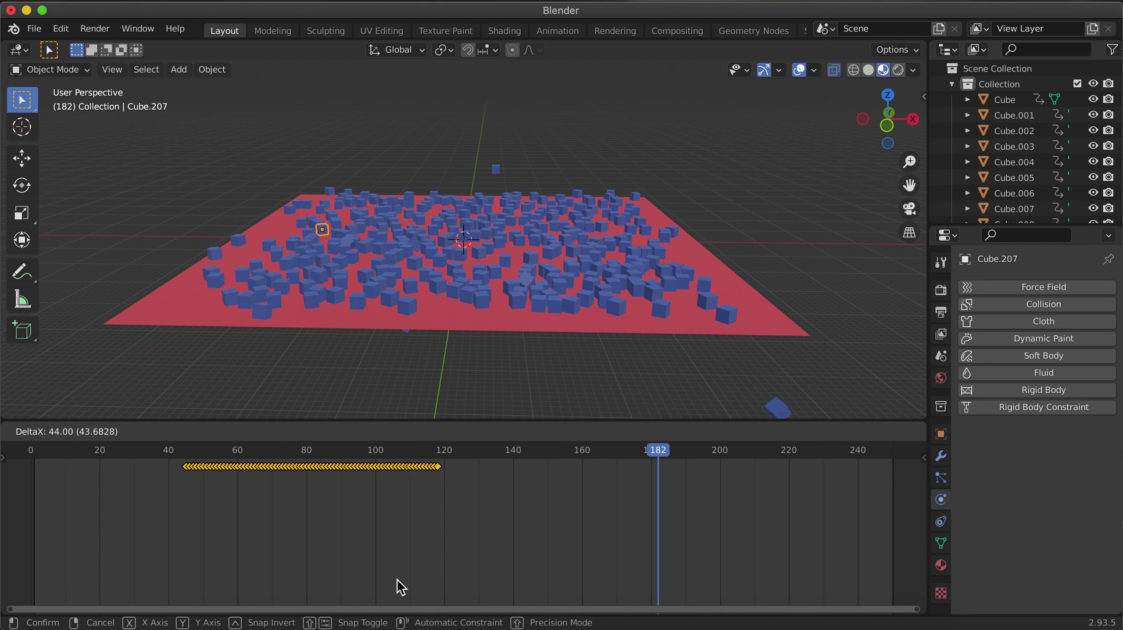
left_click(396, 584)
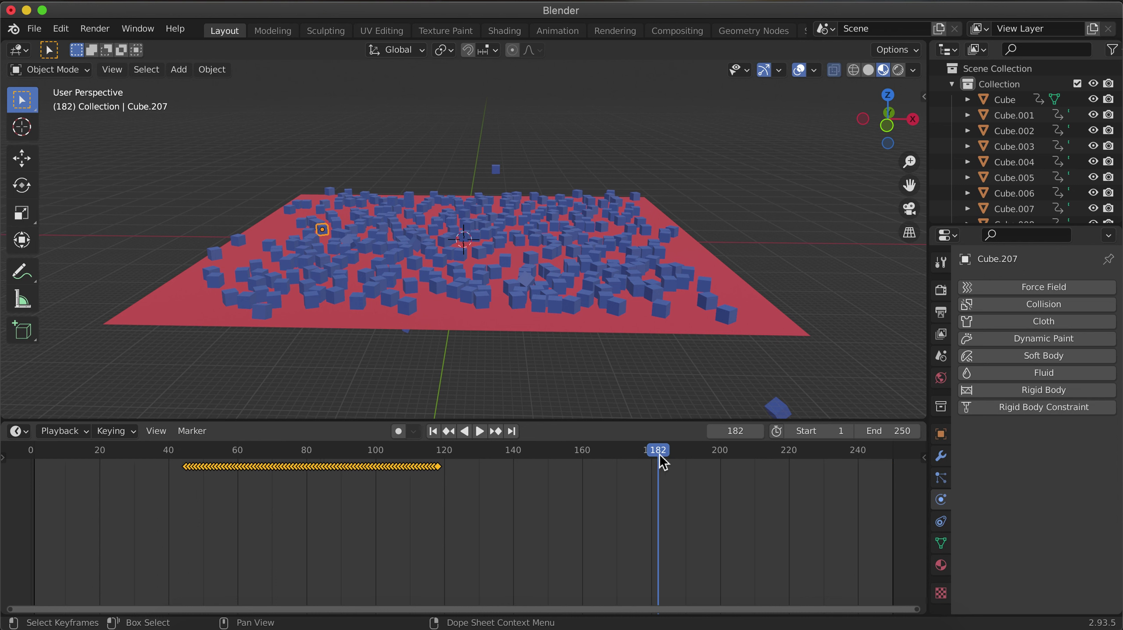
left_click_drag(662, 461, 7, 469)
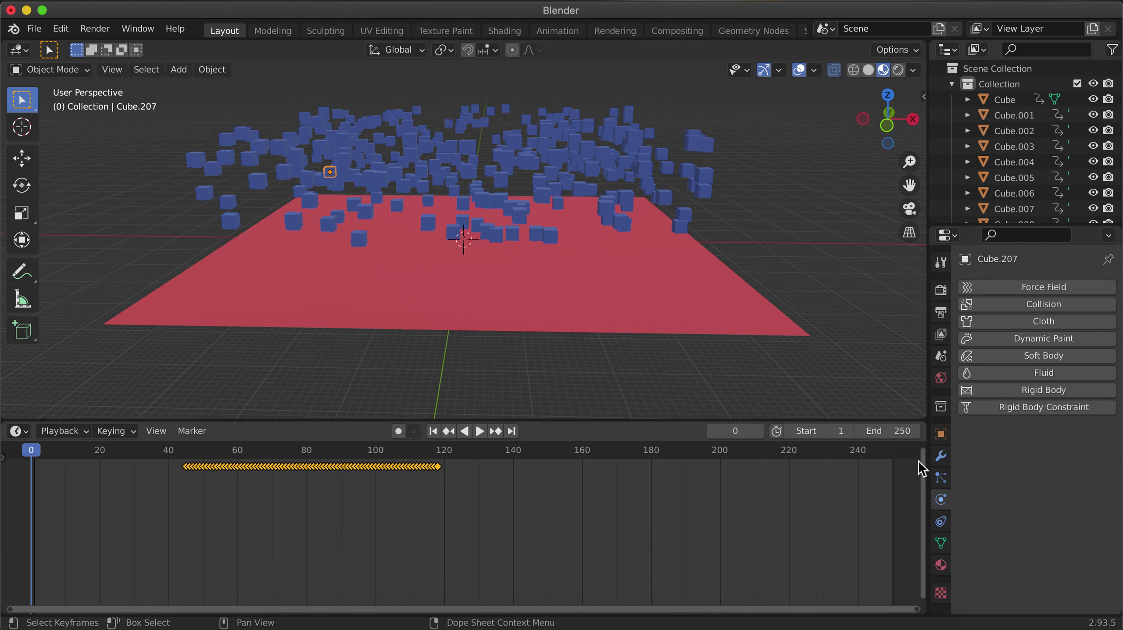
key("space")
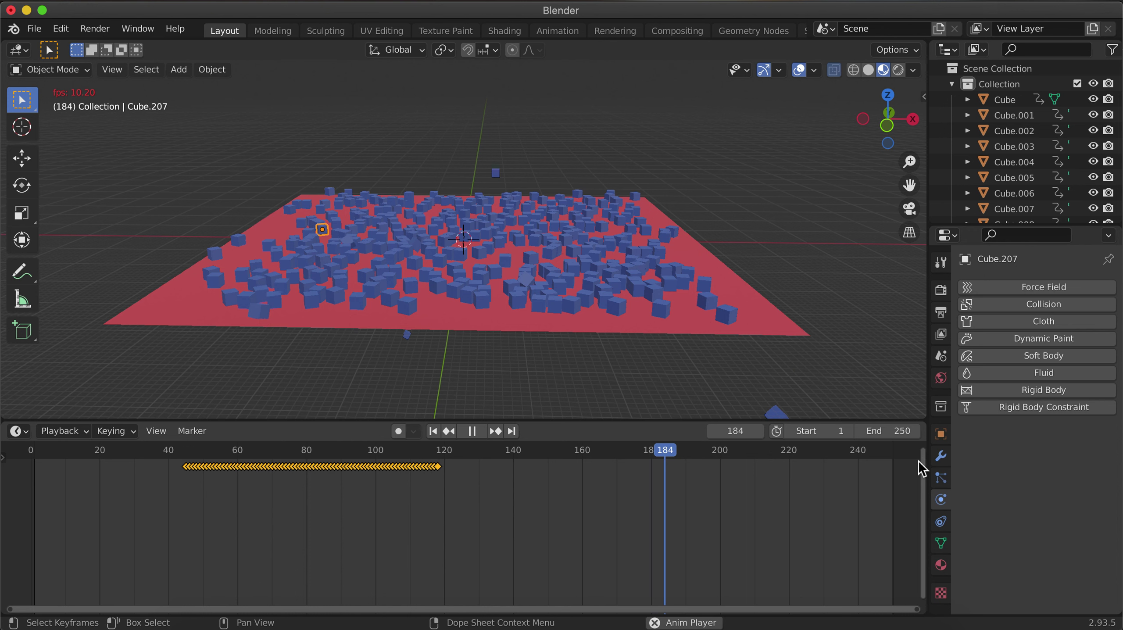
key("space")
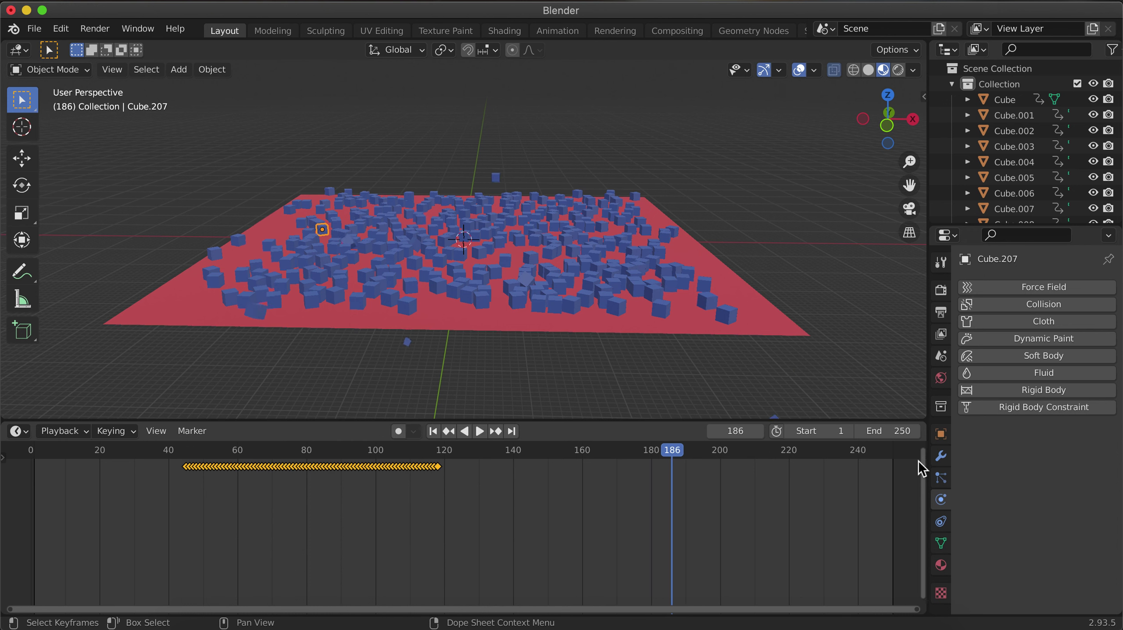
left_click(34, 29)
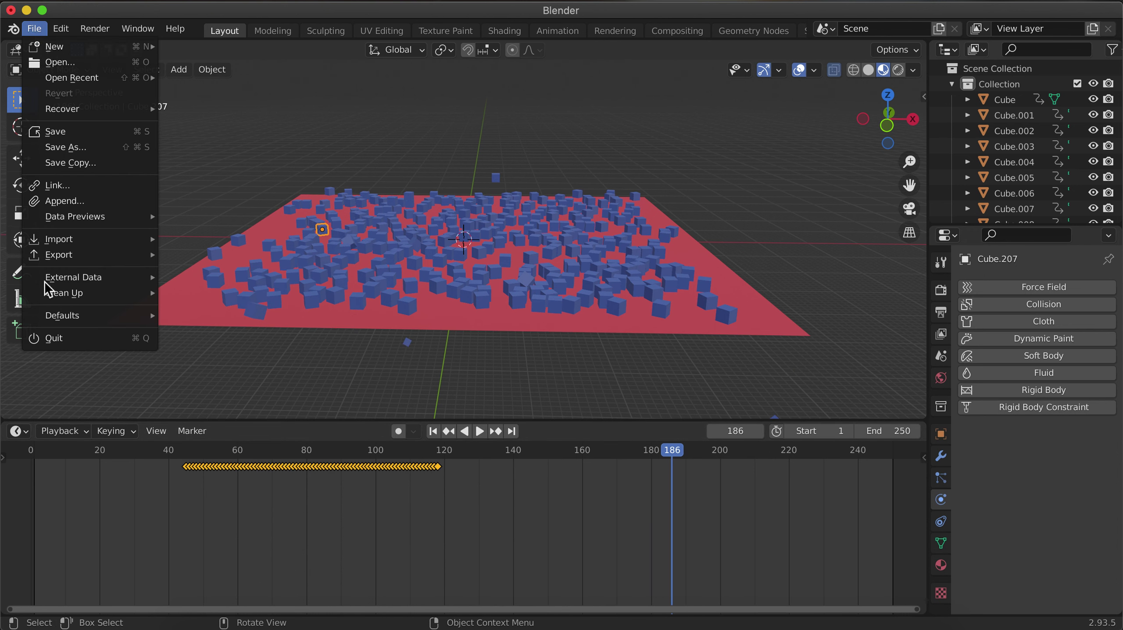
Step: Export glTF 2.0 as 381i_rt.glb into Desktop/FABA_VID and return to the scene
mouse_move(56, 258)
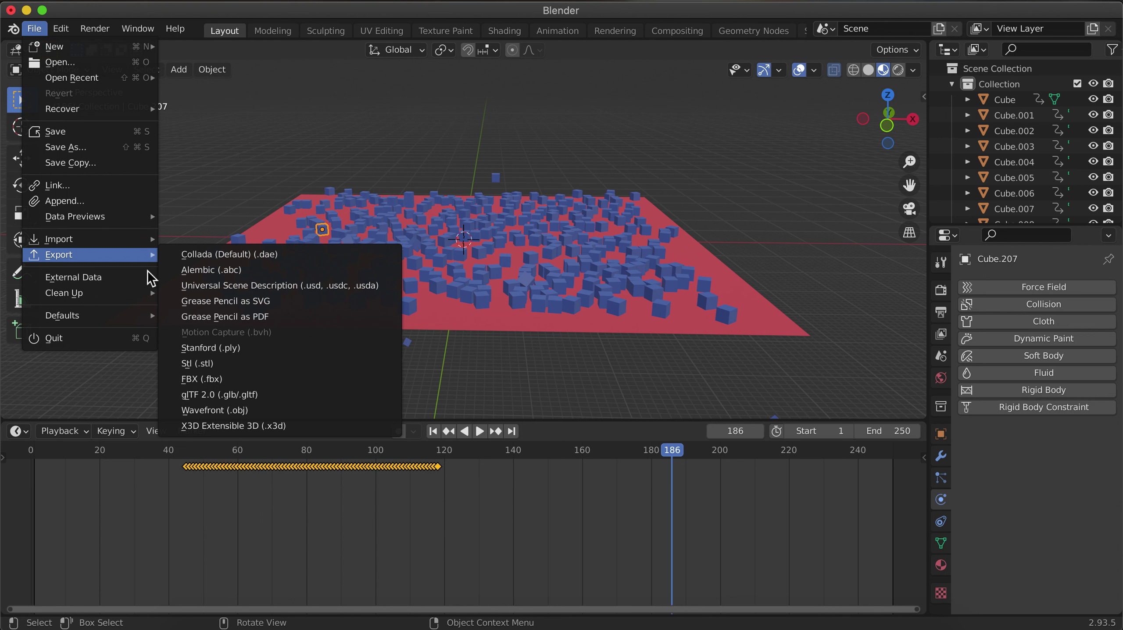
left_click(211, 398)
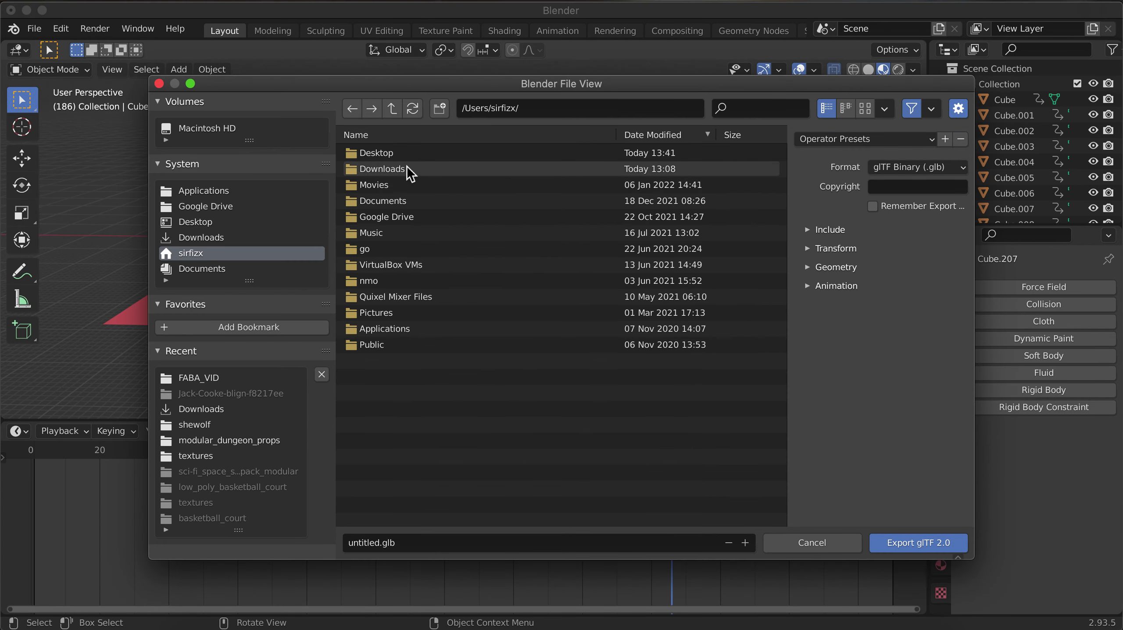
left_click(364, 155)
double_click(363, 156)
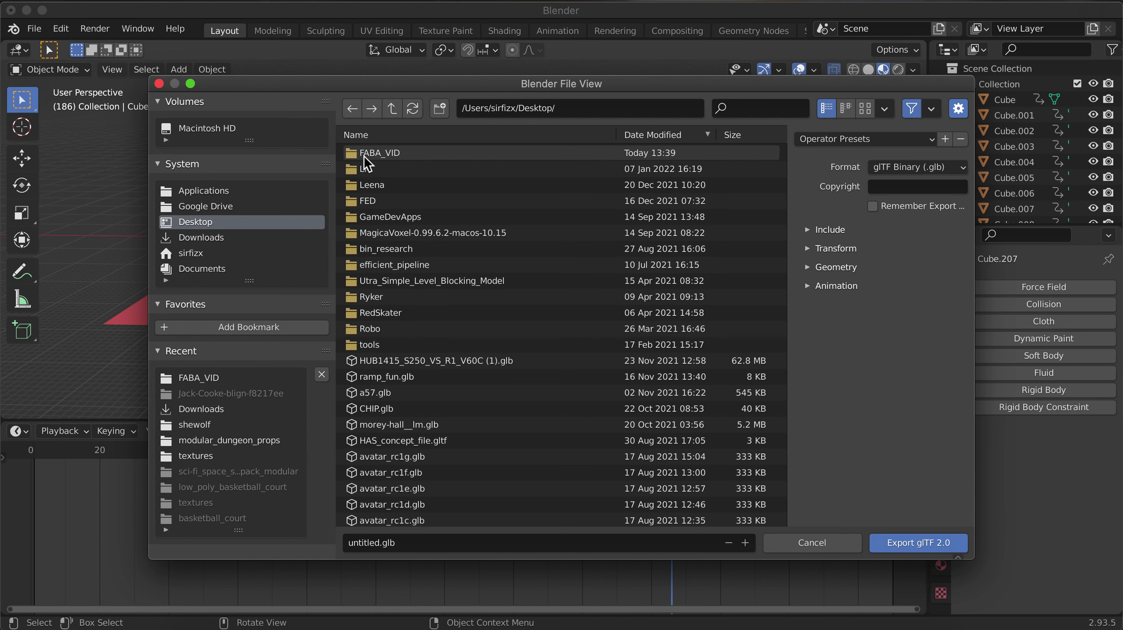
double_click(363, 156)
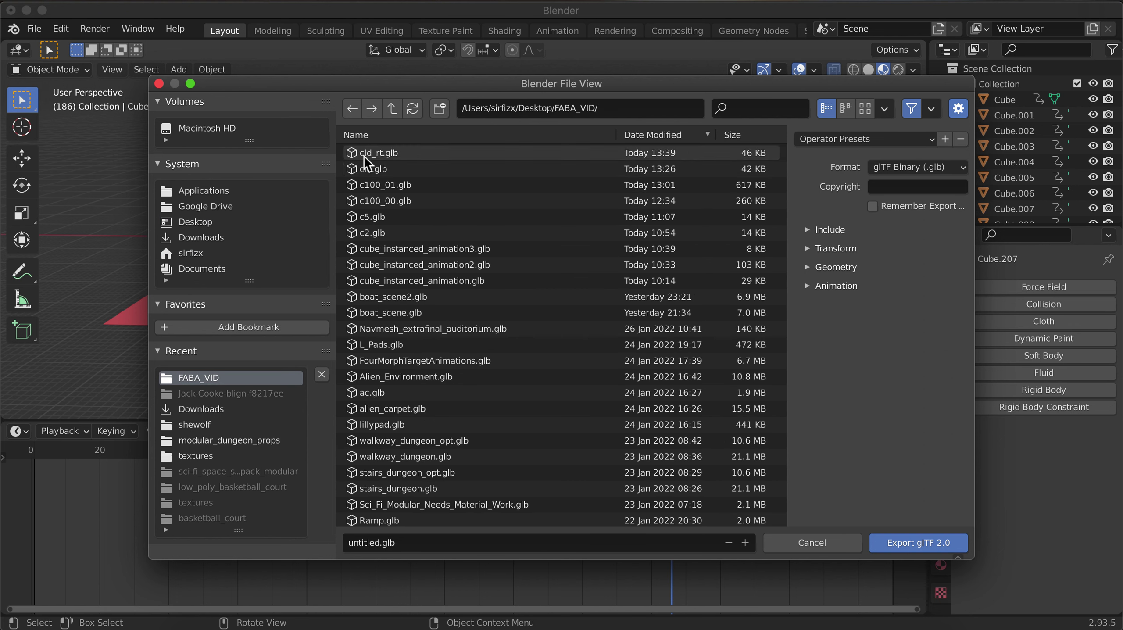
left_click(380, 546)
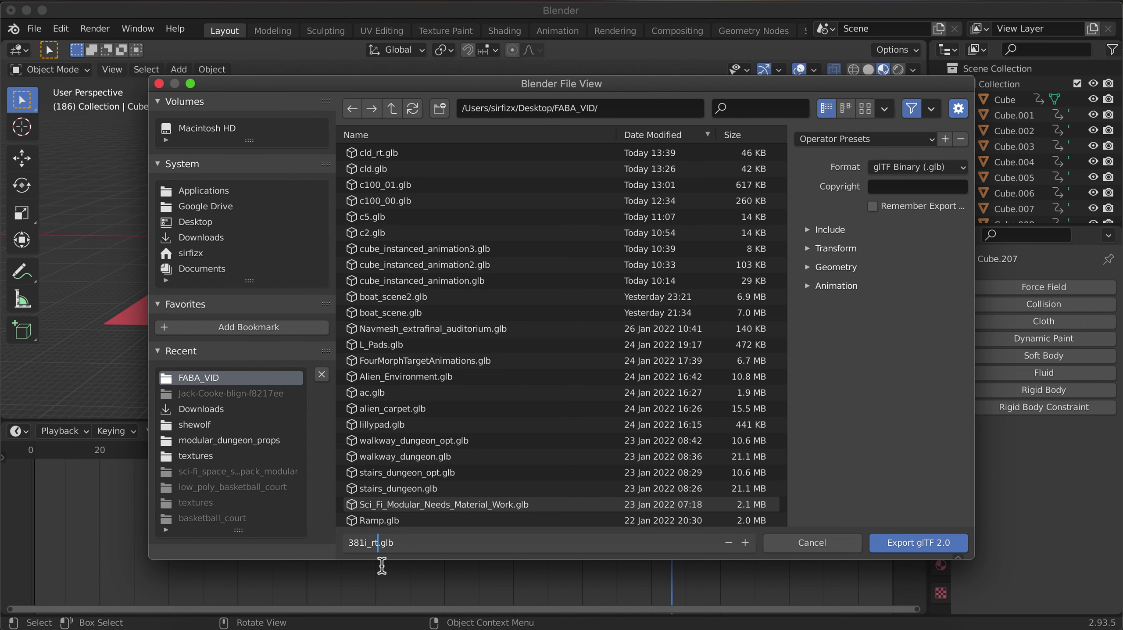
left_click(902, 550)
left_click(902, 547)
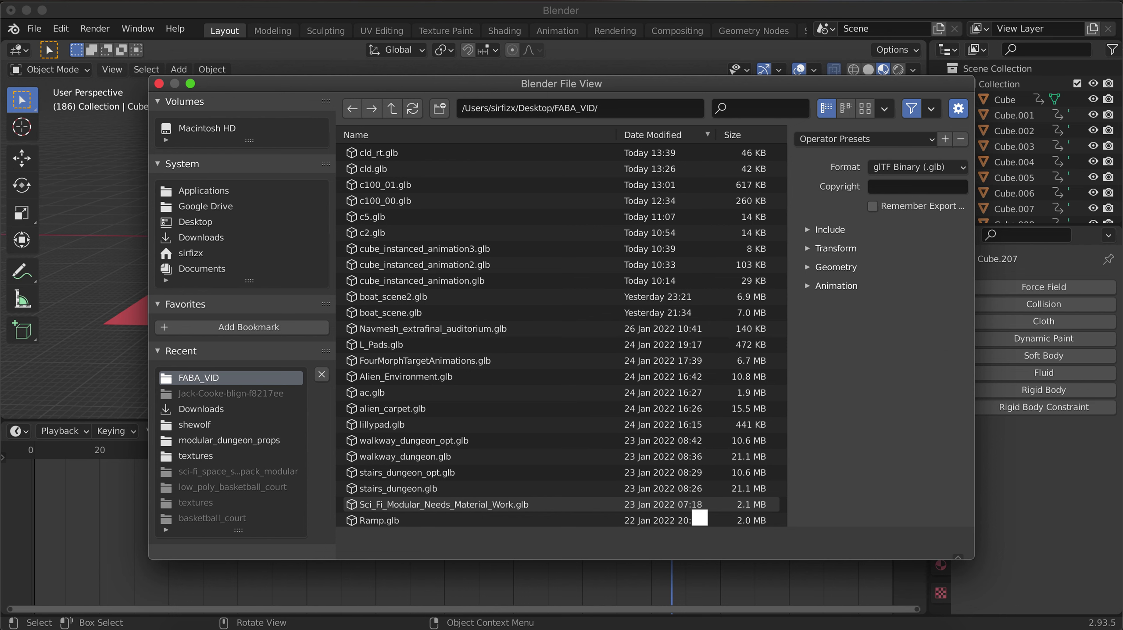
double_click(700, 517)
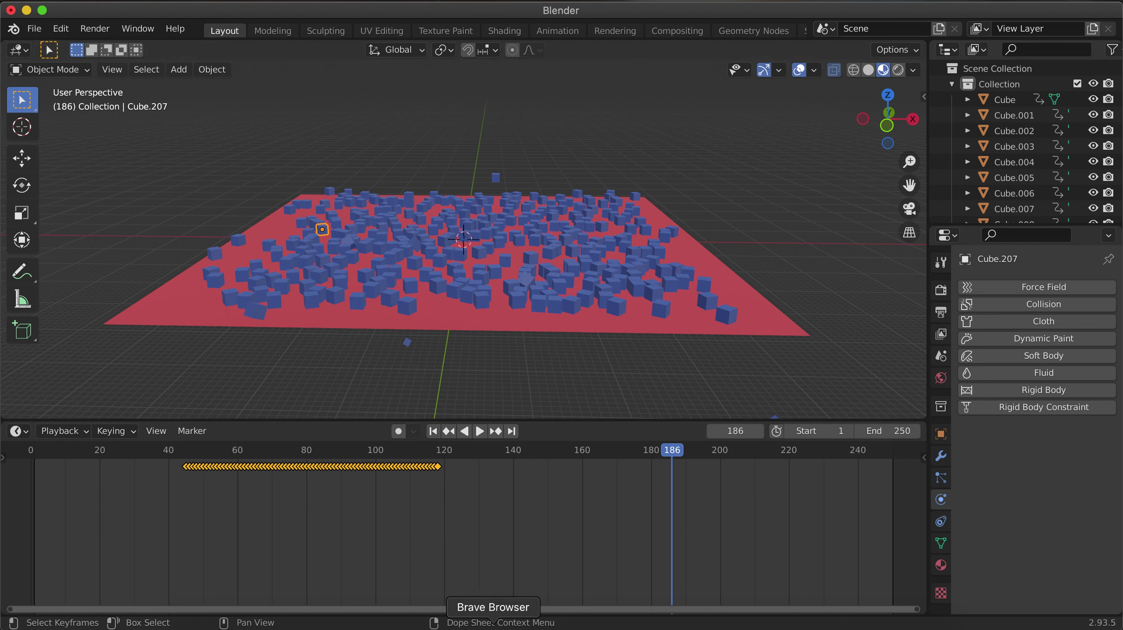
Step: Switch to the FrameVR space in Brave, walk forward and turn to view the falling cubes
left_click(492, 623)
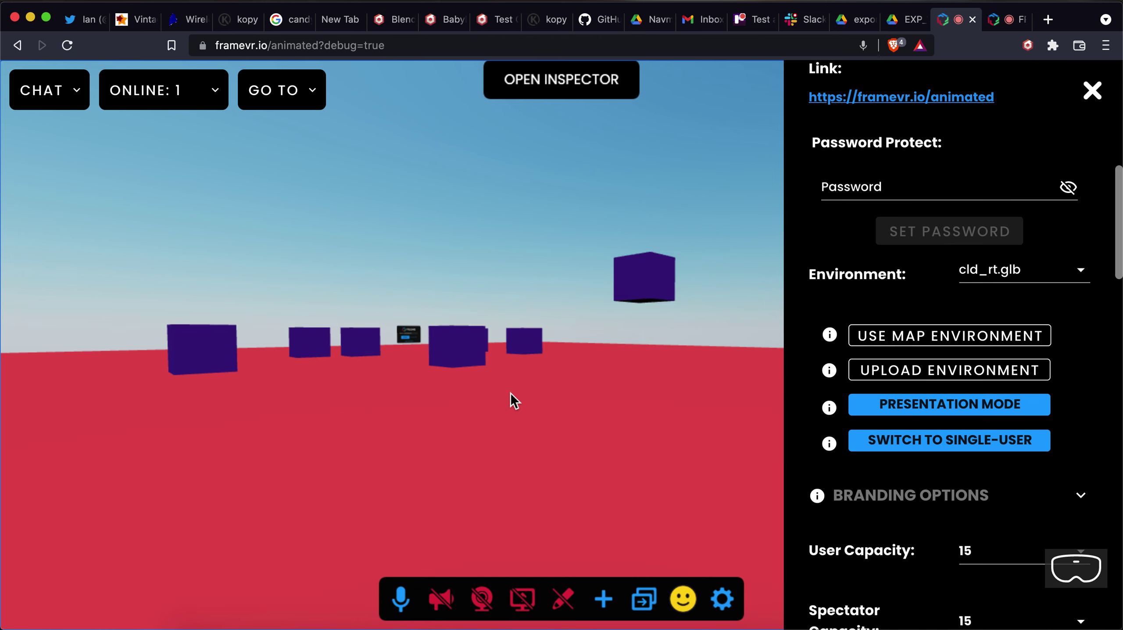
key("w")
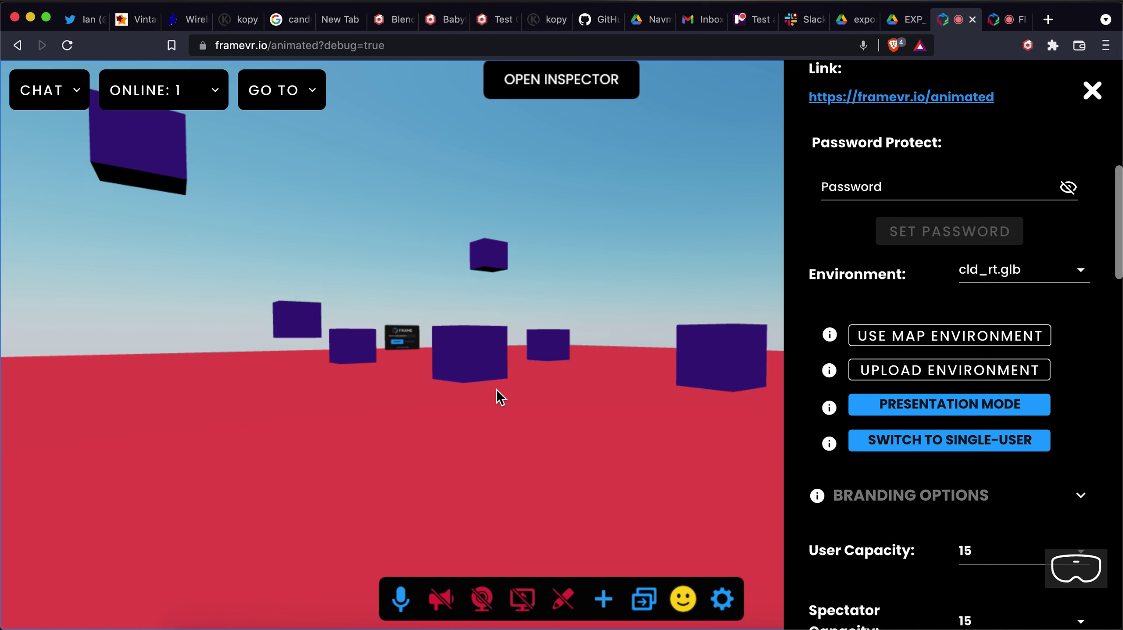
left_click_drag(497, 390, 480, 365)
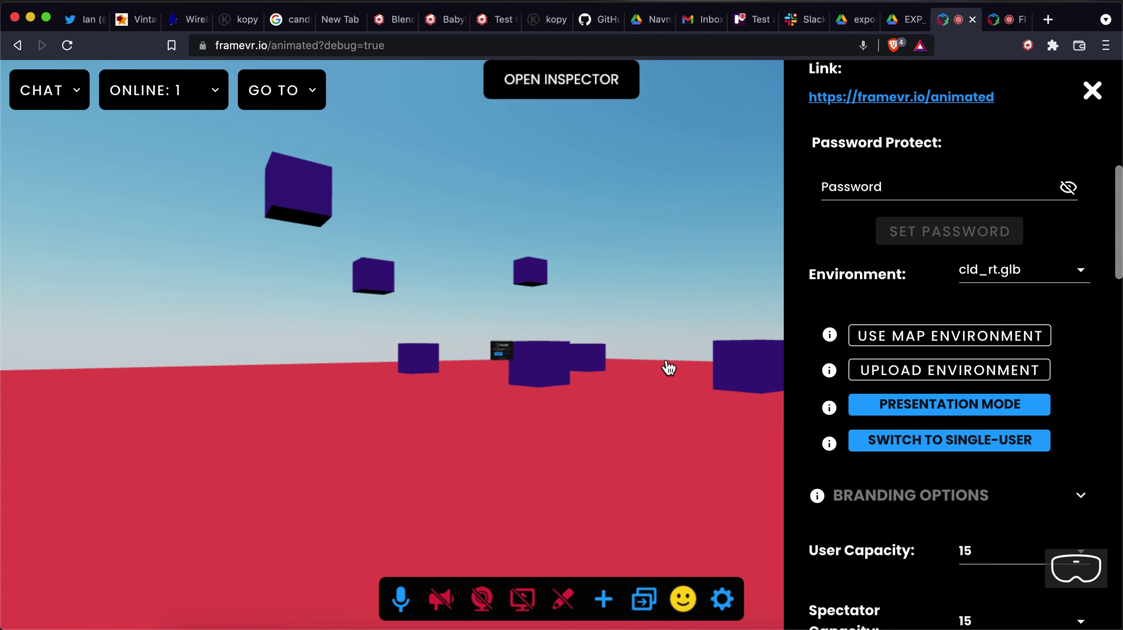
Step: Upload 381i_rt.glb as the FrameVR environment, then switch back to Blender
left_click(525, 347)
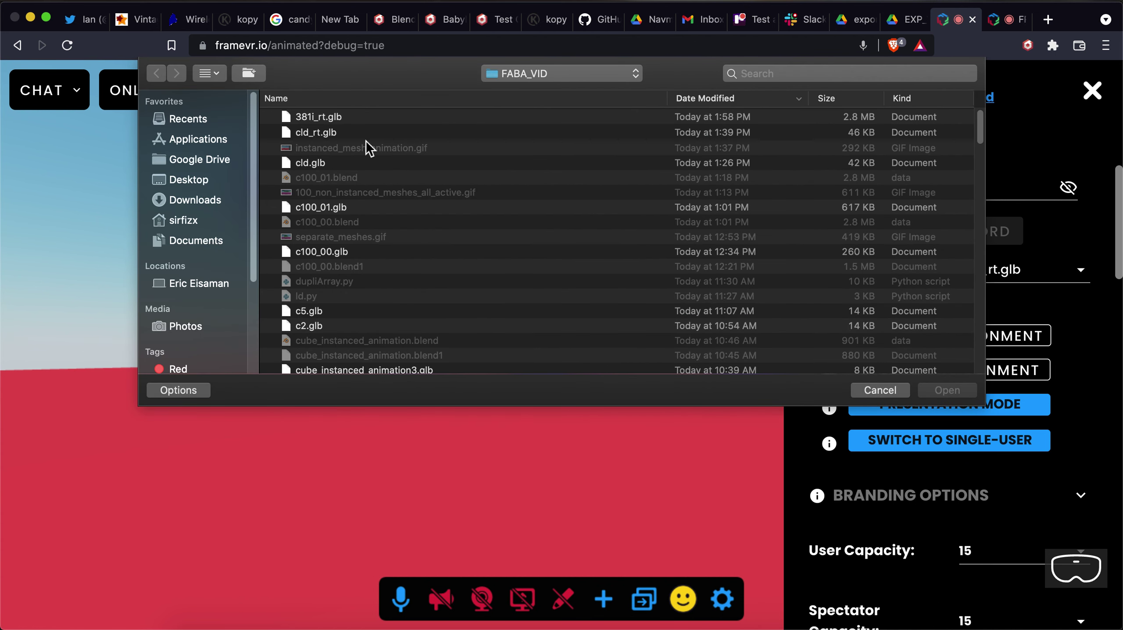
left_click(335, 119)
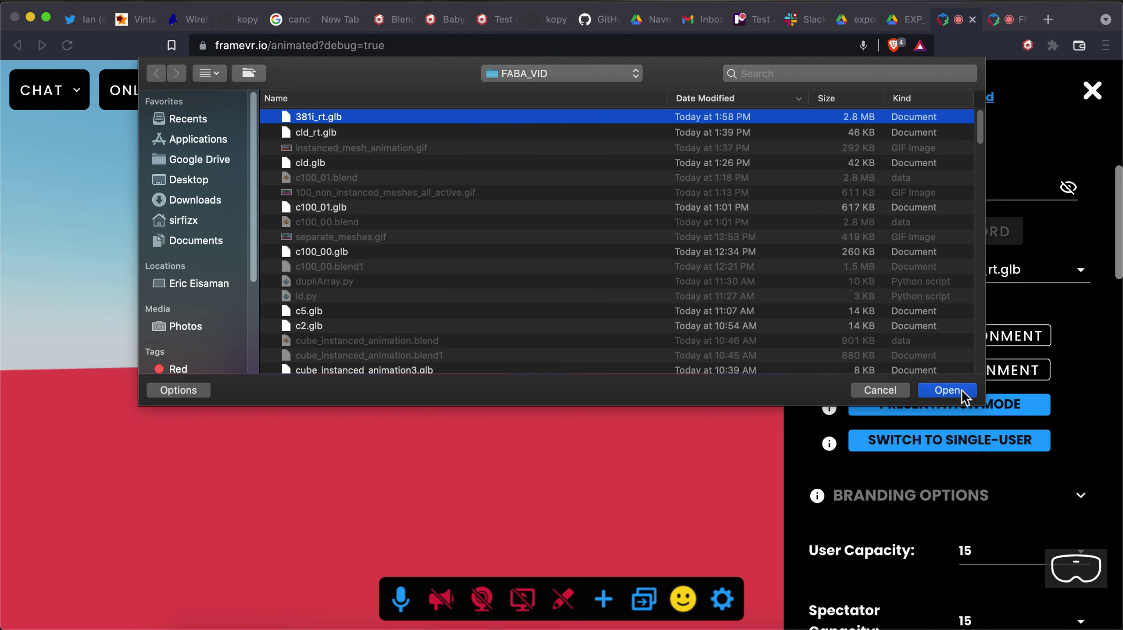
left_click(948, 390)
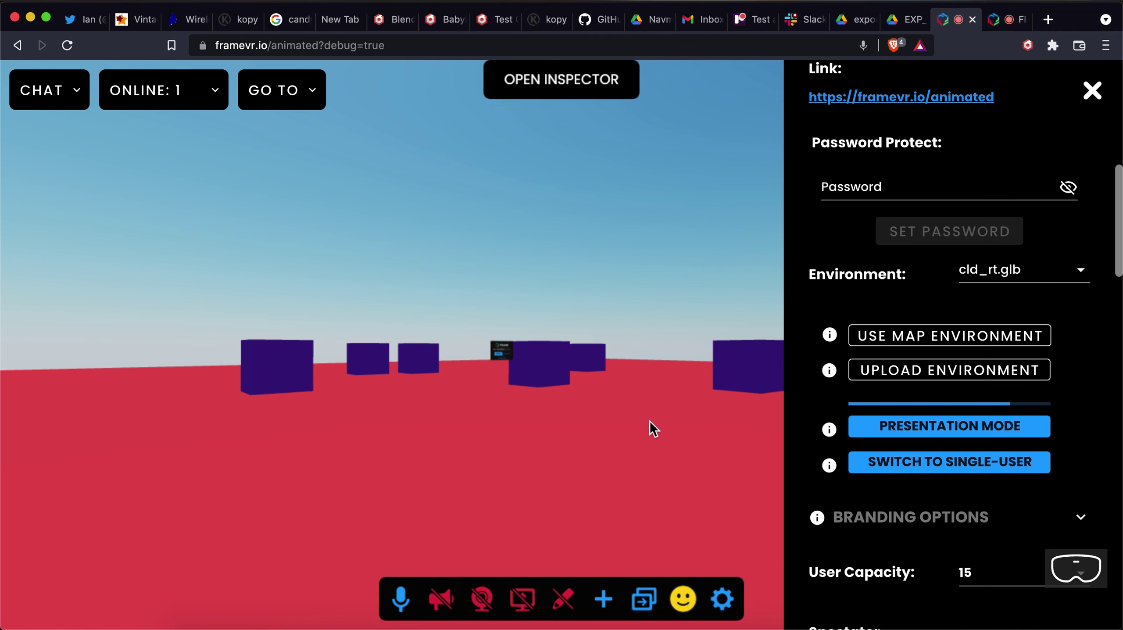
left_click(805, 629)
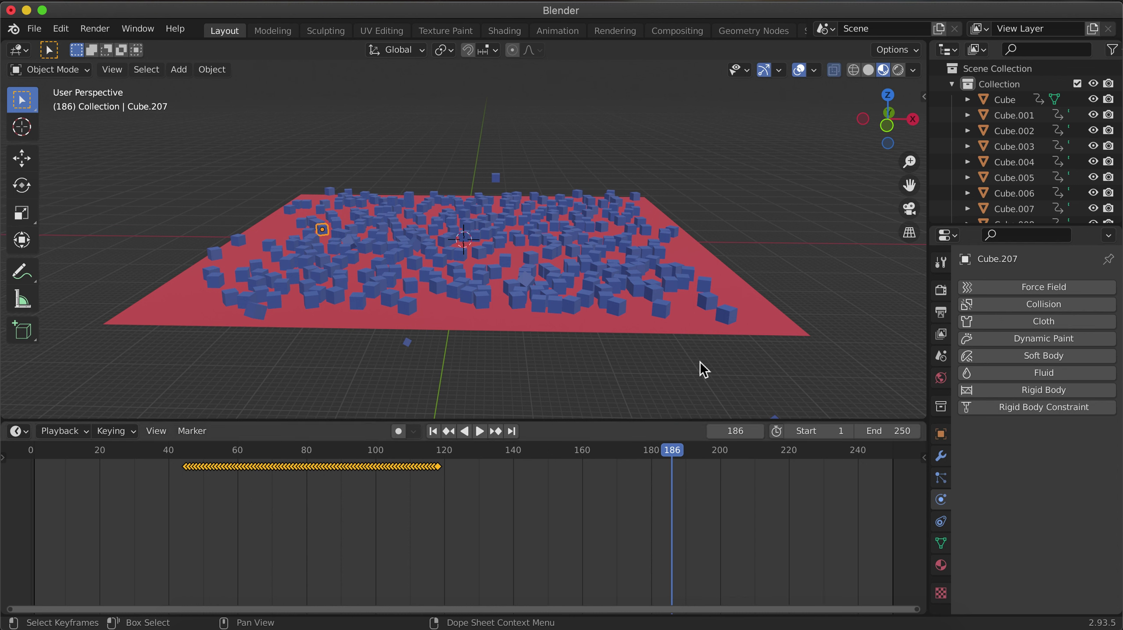